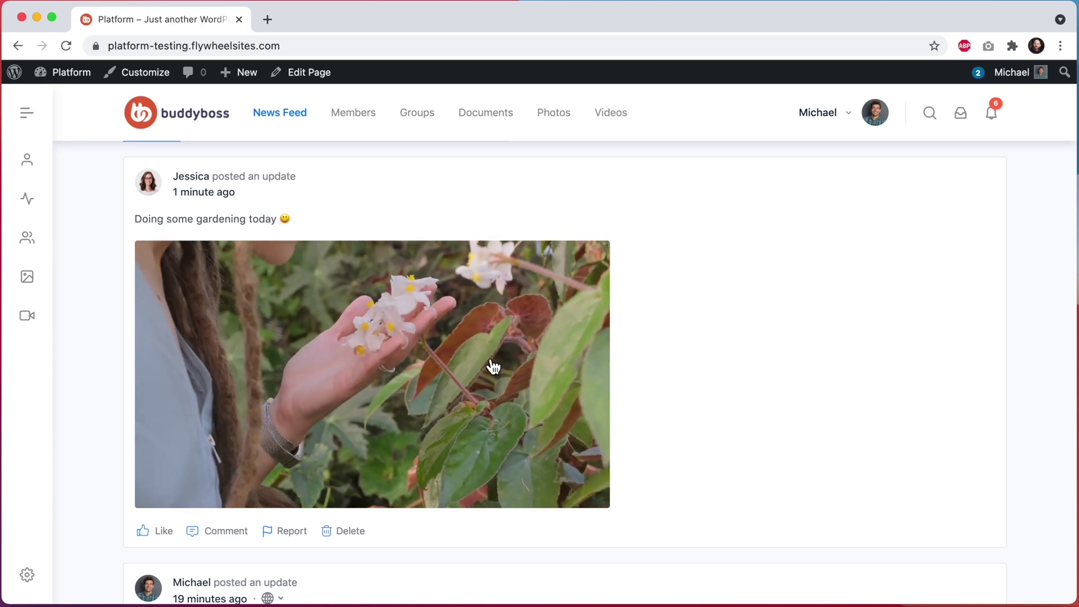
# Pause the gardening video, then open an empty Public post composer at the top of the News Feed
pyautogui.click(573, 310)
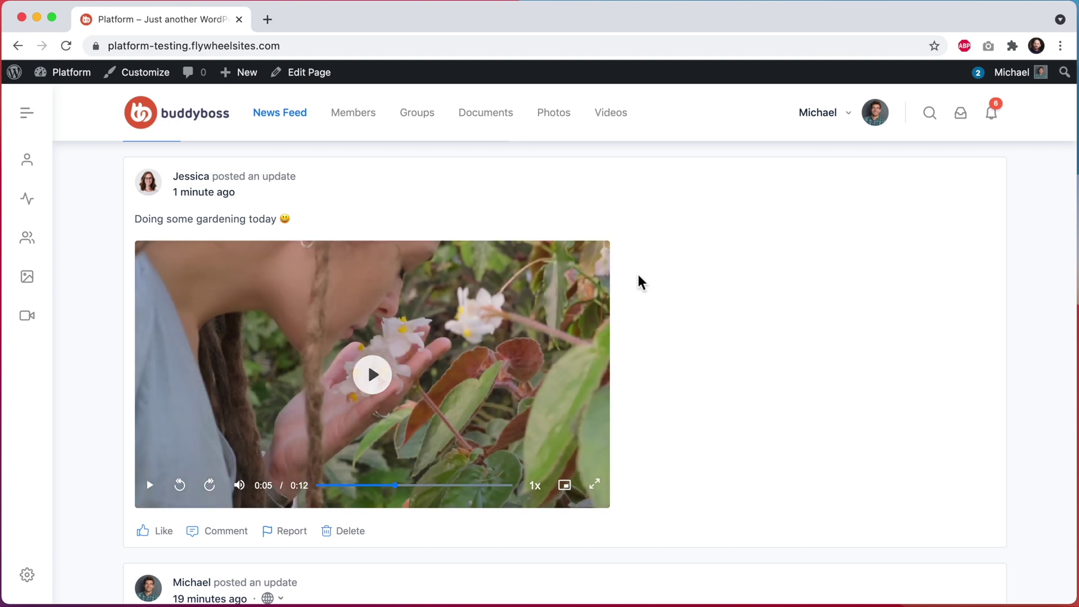
pyautogui.scroll(4, 638, 274)
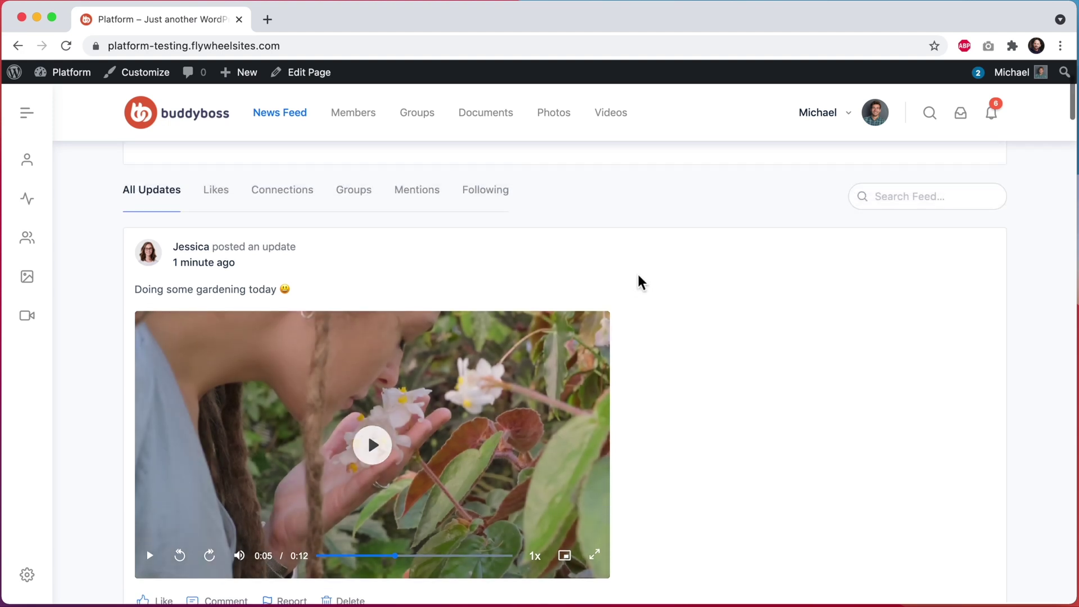
pyautogui.click(511, 287)
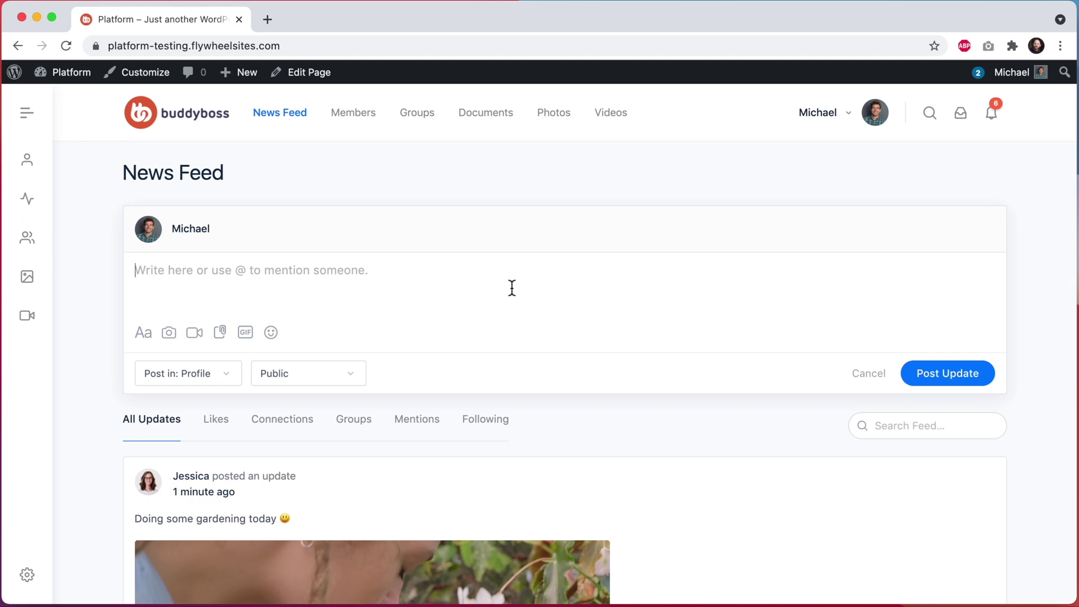
# Attach mountains.mp4 from Downloads to the new update and post it
pyautogui.click(195, 333)
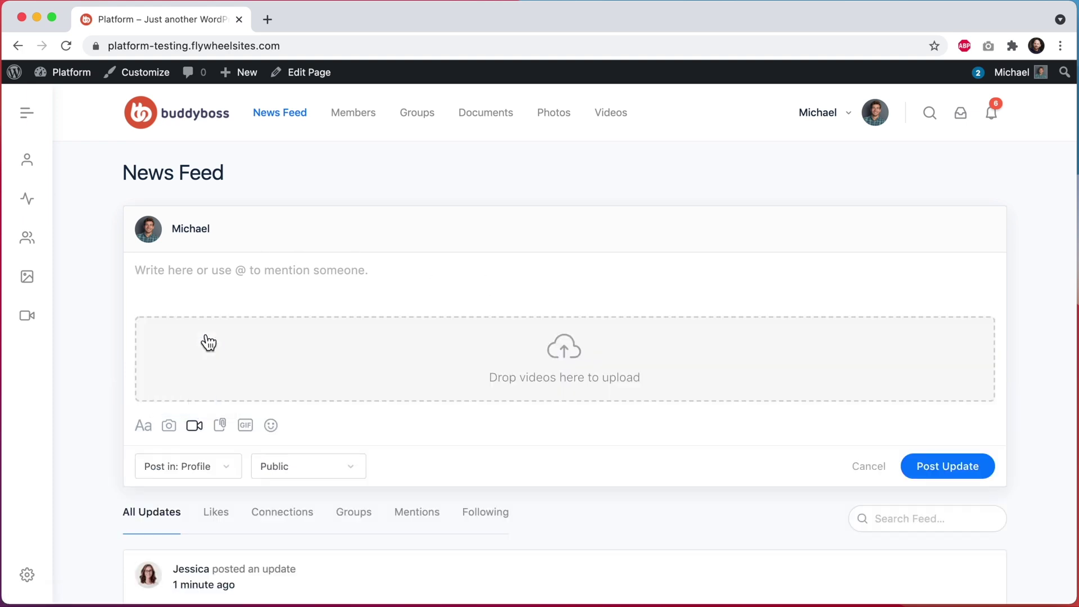
pyautogui.click(208, 341)
pyautogui.click(185, 116)
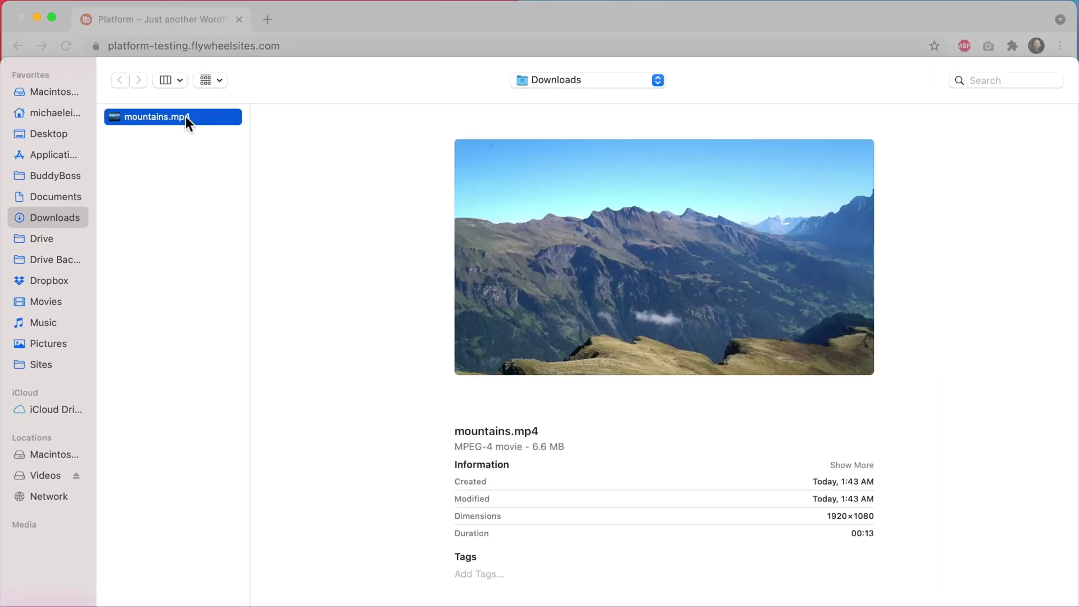
pyautogui.doubleClick(186, 116)
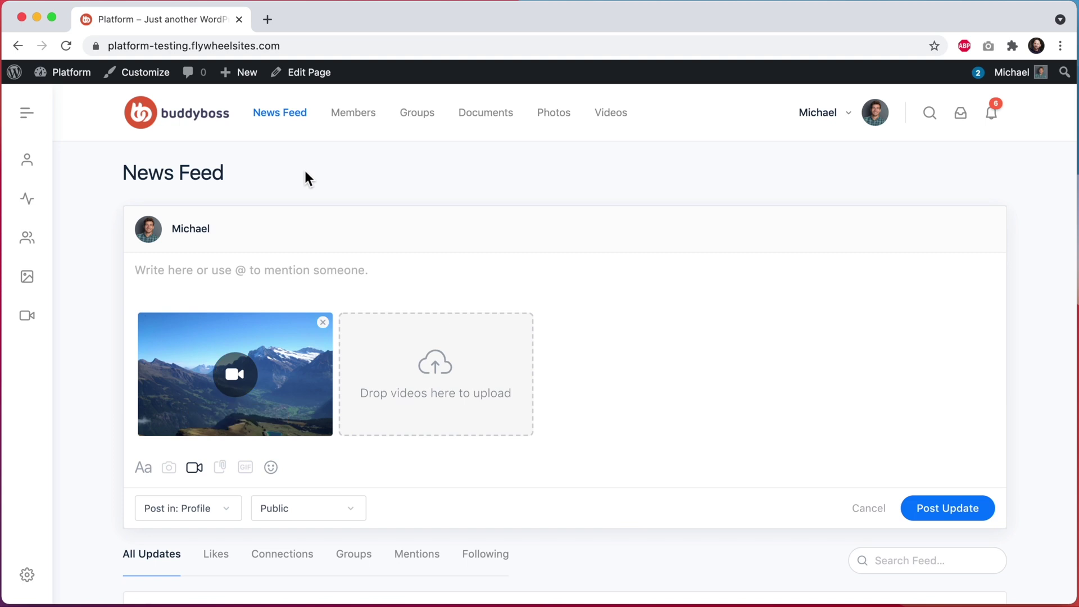
pyautogui.click(924, 508)
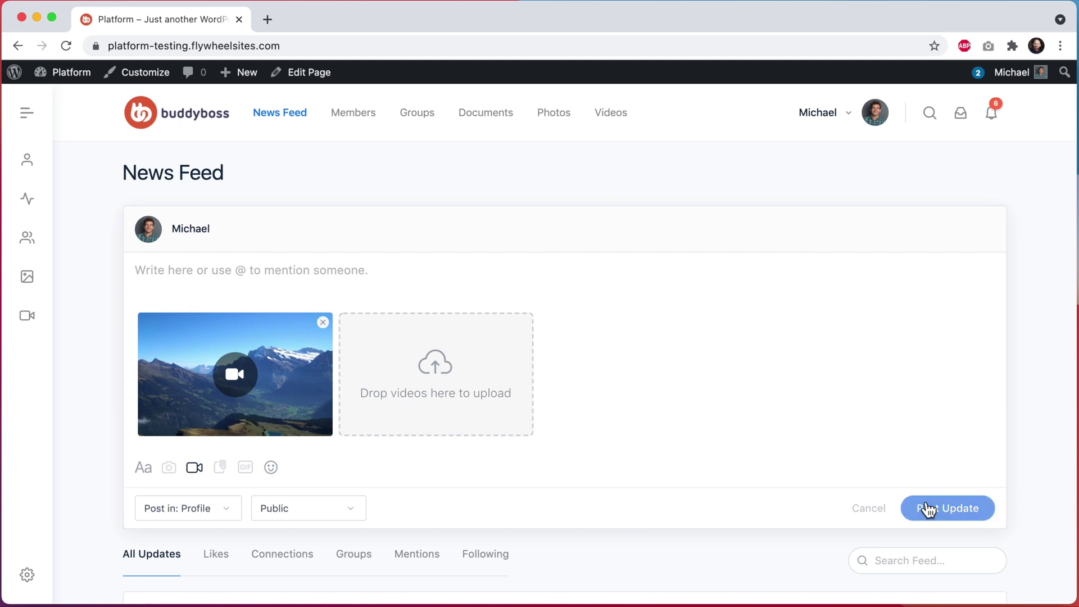
pyautogui.scroll(-3, 924, 509)
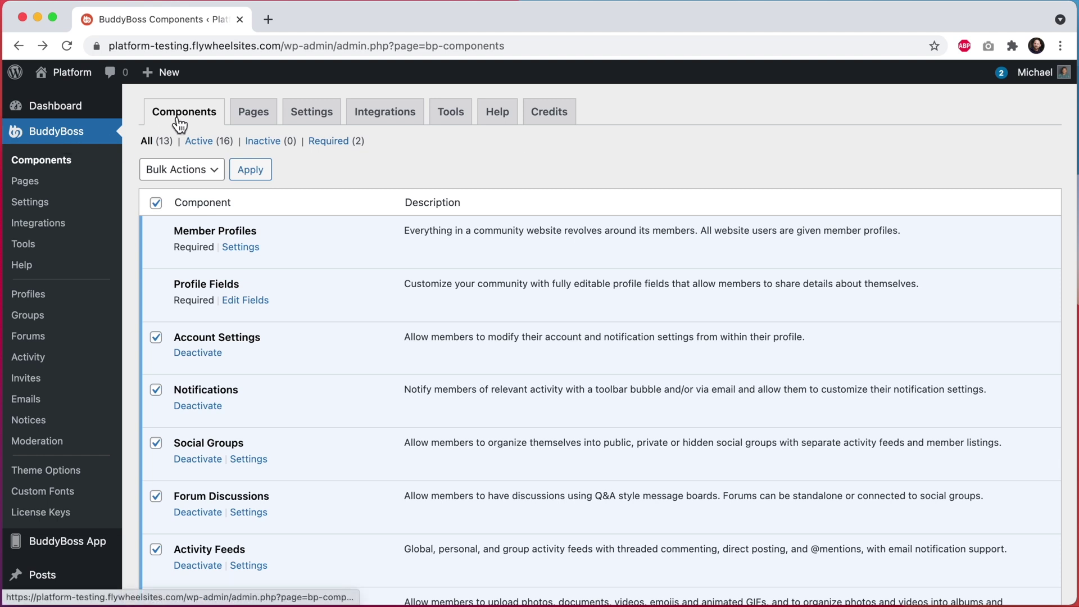
# Scroll the Components page down to Media Uploading and open its Settings link
pyautogui.scroll(-5, 352, 253)
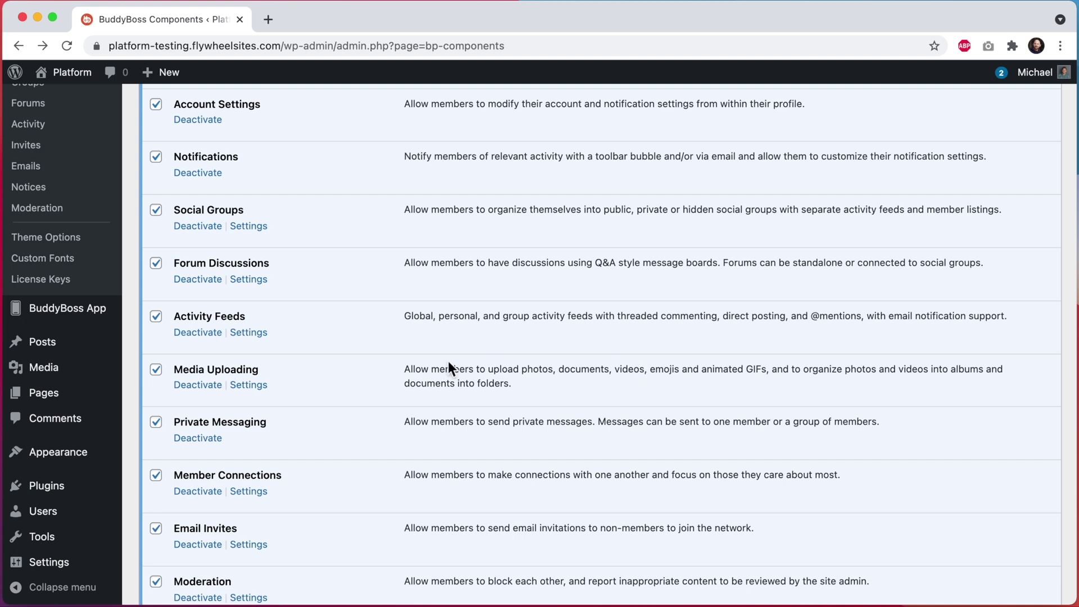
pyautogui.click(249, 385)
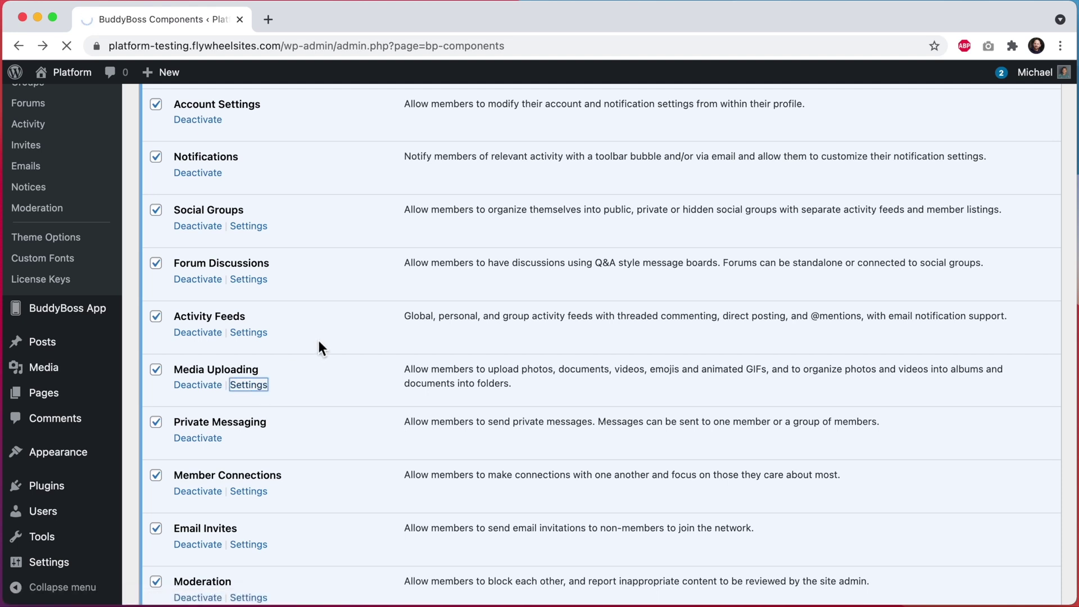
# Scroll past Photos and Documents to the unchecked Videos options and open the FFmpeg website in a new tab
pyautogui.scroll(-10, 307, 351)
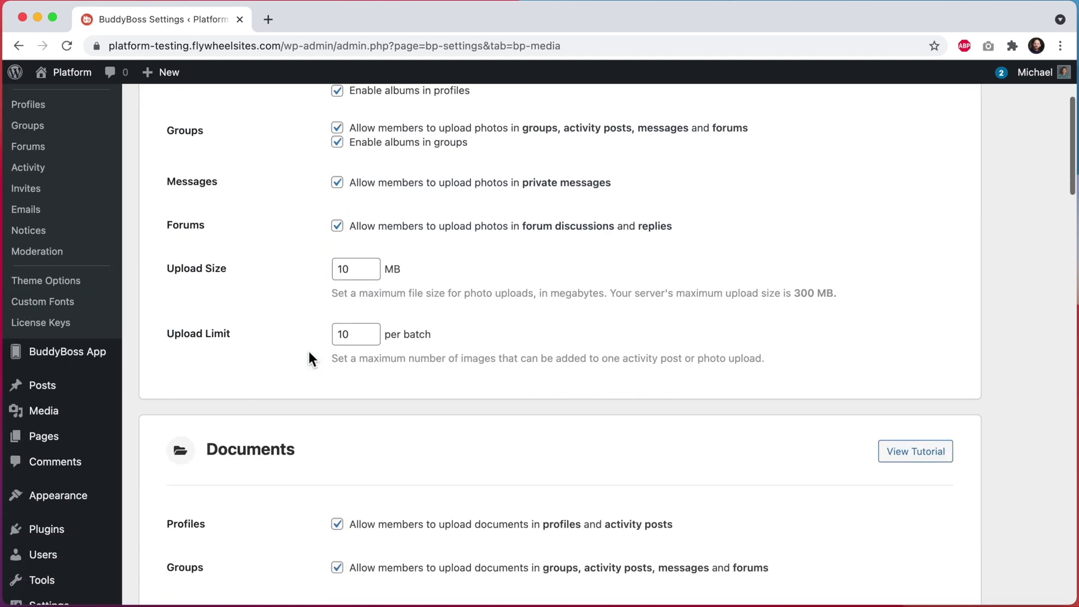
pyautogui.scroll(-10, 309, 354)
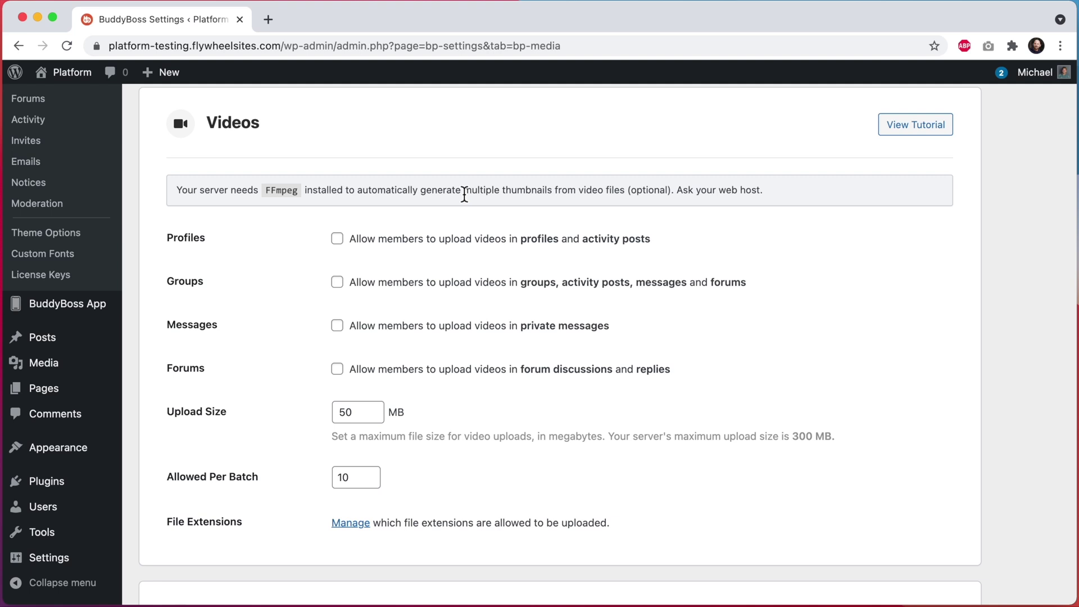
pyautogui.keyDown('super'); pyautogui.click(280, 191); pyautogui.keyUp('super')
pyautogui.click(319, 17)
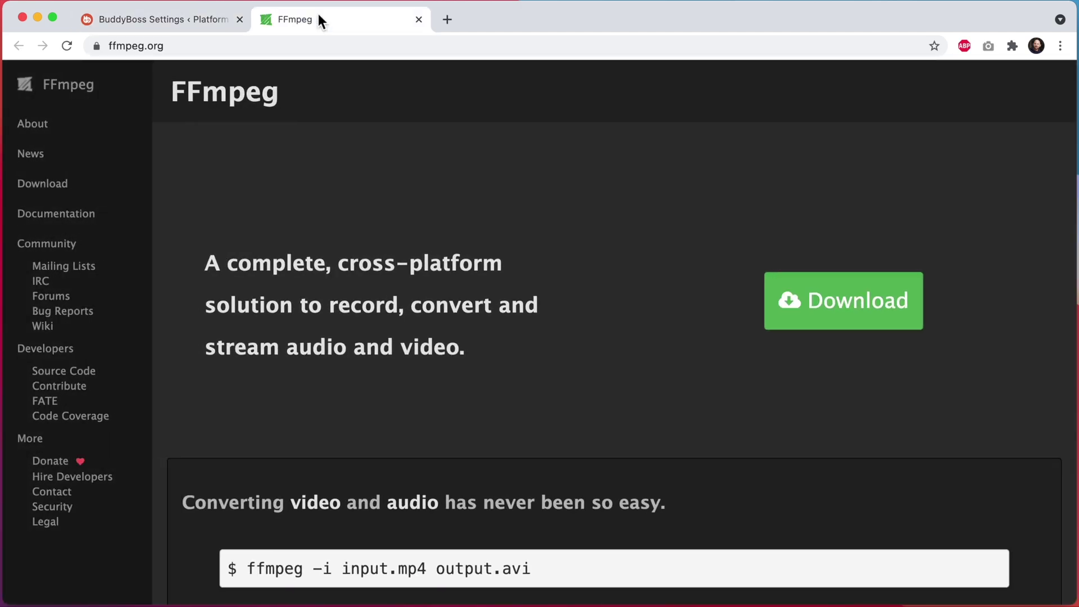
pyautogui.press('super+w')
pyautogui.click(747, 246)
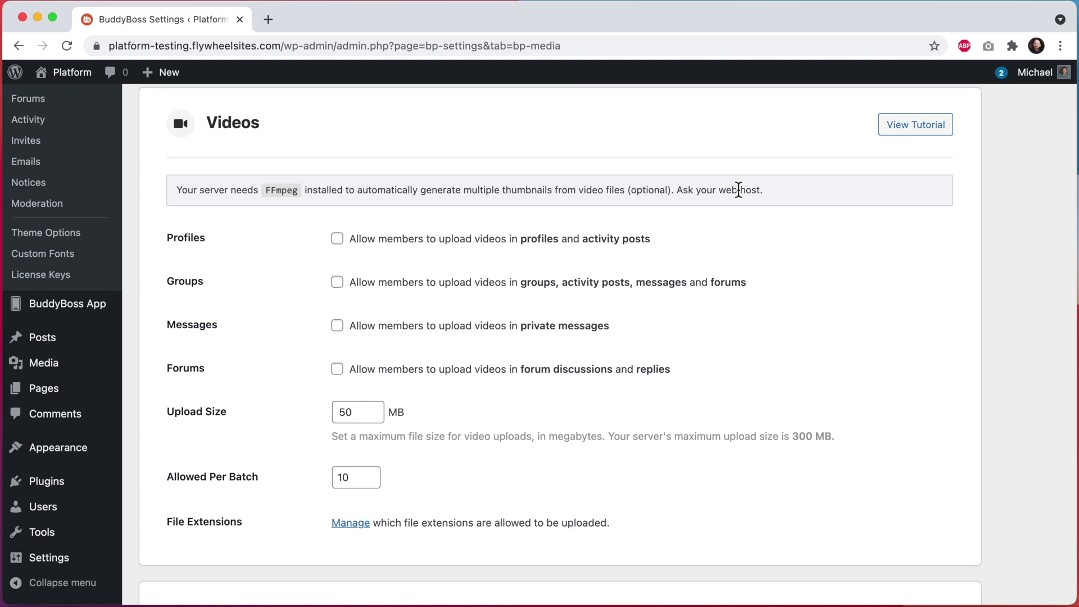
# Tick video uploads for Profiles, Groups, Messages and Forums, save, then follow the Videos missing-page notice
pyautogui.click(339, 240)
pyautogui.click(338, 284)
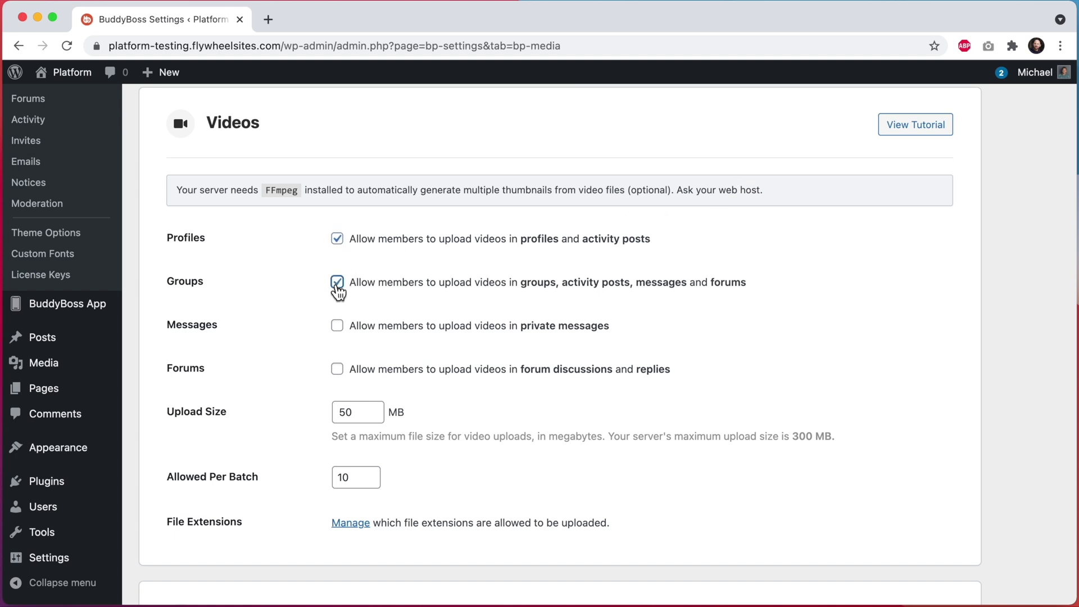
pyautogui.click(339, 329)
pyautogui.click(338, 369)
pyautogui.scroll(-15, 337, 368)
pyautogui.scroll(-2, 335, 367)
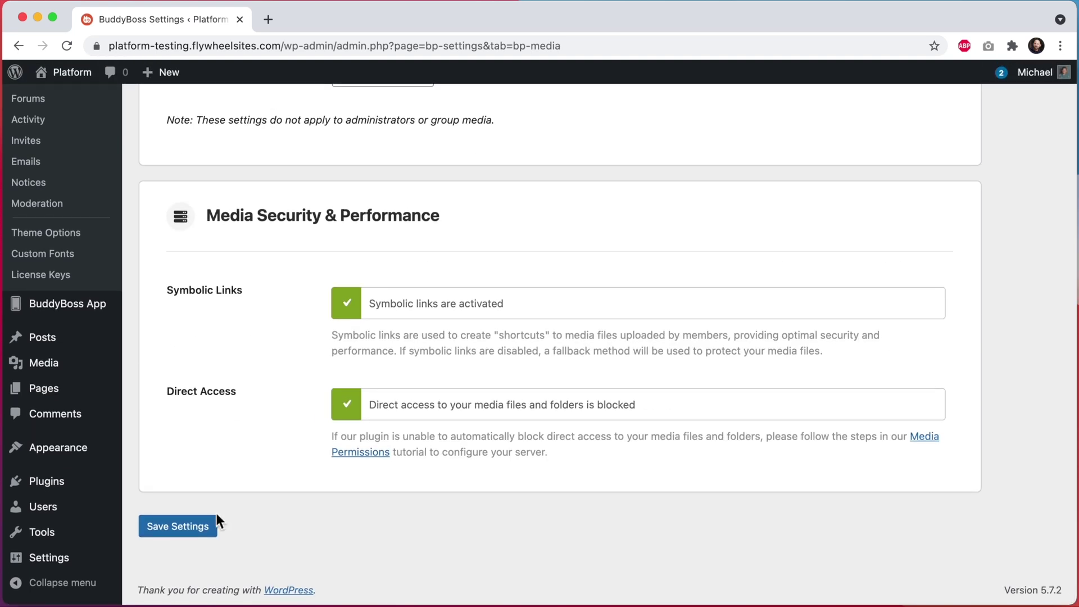
pyautogui.click(200, 530)
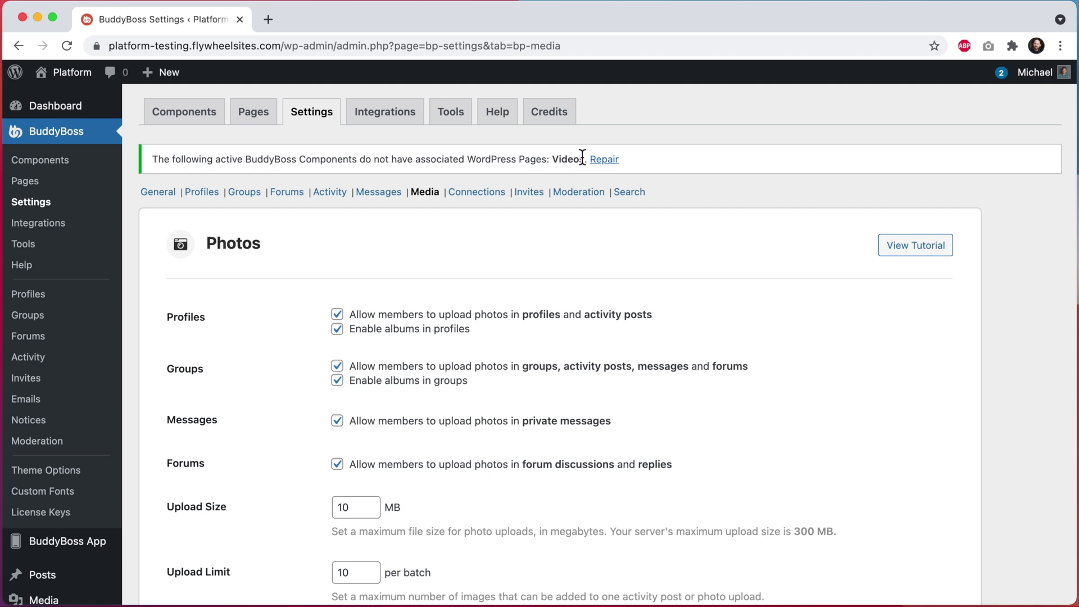
pyautogui.click(611, 161)
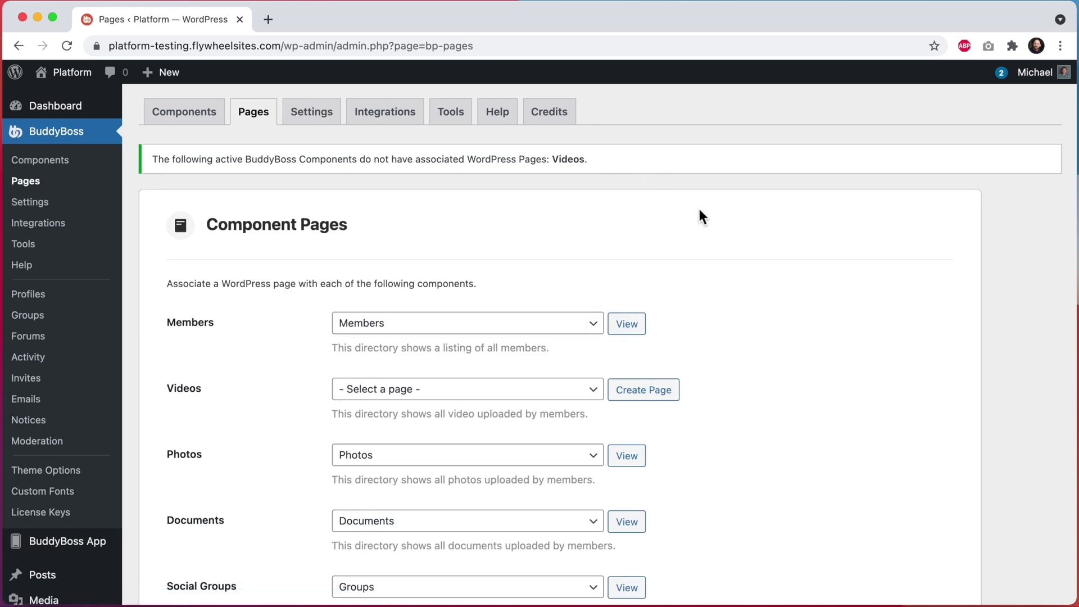
# Create a Videos page for the Videos component and save the page assignments
pyautogui.click(668, 395)
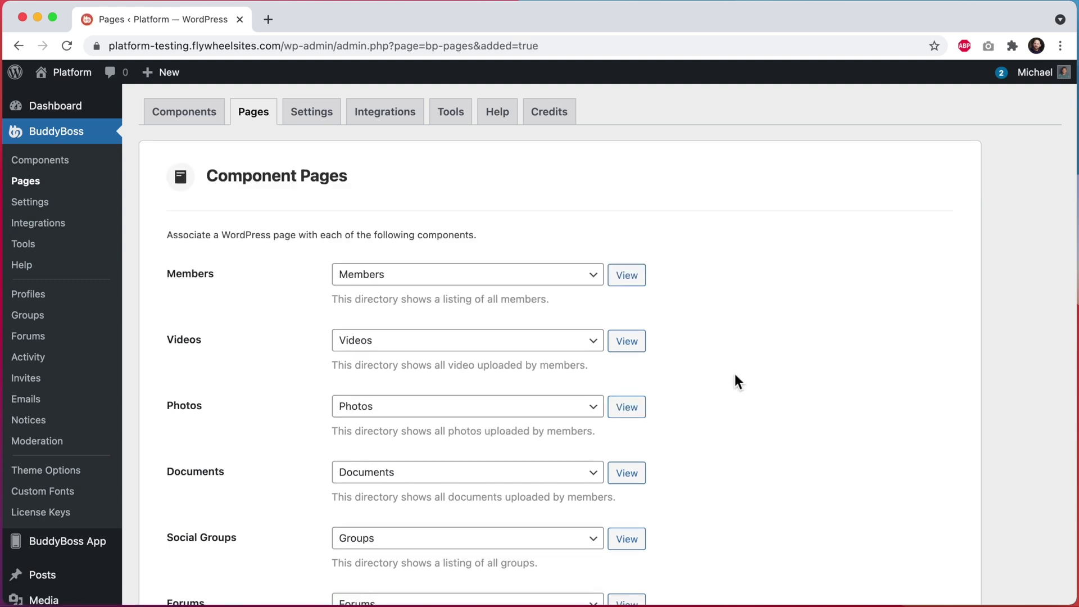
pyautogui.scroll(-10, 507, 356)
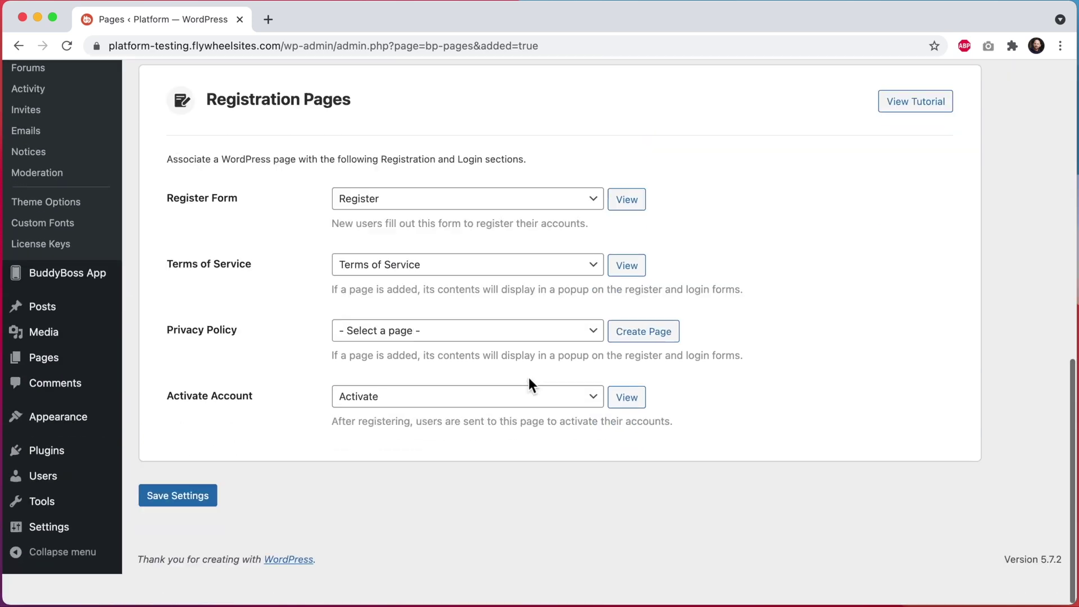
pyautogui.click(211, 517)
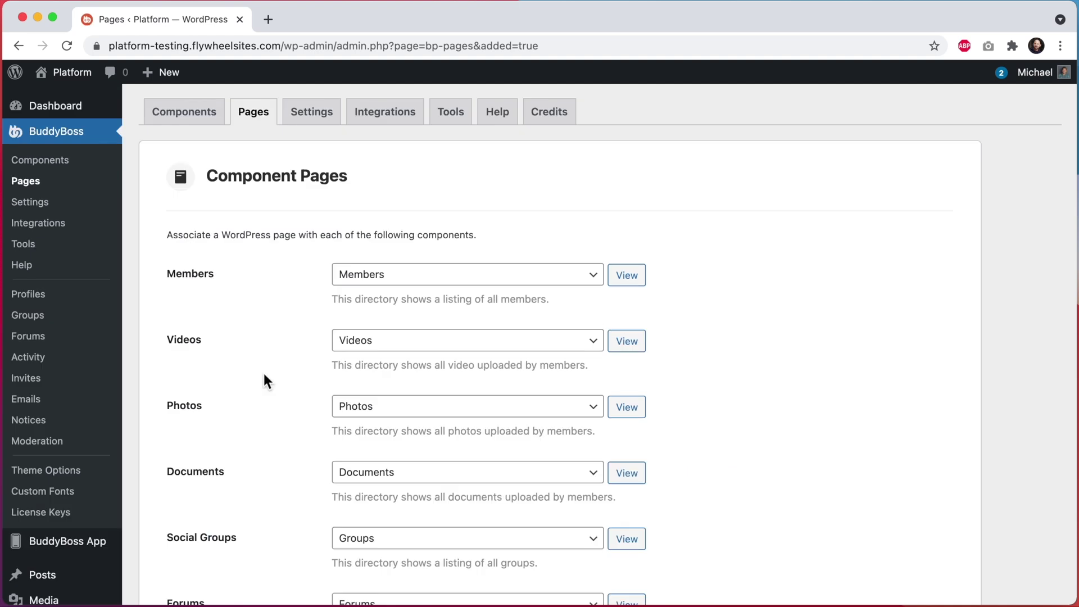
pyautogui.scroll(-3, 264, 373)
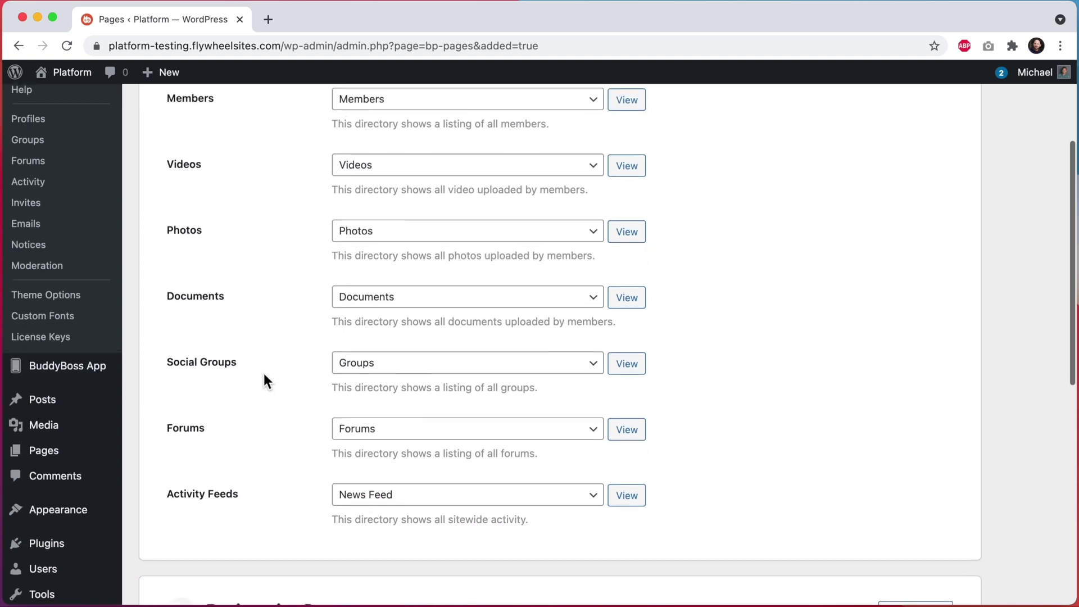
# In Appearance > Menus, add the Videos page to the Titlebar menu and save it
pyautogui.moveTo(93, 512)
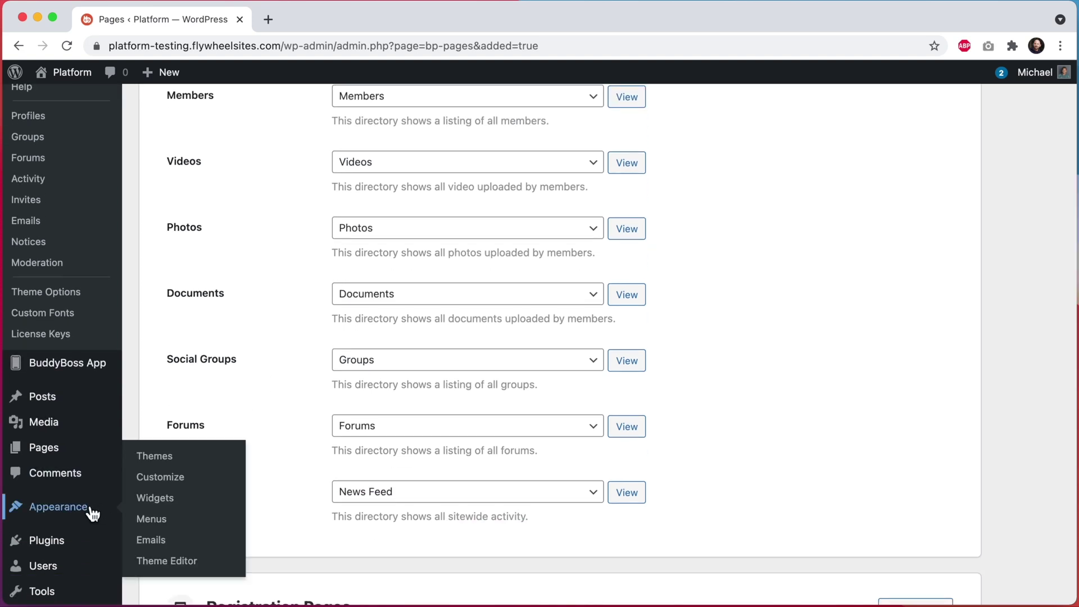
pyautogui.click(157, 523)
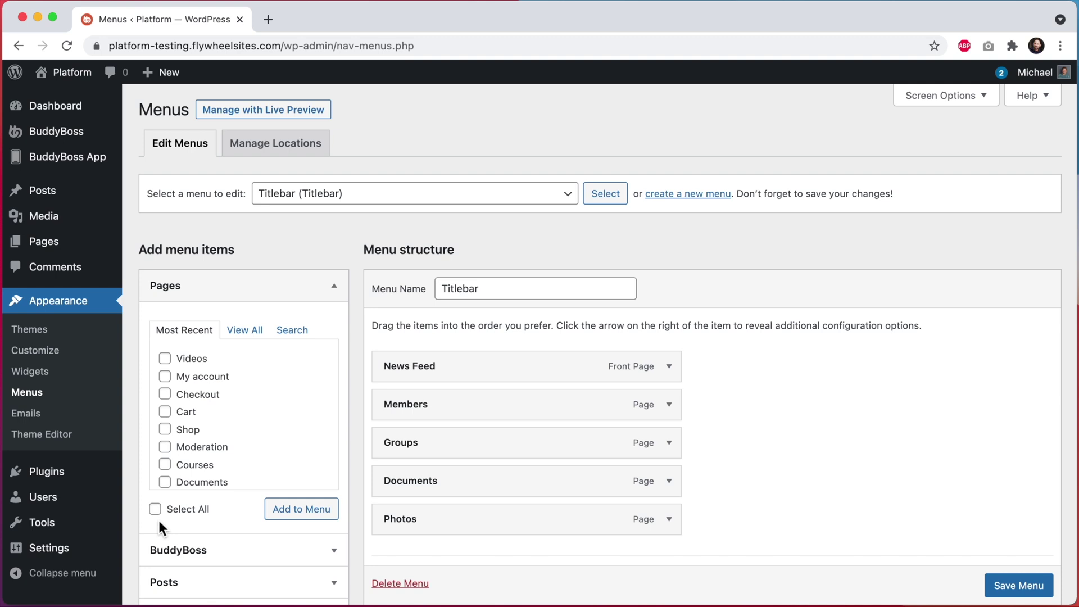
pyautogui.click(200, 362)
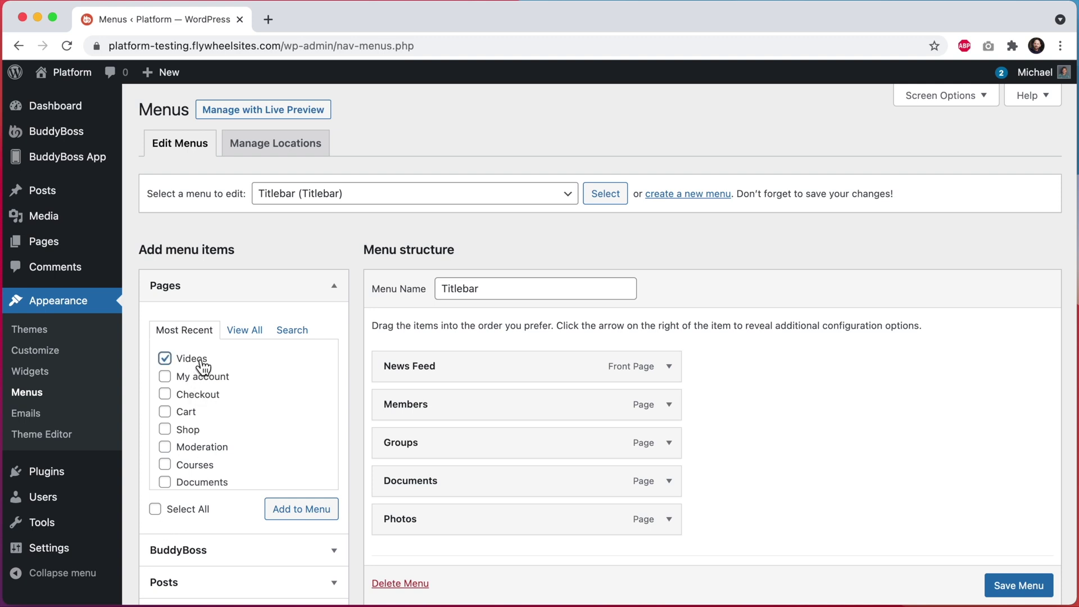
pyautogui.click(304, 513)
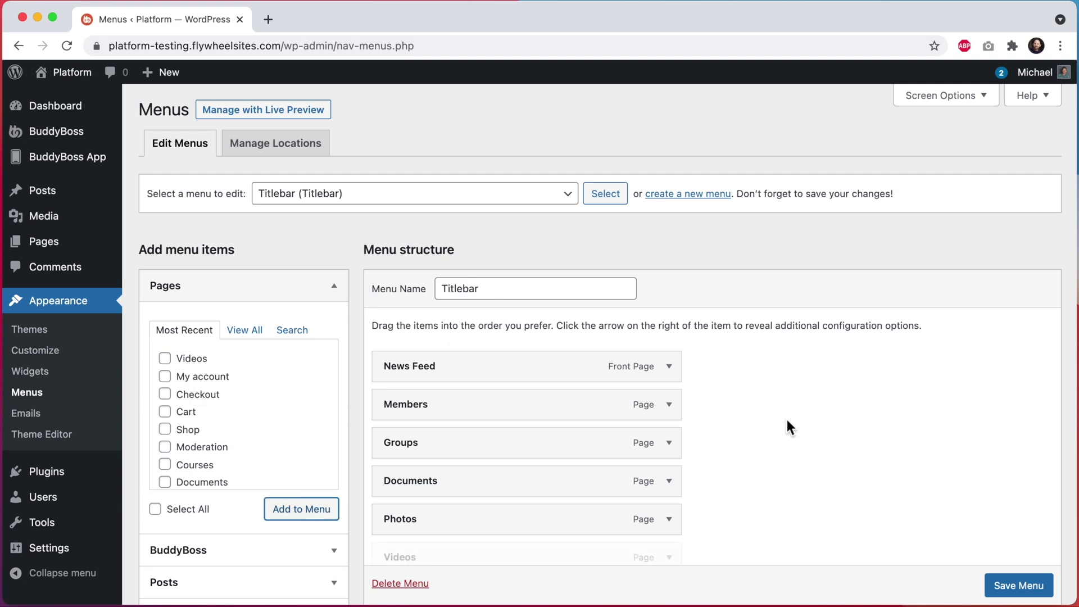
pyautogui.scroll(-3, 787, 427)
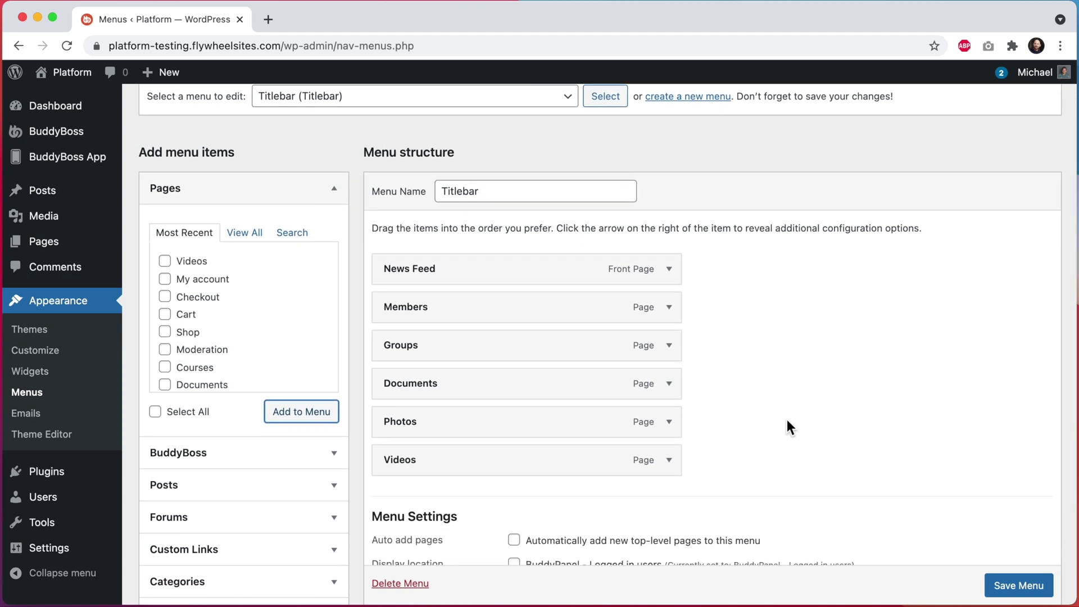
pyautogui.click(1027, 585)
pyautogui.scroll(-1, 1026, 548)
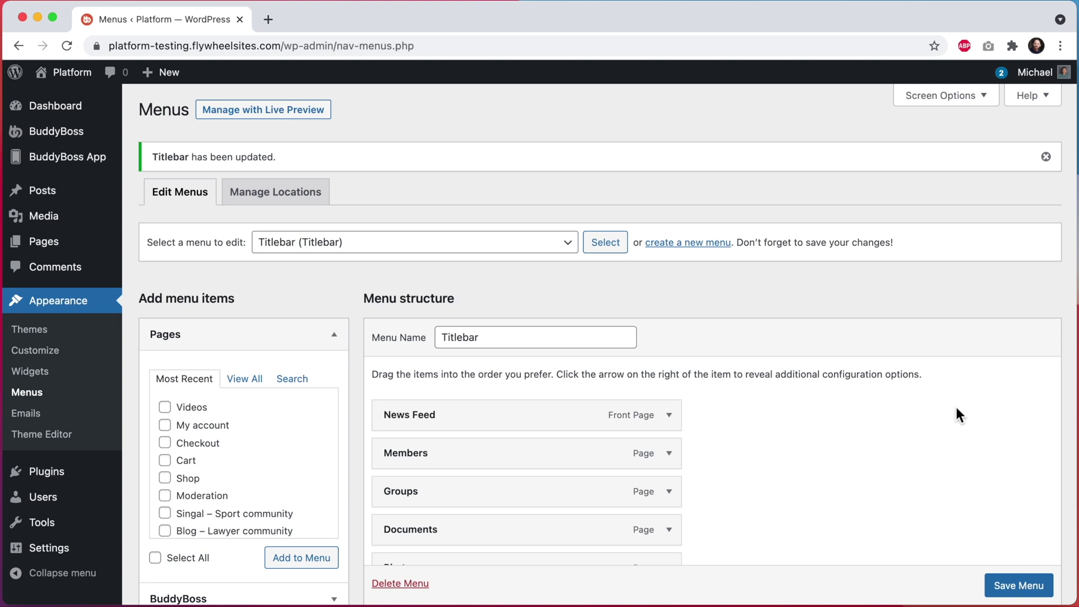
pyautogui.scroll(-1, 805, 477)
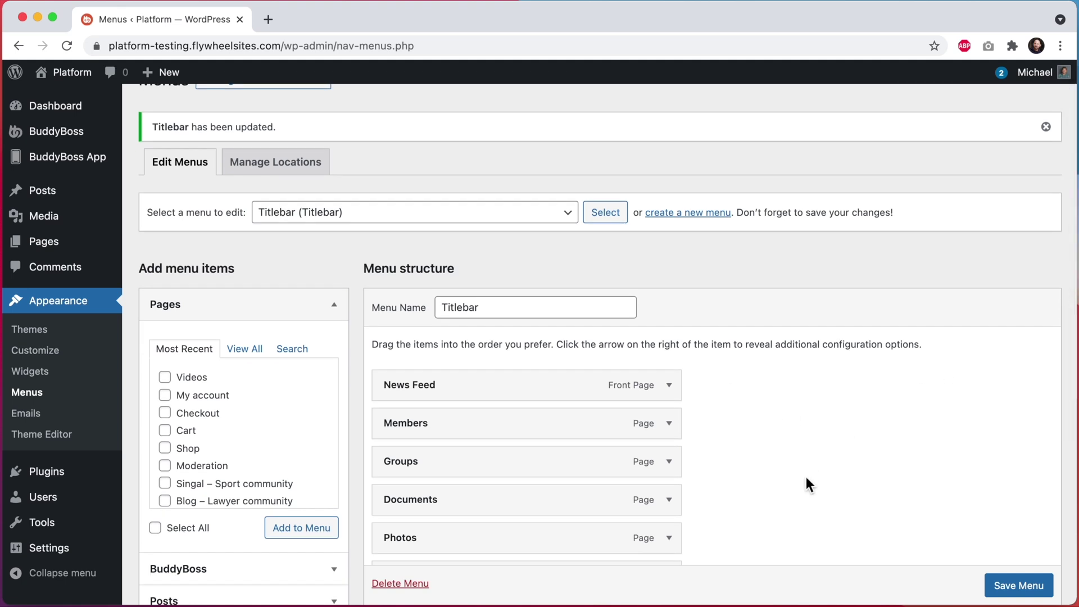
# In the app's Branding Tab Bar, add the Videos screen and drag it ahead of Photos
pyautogui.moveTo(75, 168)
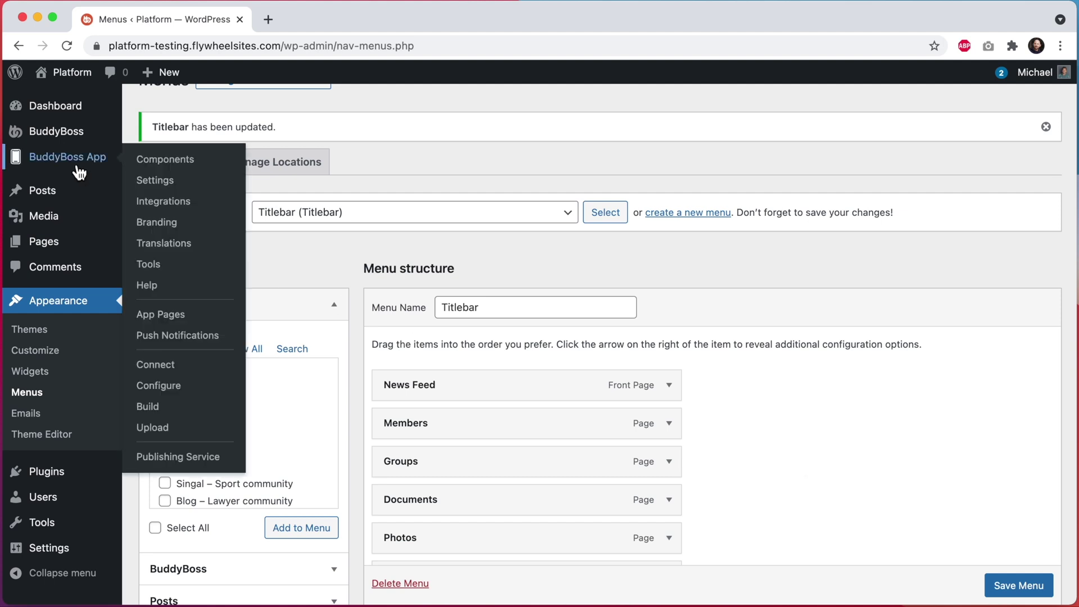
pyautogui.click(175, 230)
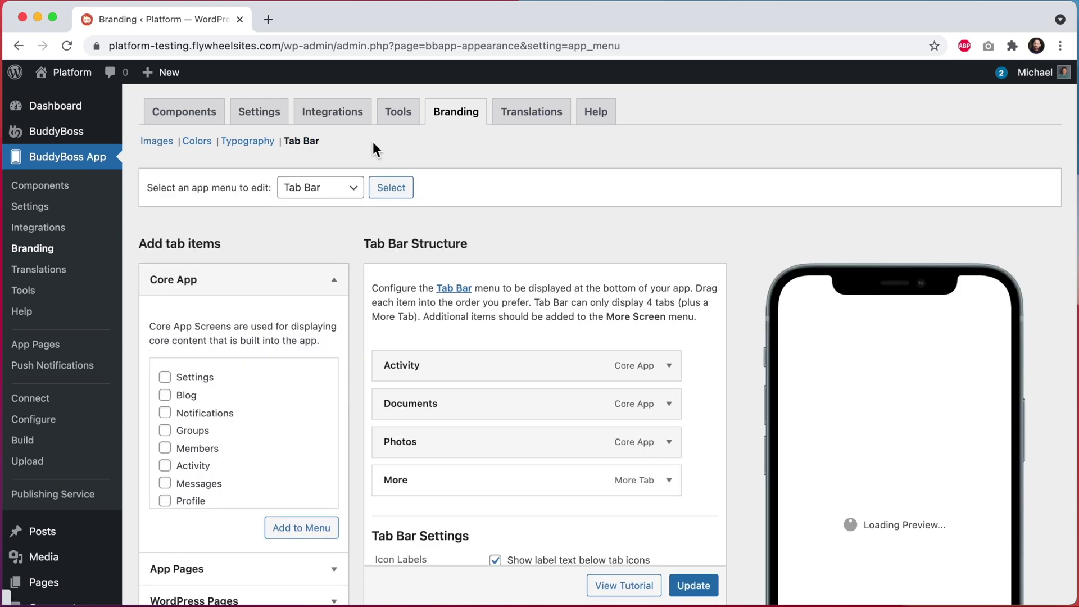
pyautogui.scroll(-3, 372, 141)
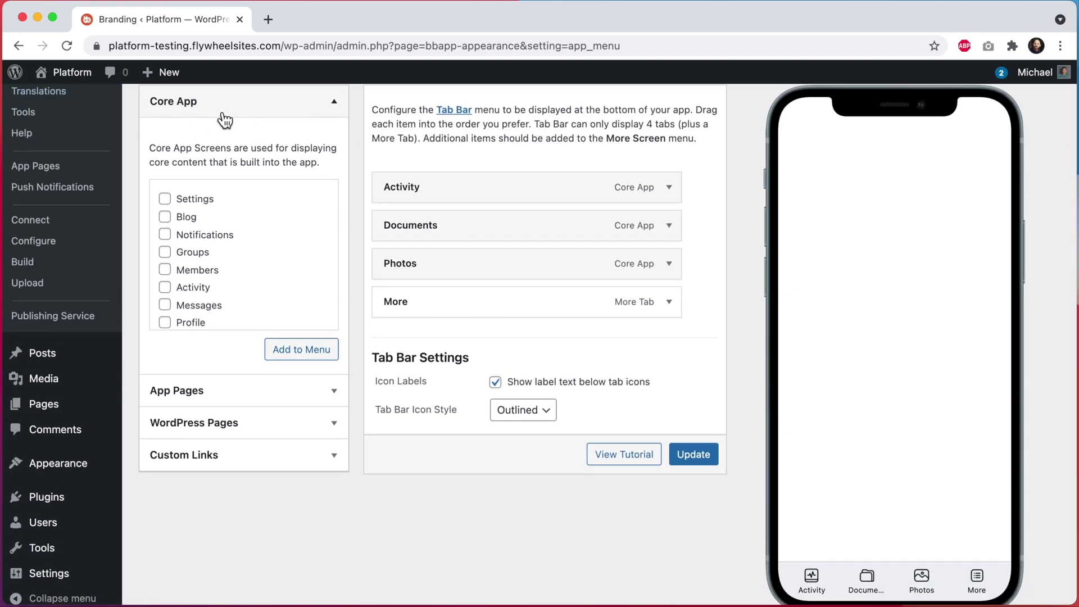
pyautogui.scroll(-4, 254, 258)
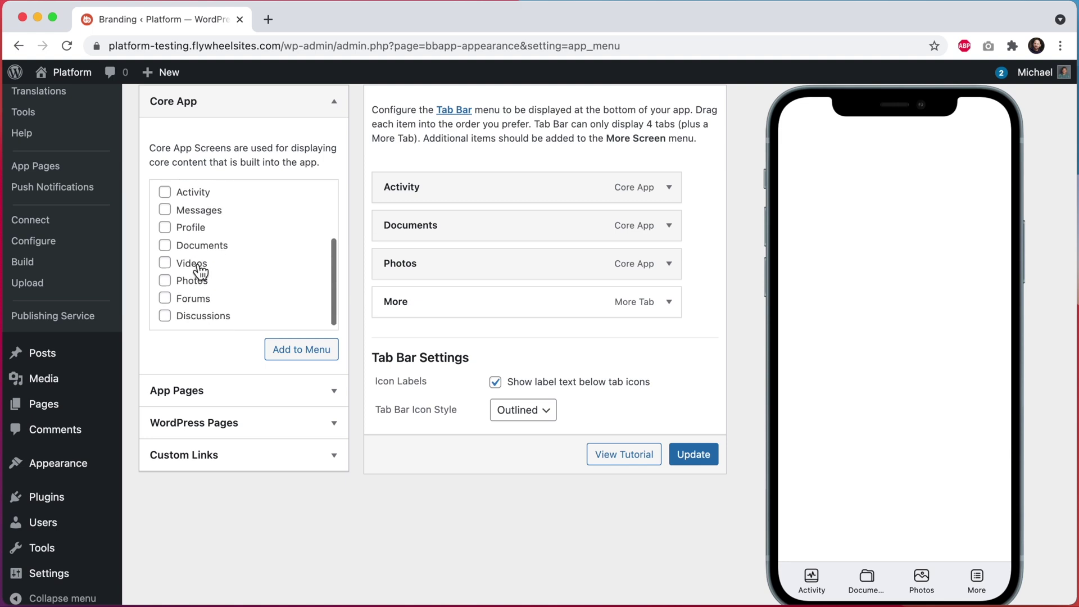
pyautogui.click(200, 272)
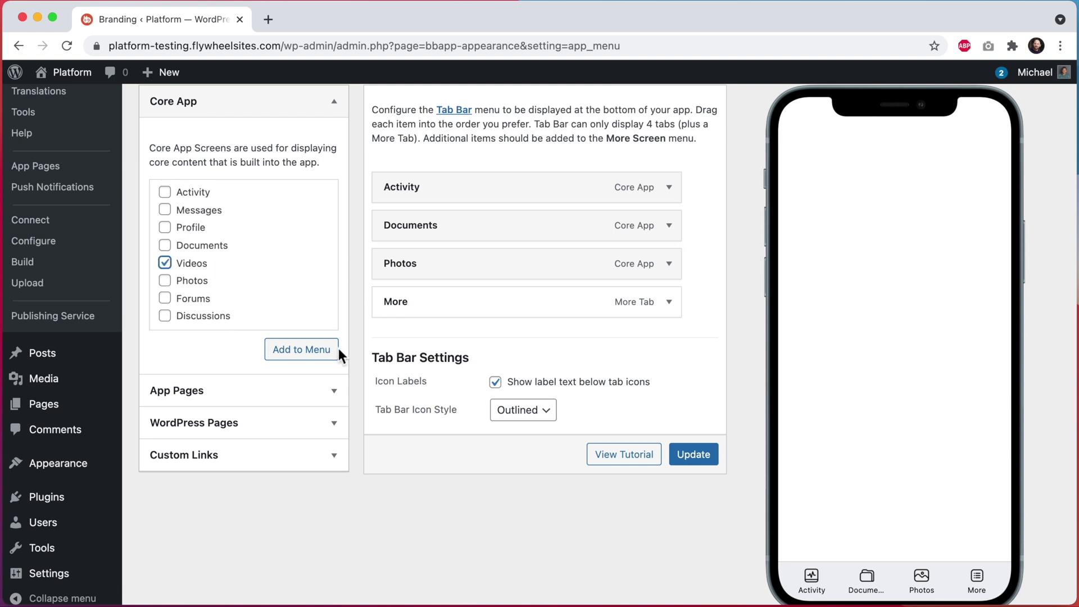
pyautogui.click(318, 353)
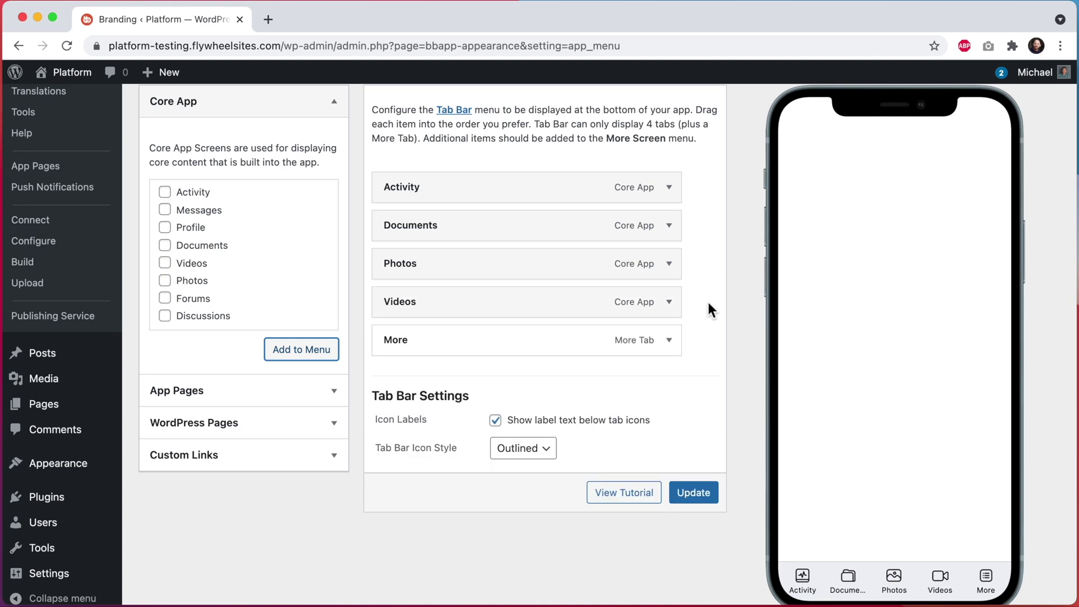
pyautogui.moveTo(545, 309); pyautogui.dragTo(593, 265)
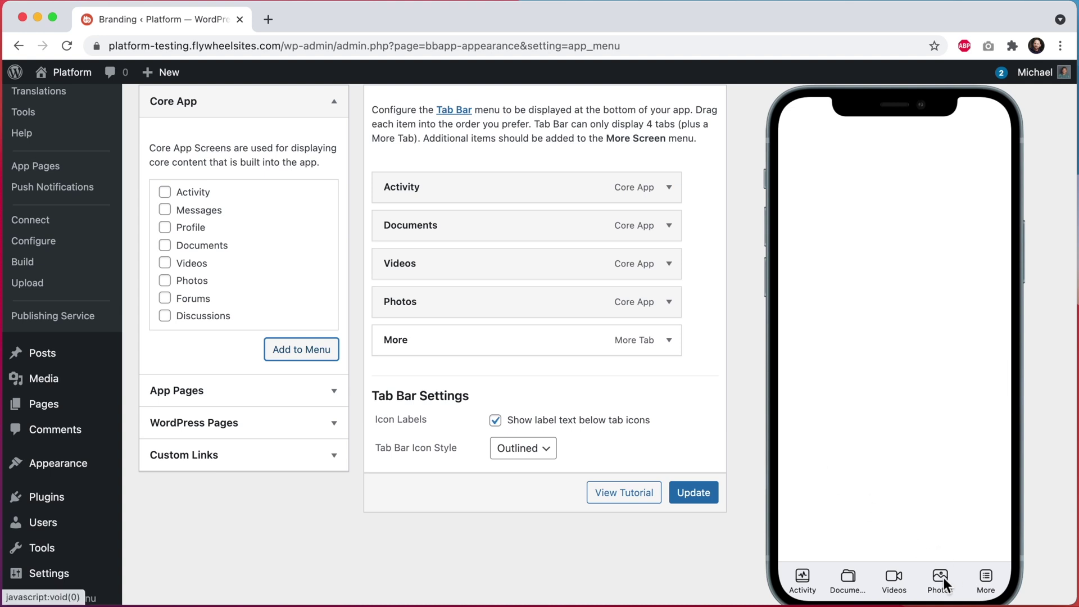
# Leave the Videos tab icon unchanged, save the tab bar, then open BuddyBoss Settings
pyautogui.click(683, 268)
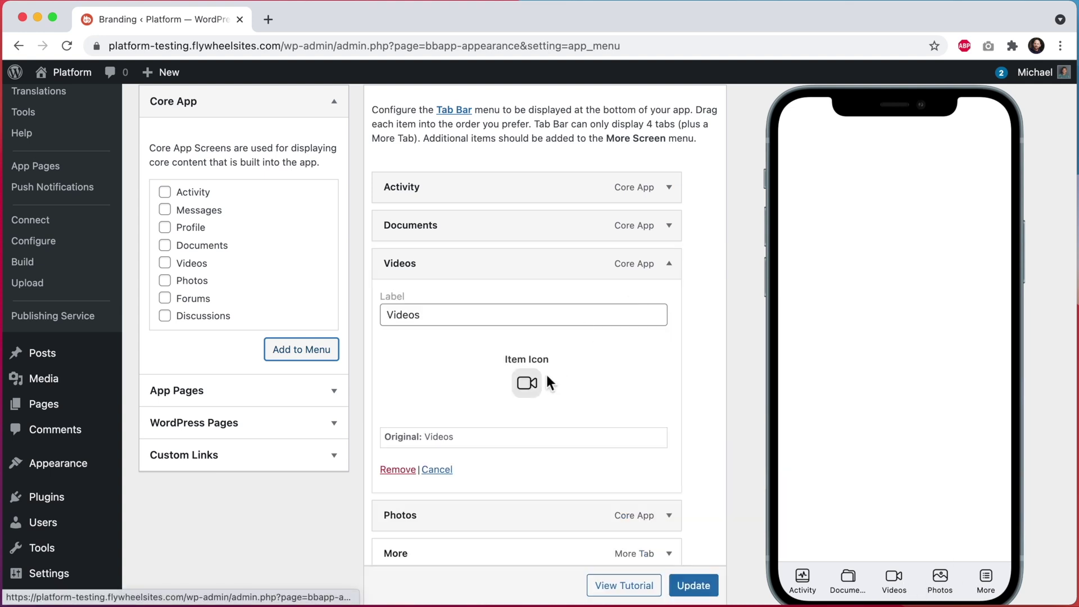
pyautogui.click(527, 384)
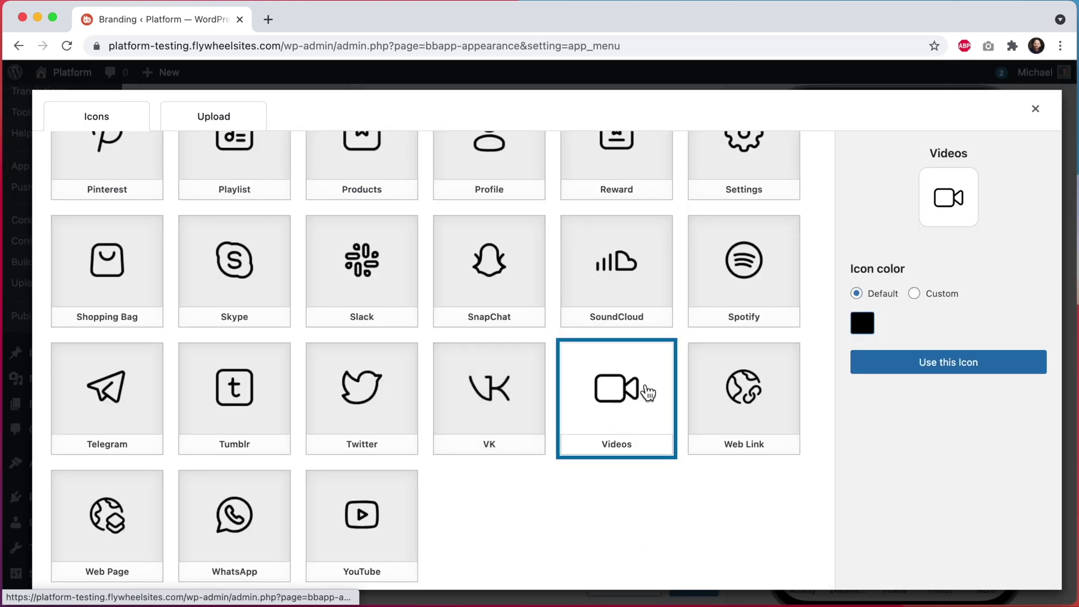
pyautogui.click(1036, 110)
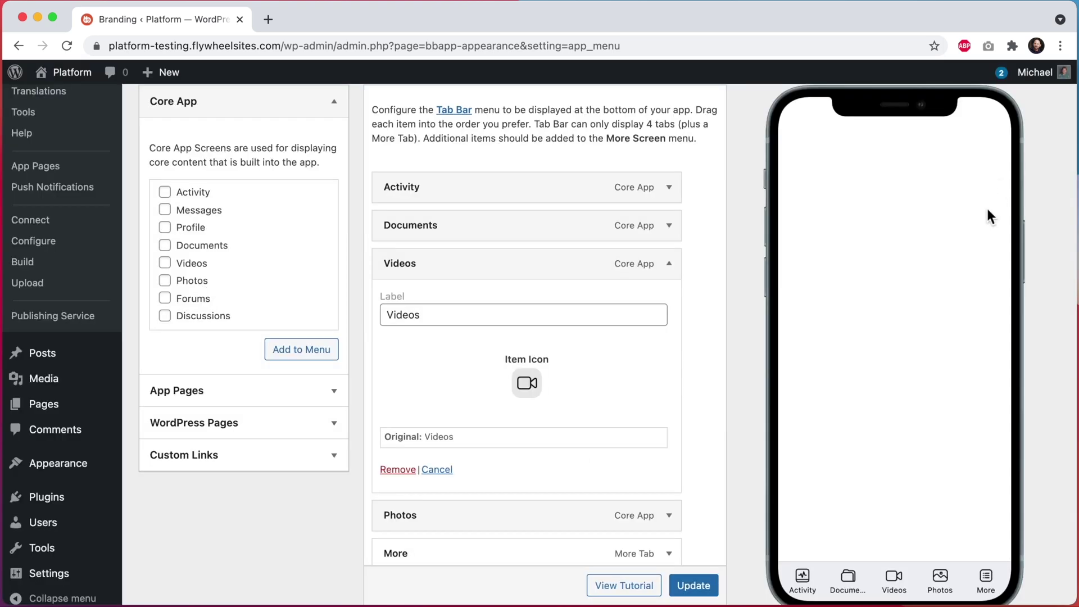
pyautogui.click(671, 271)
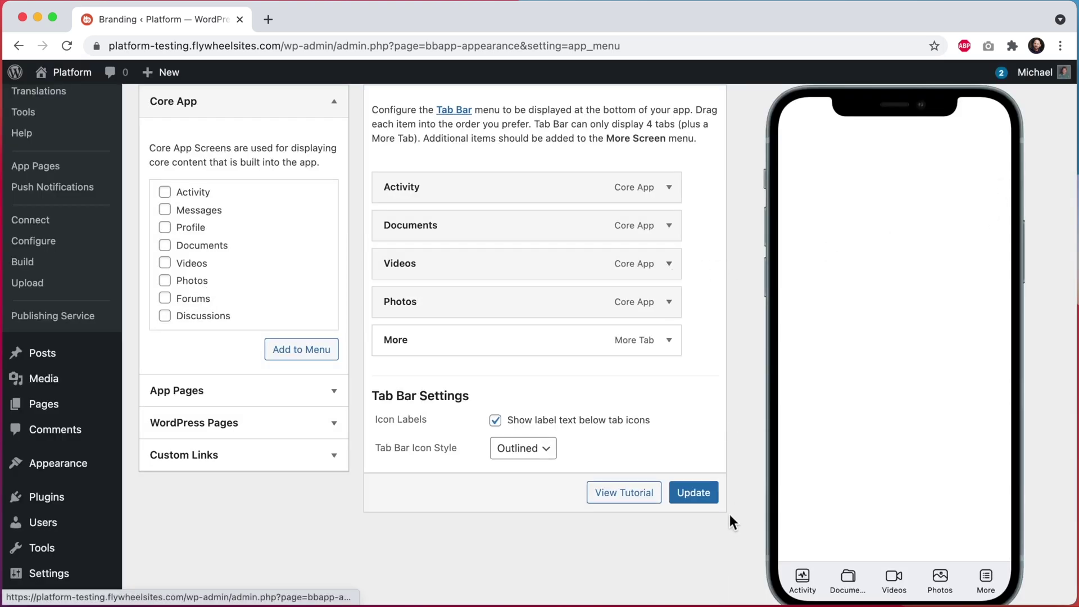
pyautogui.click(693, 495)
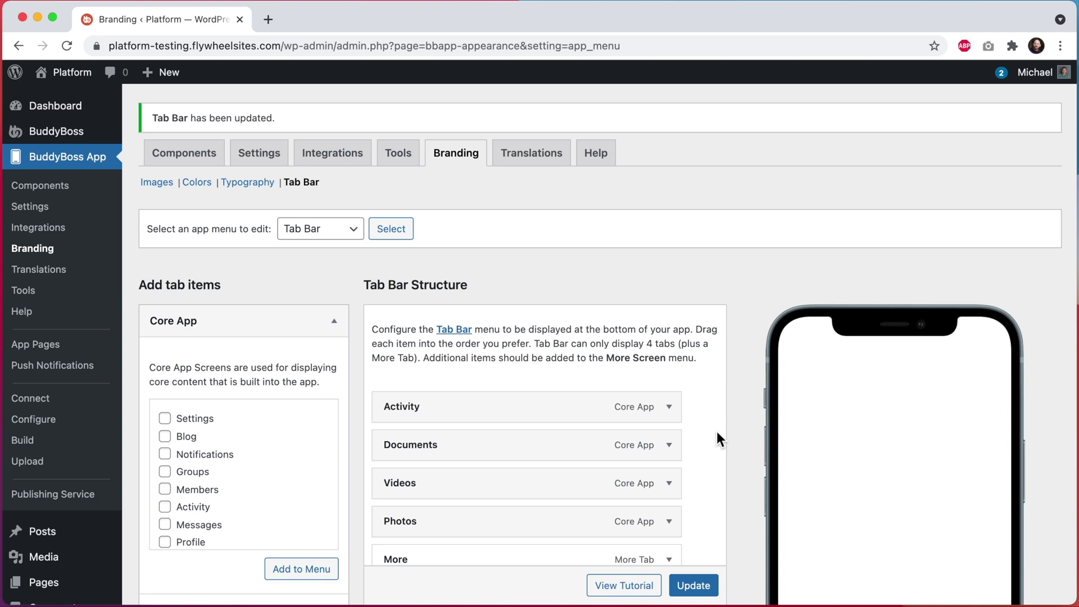
pyautogui.moveTo(103, 133)
pyautogui.click(166, 177)
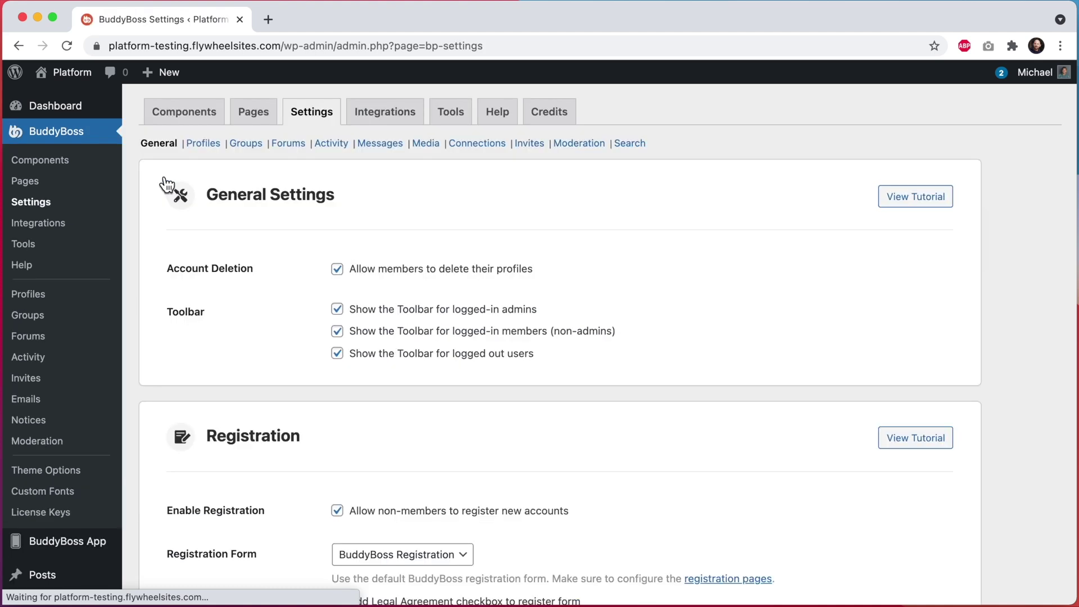
# Open Media settings and scroll to Videos: all four uploads enabled, 50 MB size, 10 per batch
pyautogui.click(425, 144)
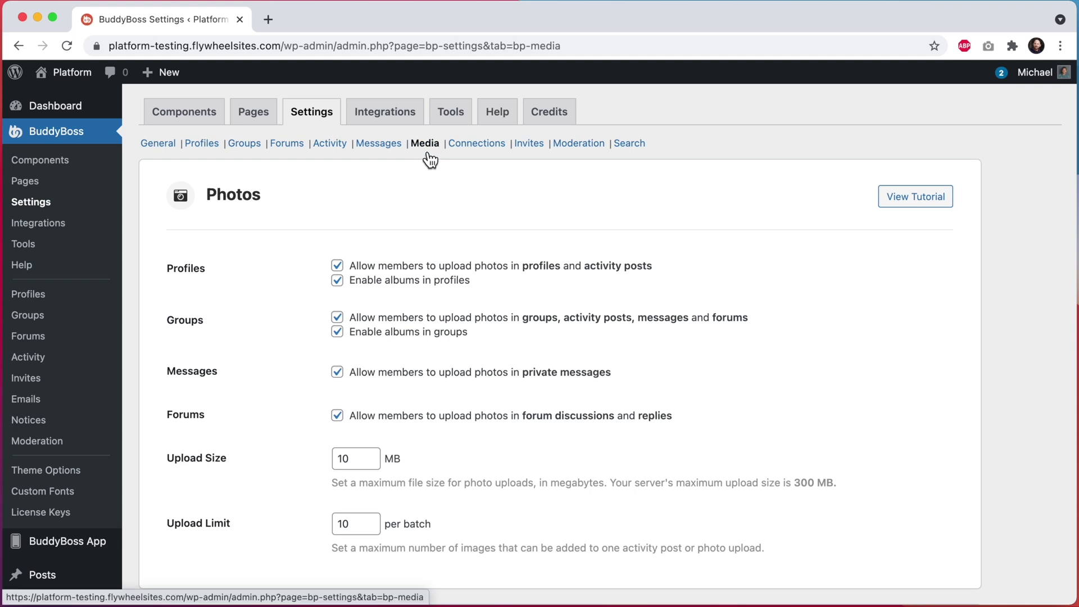
pyautogui.scroll(-10, 425, 152)
pyautogui.scroll(-8, 426, 152)
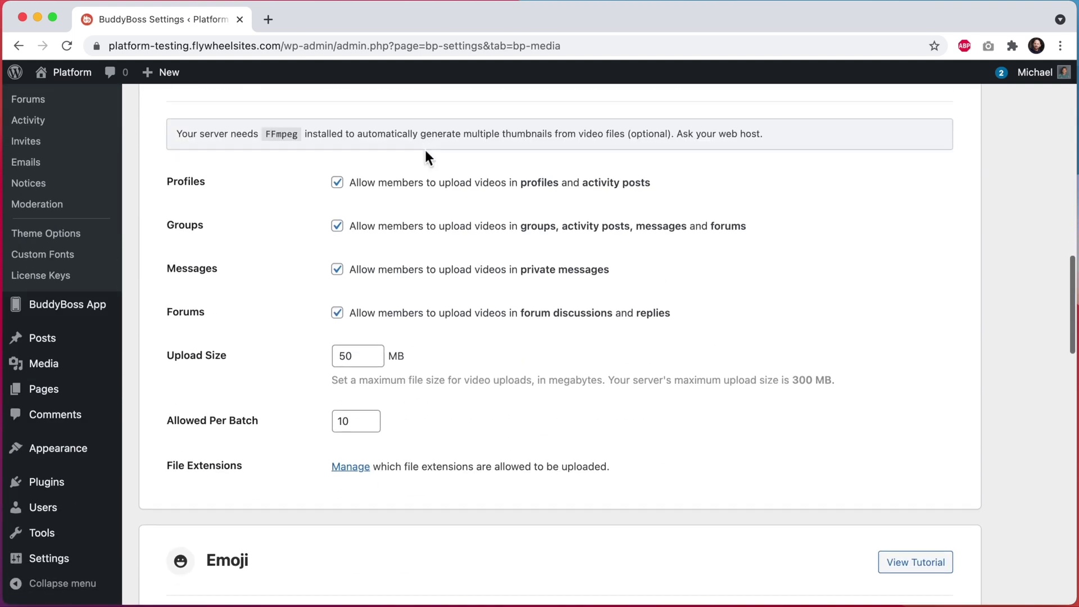
pyautogui.scroll(1, 425, 152)
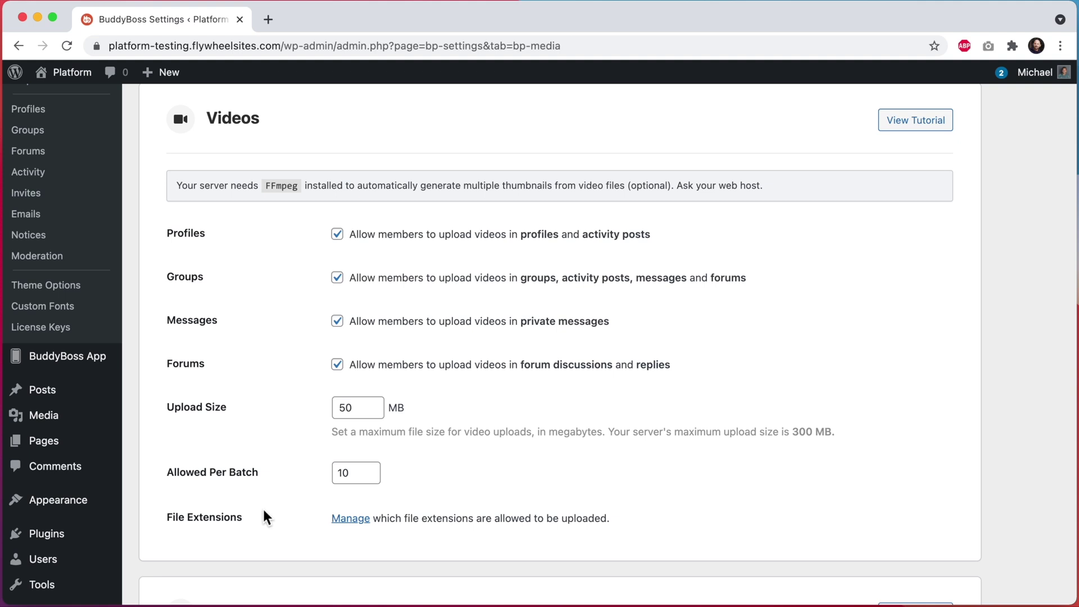
# Open the video file extensions (.mp4, .webm, .ogg, .mov), add a blank row, then return to Media settings
pyautogui.click(350, 519)
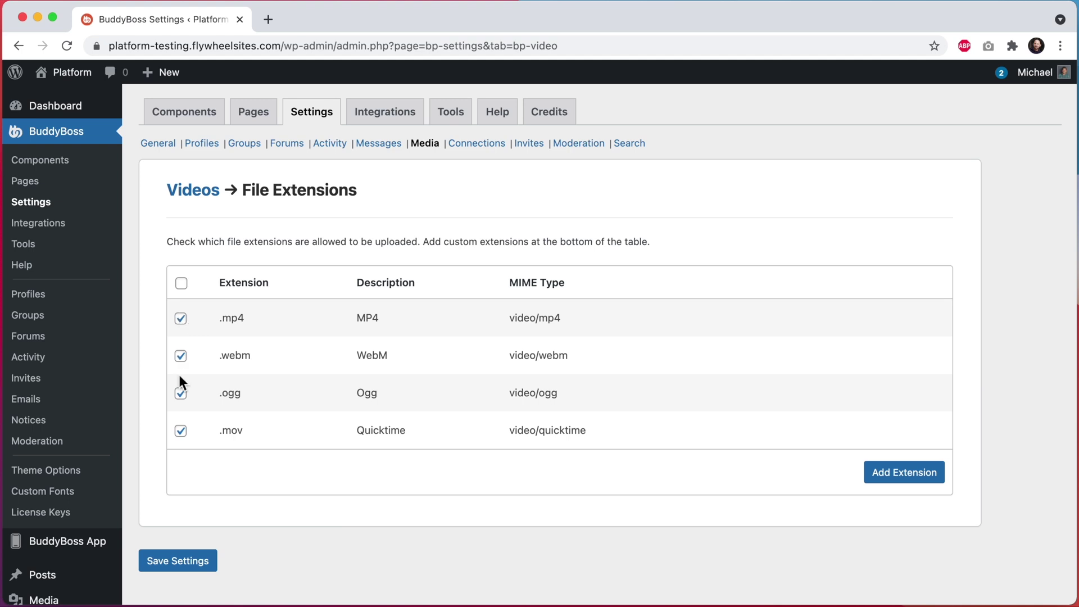
pyautogui.click(886, 474)
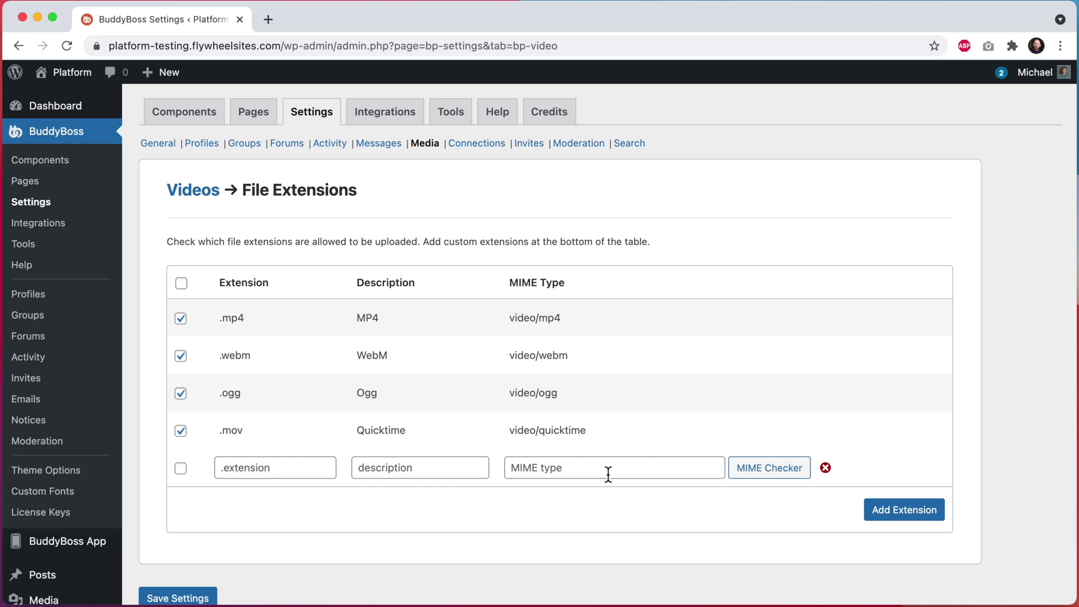
pyautogui.click(198, 194)
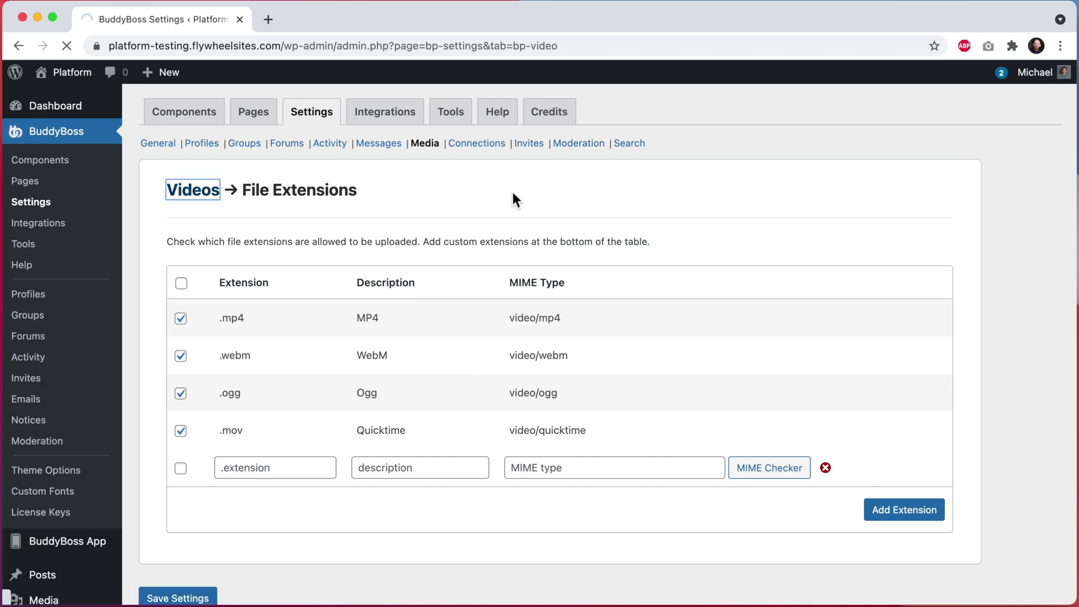
# Review the allowed document file extensions, including video types, then return to the Videos media settings
pyautogui.scroll(5, 513, 191)
pyautogui.scroll(5, 512, 191)
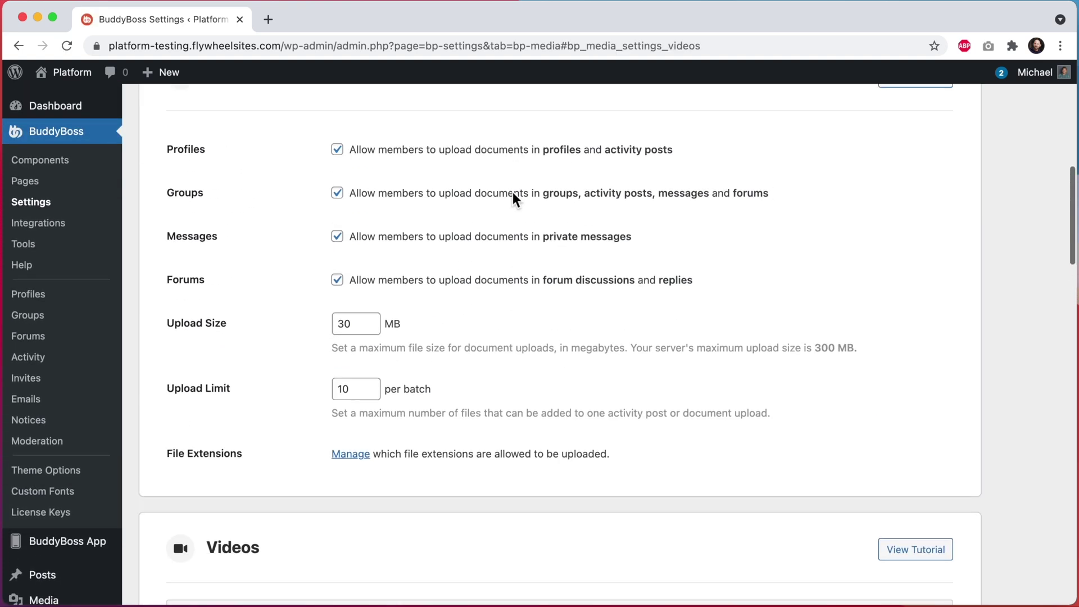
pyautogui.click(350, 556)
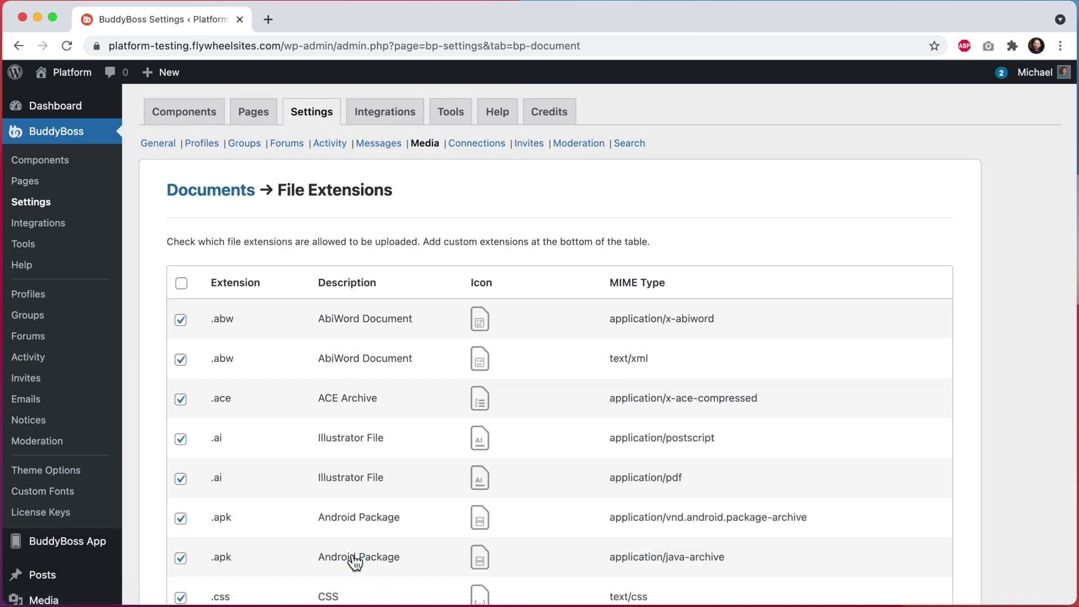
pyautogui.scroll(-20, 355, 561)
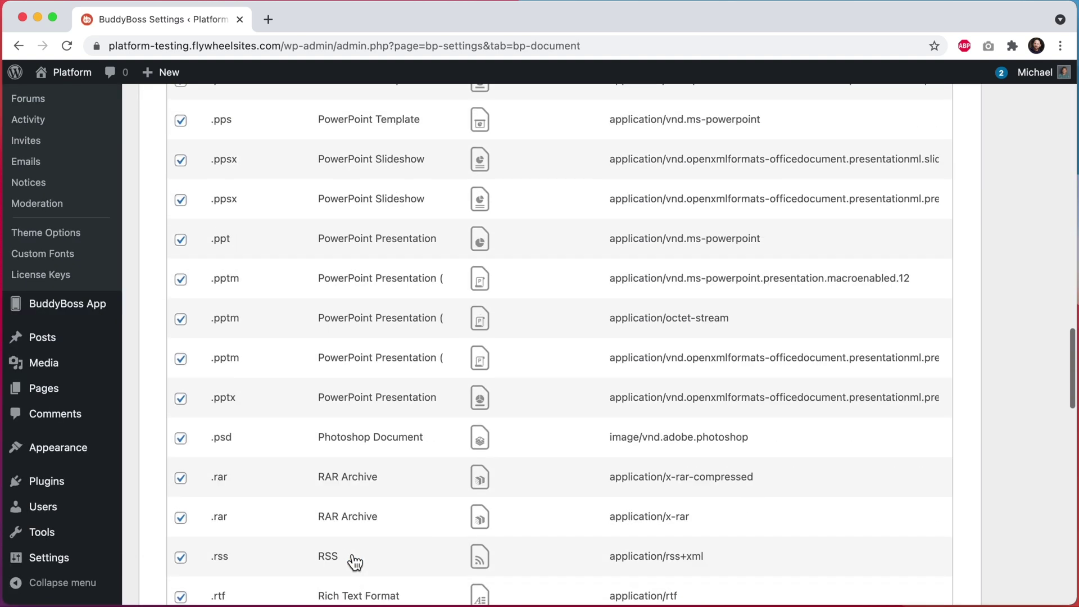
pyautogui.scroll(-15, 355, 561)
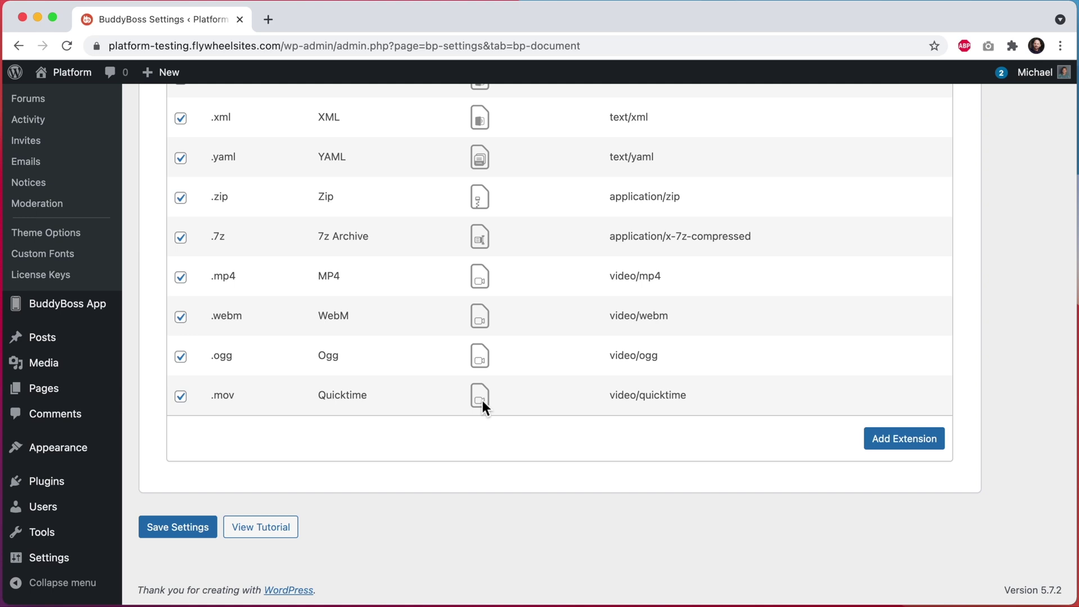
pyautogui.click(19, 45)
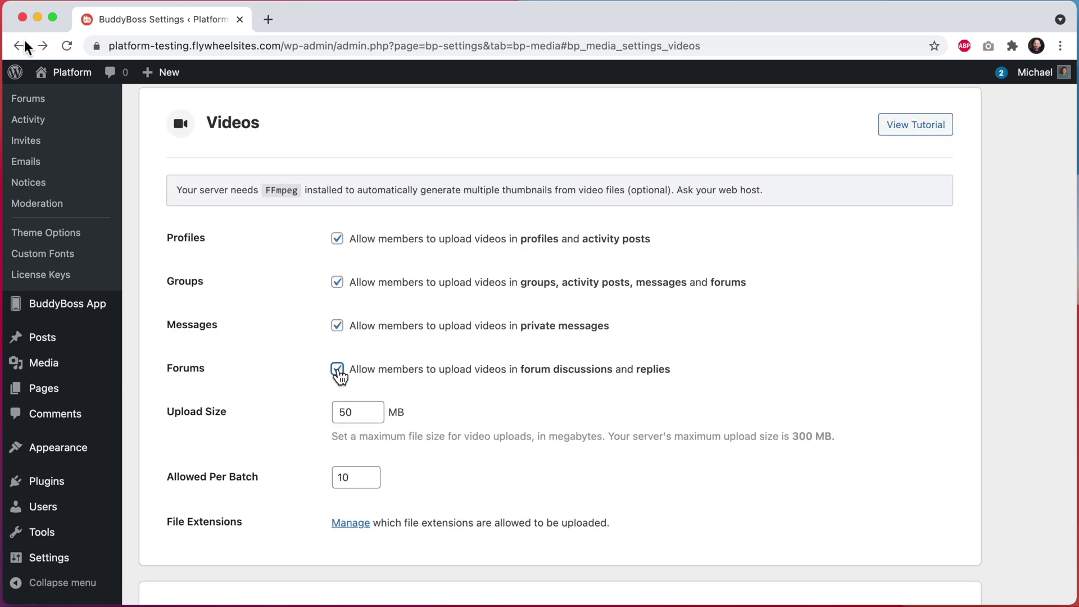
# Scroll to Media Security & Performance, confirming symbolic links and blocked direct access, and follow the Media Permissions link
pyautogui.scroll(-15, 340, 375)
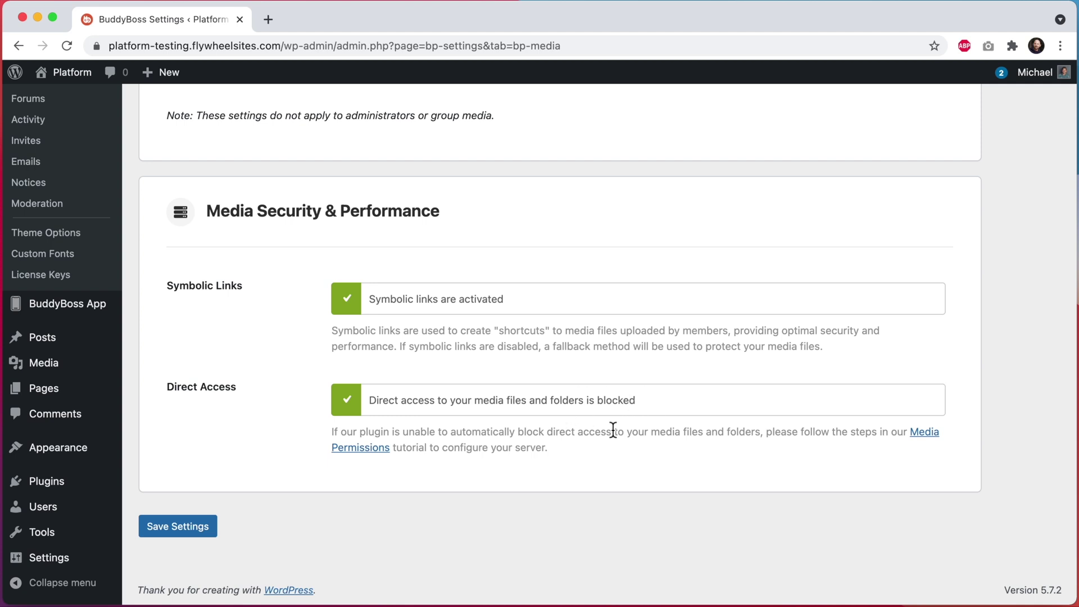
pyautogui.click(928, 440)
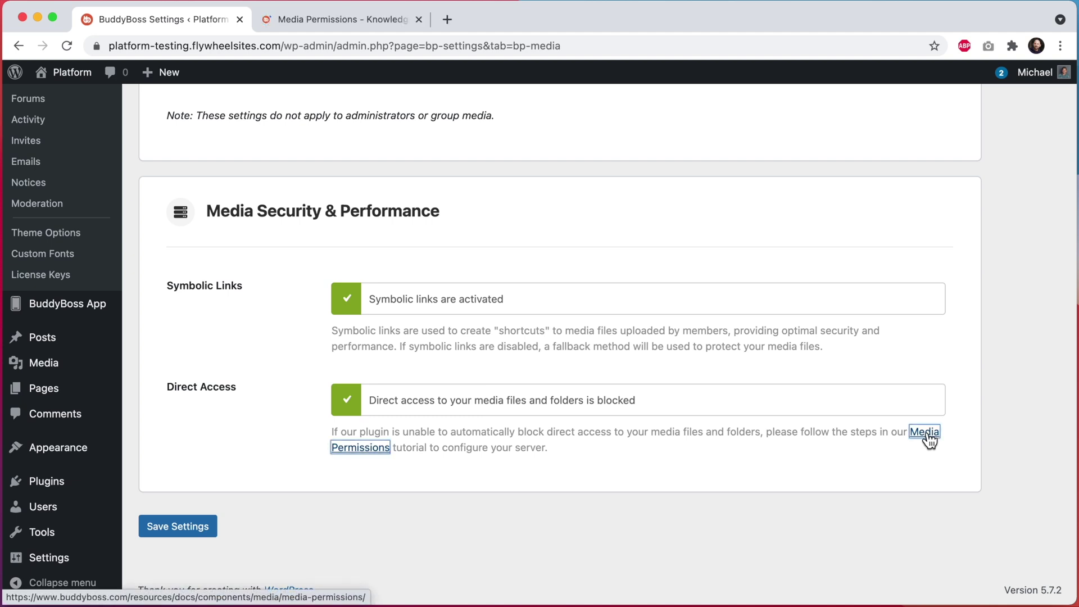
# View the Media Permissions tutorial tab, then close it with Cmd+W
pyautogui.click(387, 15)
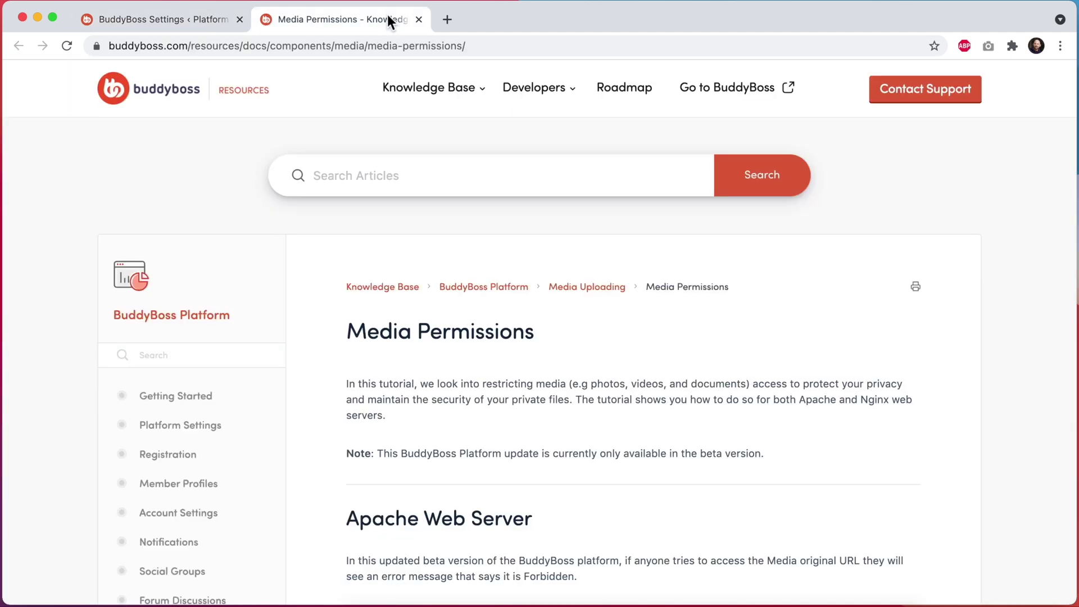
pyautogui.press('super+w')
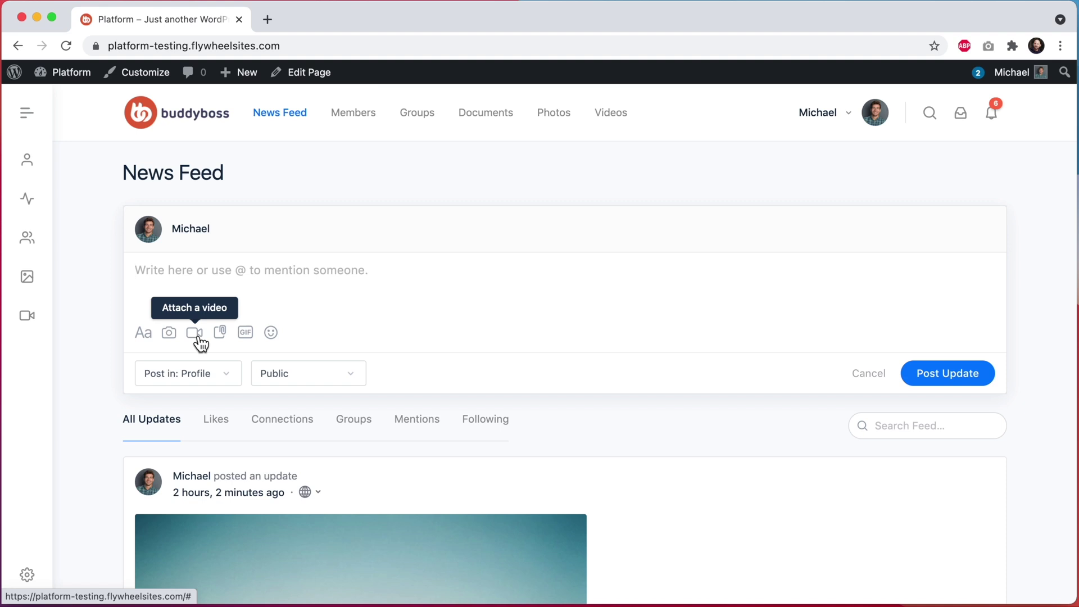
# Post a News Feed update with guitar.mp4 from Downloads attached
pyautogui.click(198, 340)
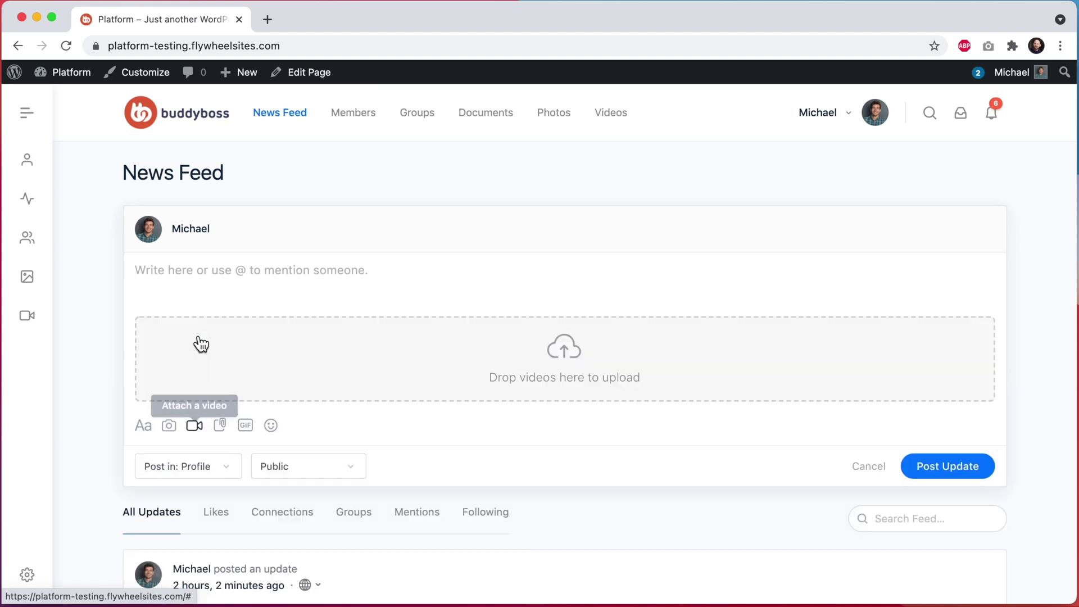
pyautogui.click(461, 354)
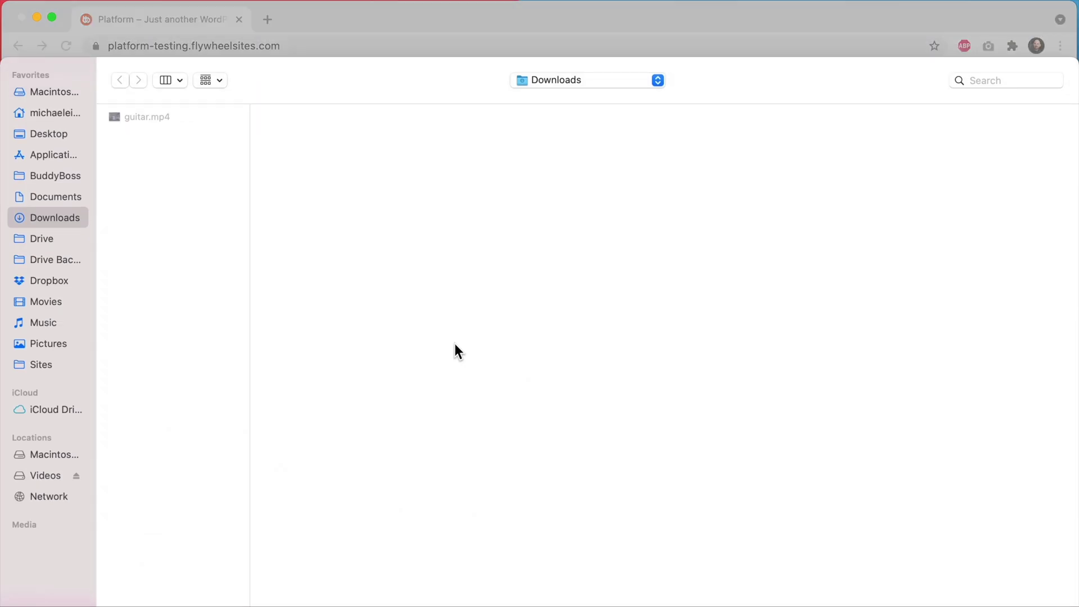
pyautogui.click(139, 118)
pyautogui.doubleClick(137, 117)
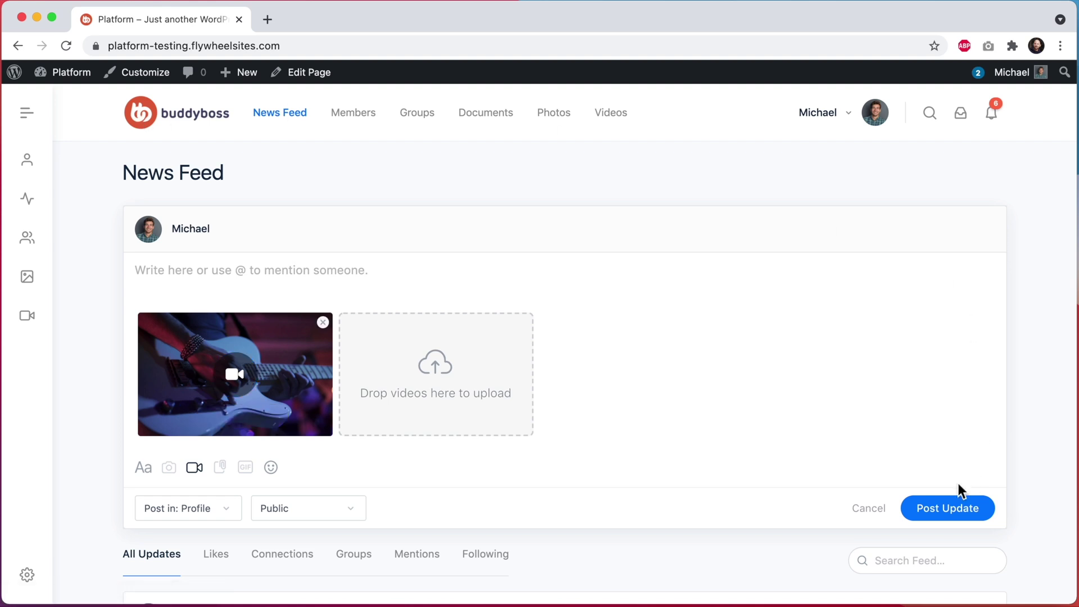
pyautogui.click(940, 511)
# Play and pause the posted guitar video, then bring up its Change Thumbnail dialog
pyautogui.scroll(-4, 935, 513)
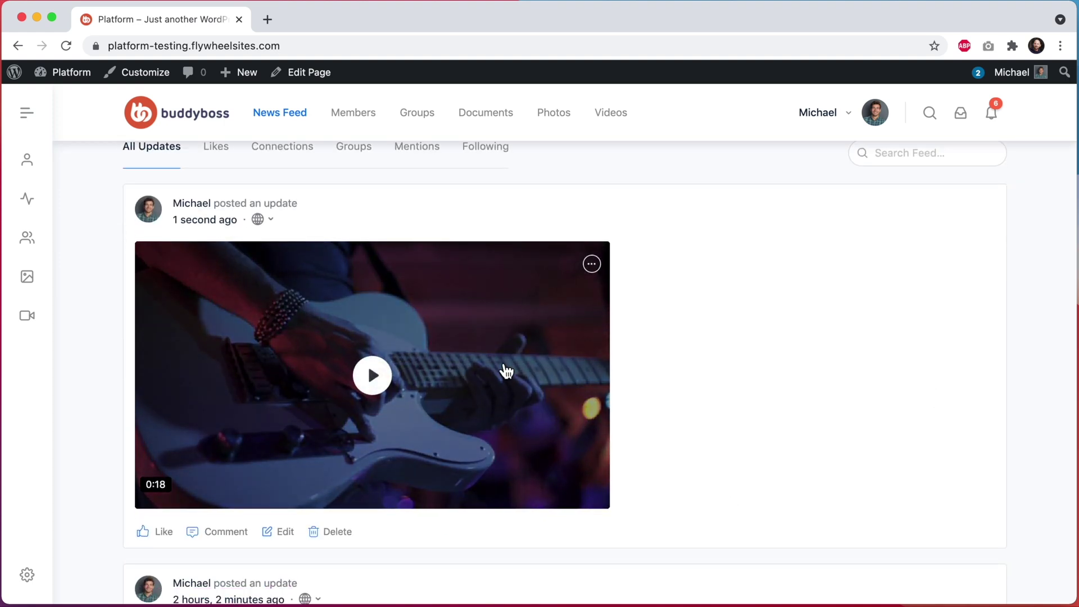
pyautogui.click(506, 371)
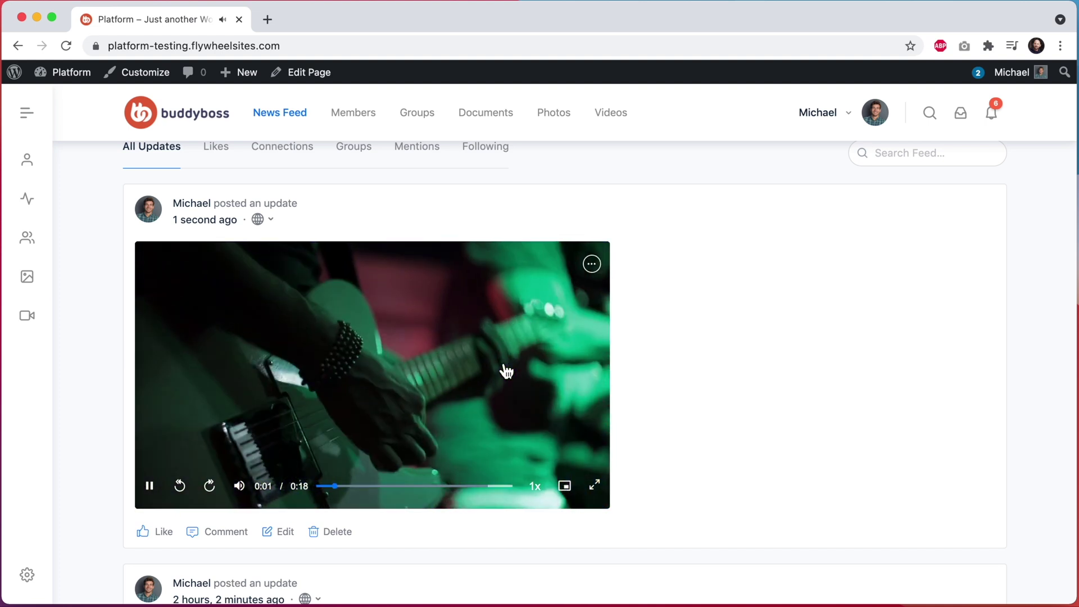
pyautogui.click(506, 371)
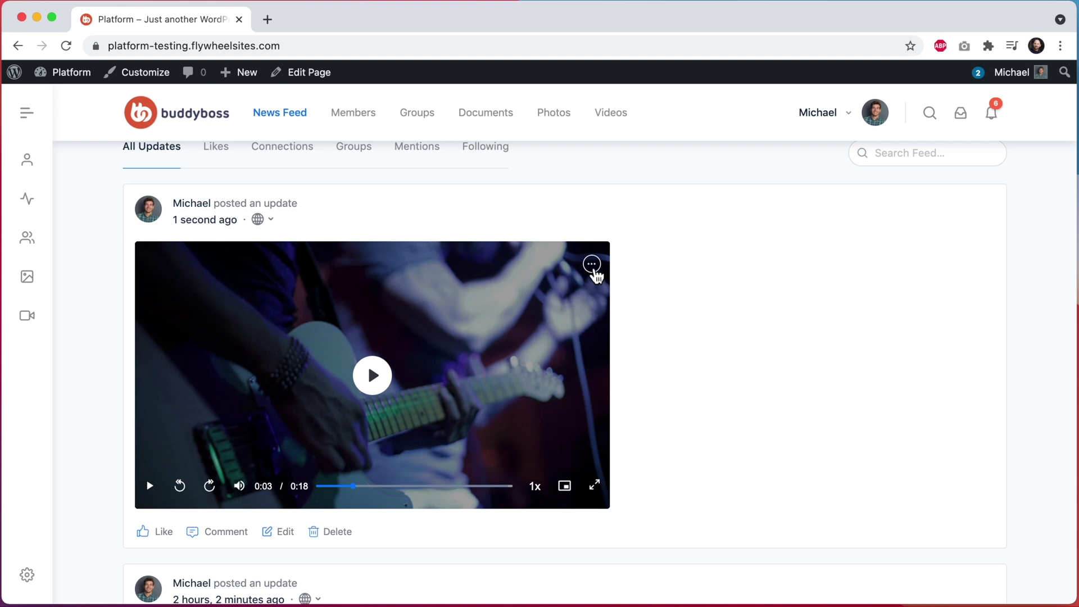
pyautogui.click(592, 265)
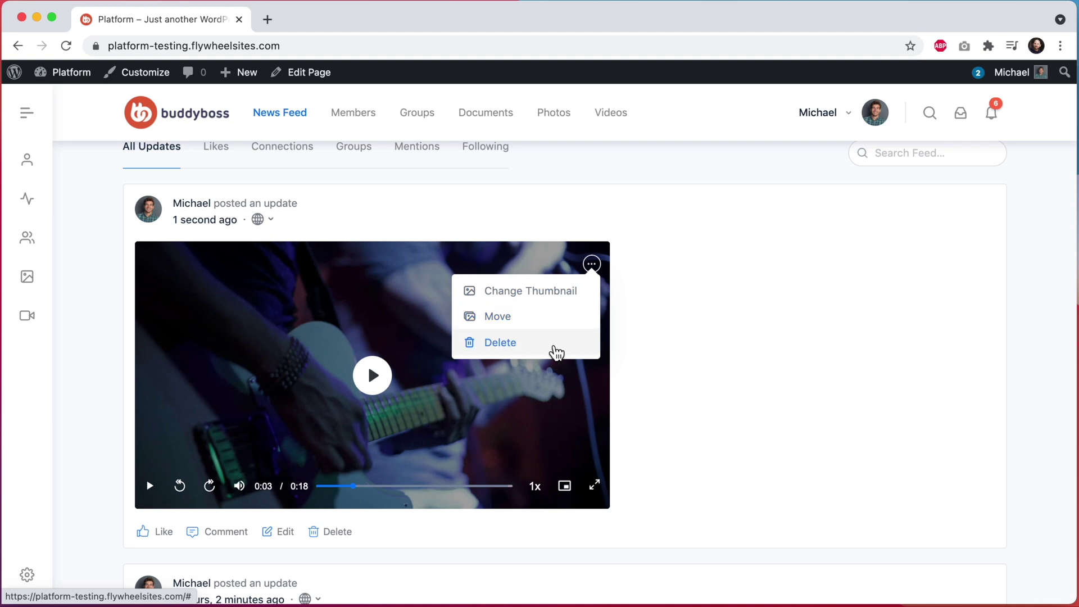
pyautogui.click(557, 298)
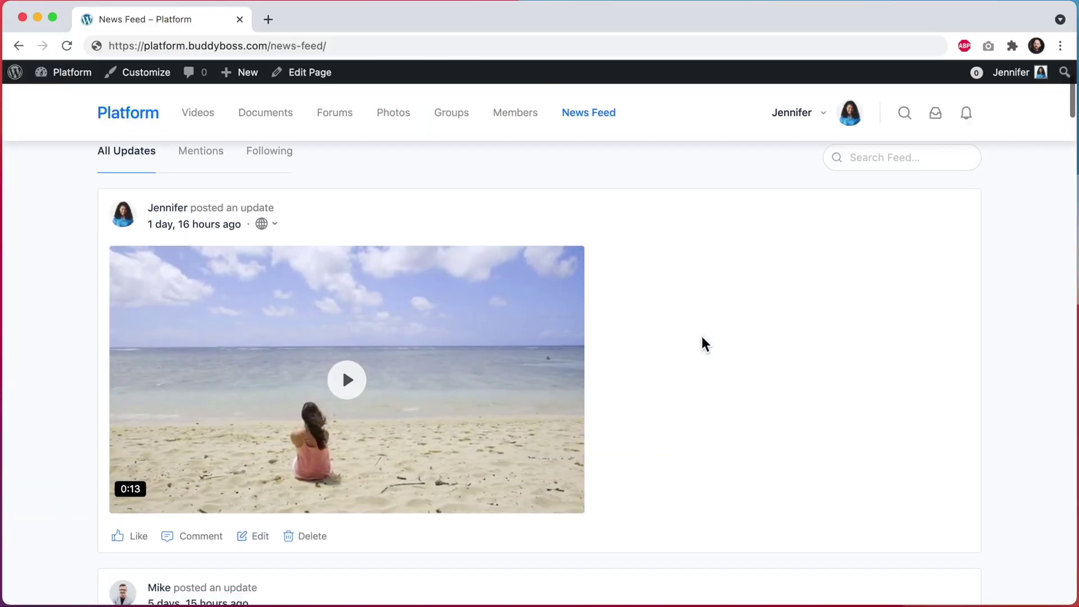
# Post 'Cool skateboarding video!' to the News Feed with skateboarding.mp4 attached
pyautogui.scroll(-8, 702, 338)
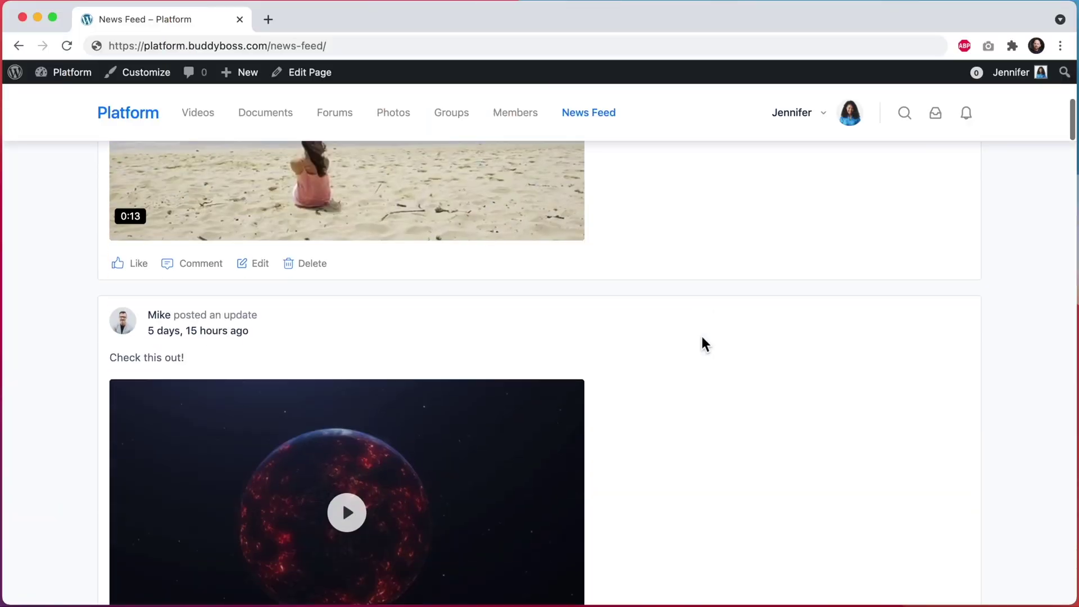
pyautogui.scroll(6, 701, 338)
pyautogui.scroll(5, 700, 334)
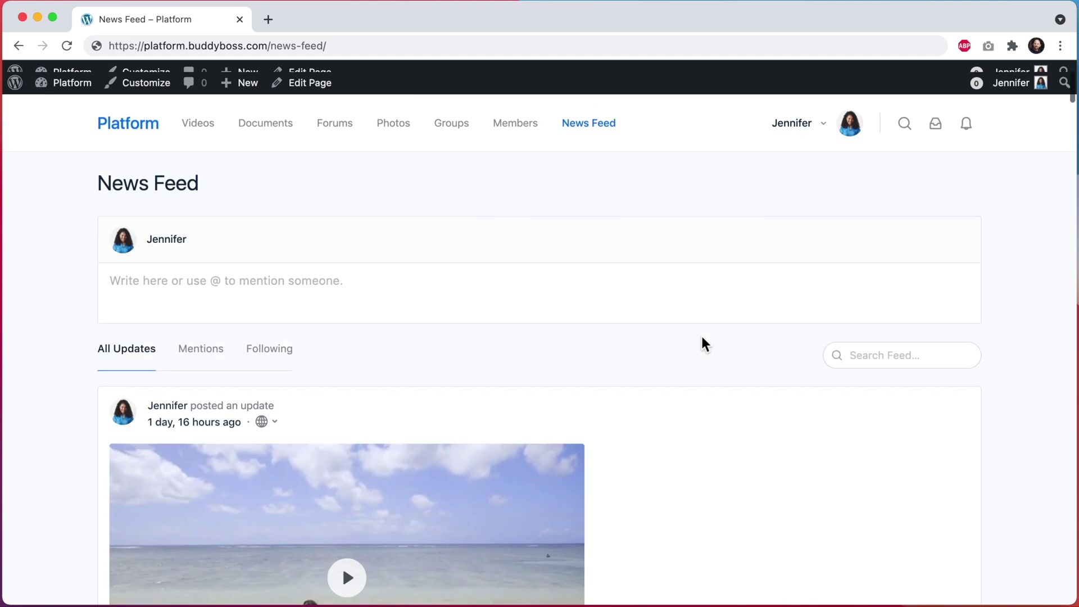
pyautogui.click(592, 287)
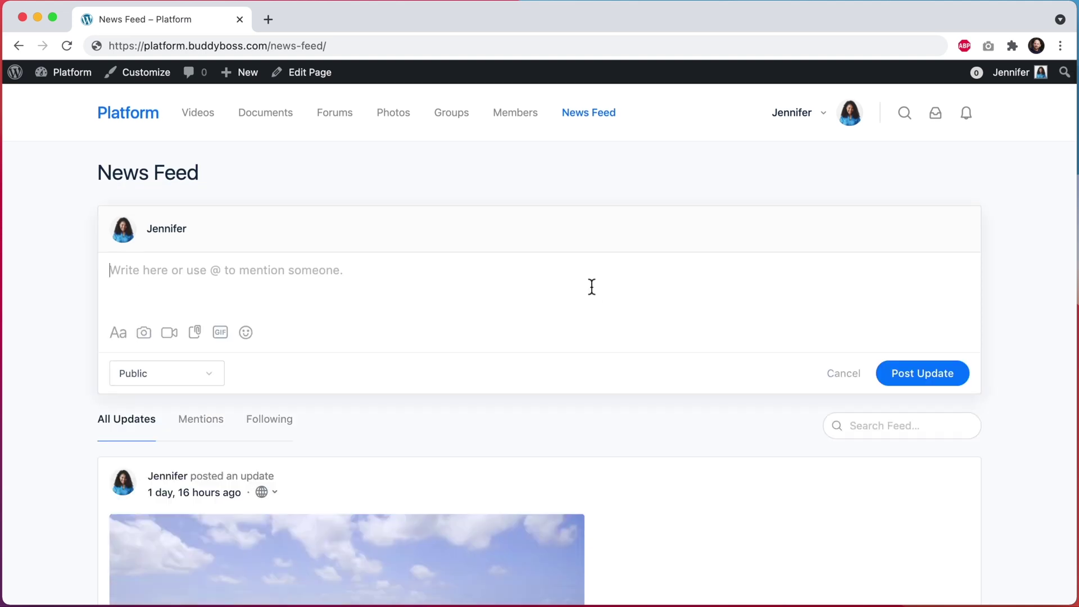
pyautogui.click(169, 334)
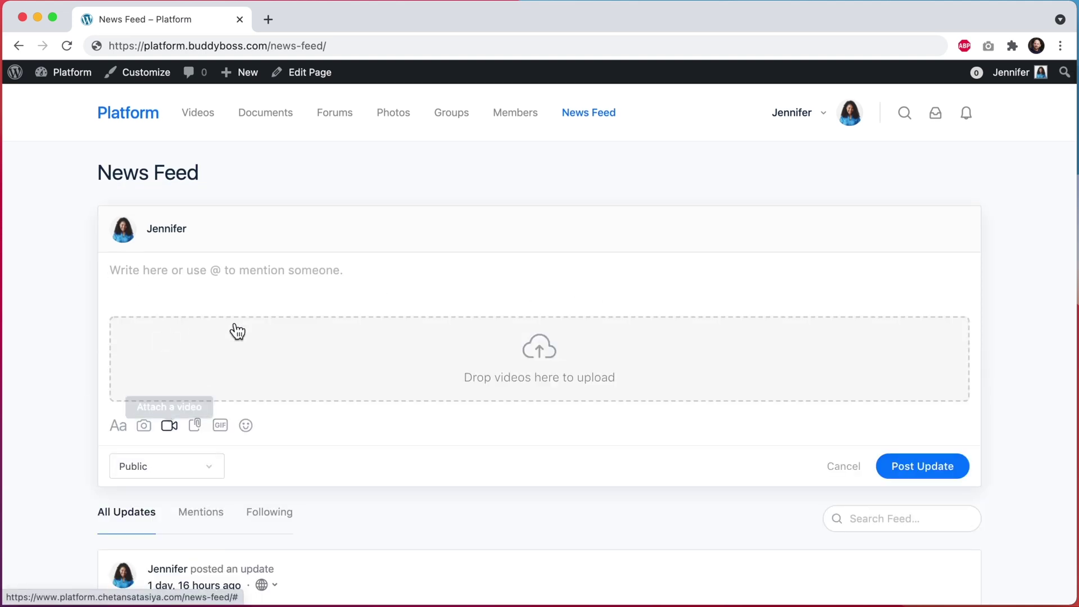
pyautogui.click(441, 371)
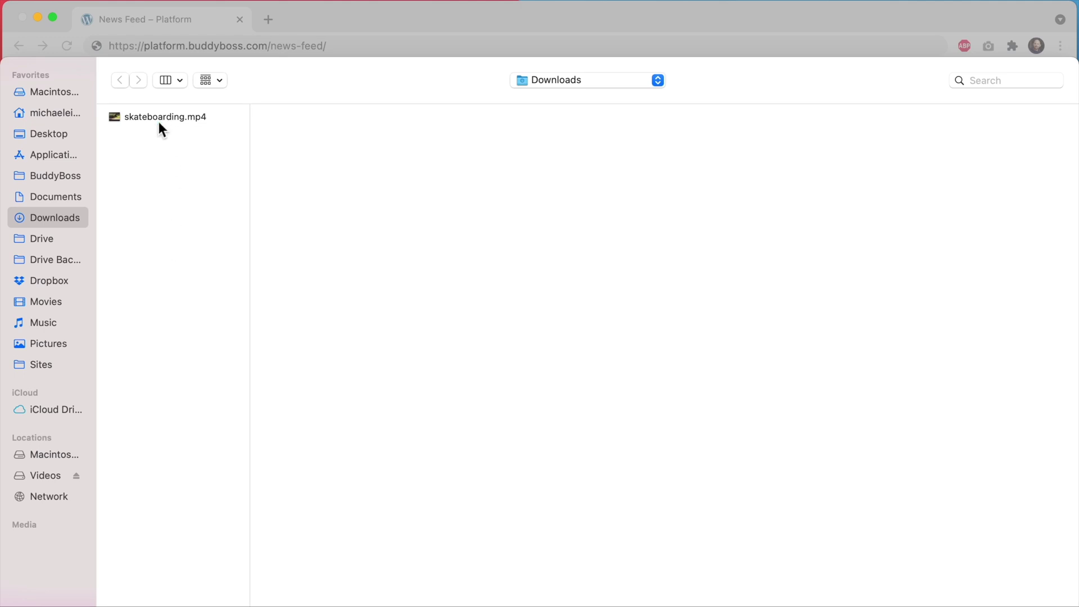
pyautogui.doubleClick(159, 118)
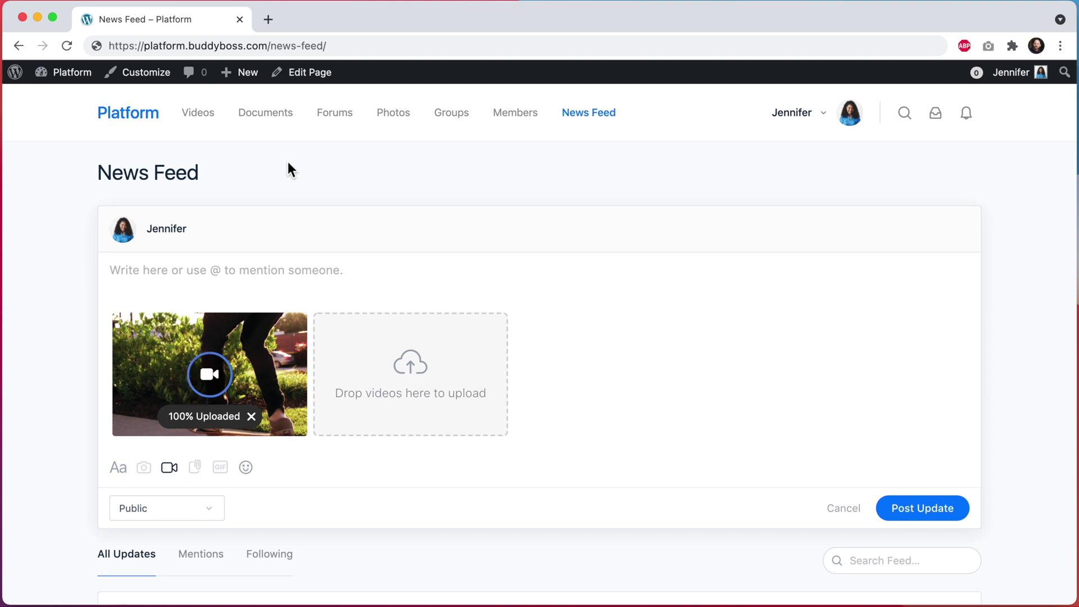
pyautogui.click(275, 269)
pyautogui.write('Cool')
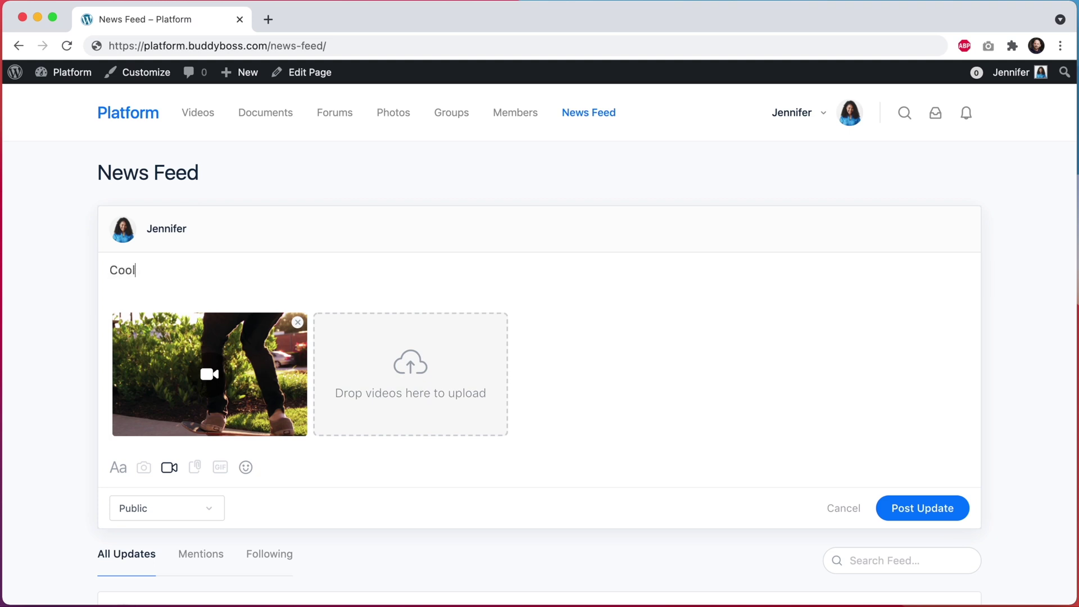
pyautogui.write(' skateboarding video!')
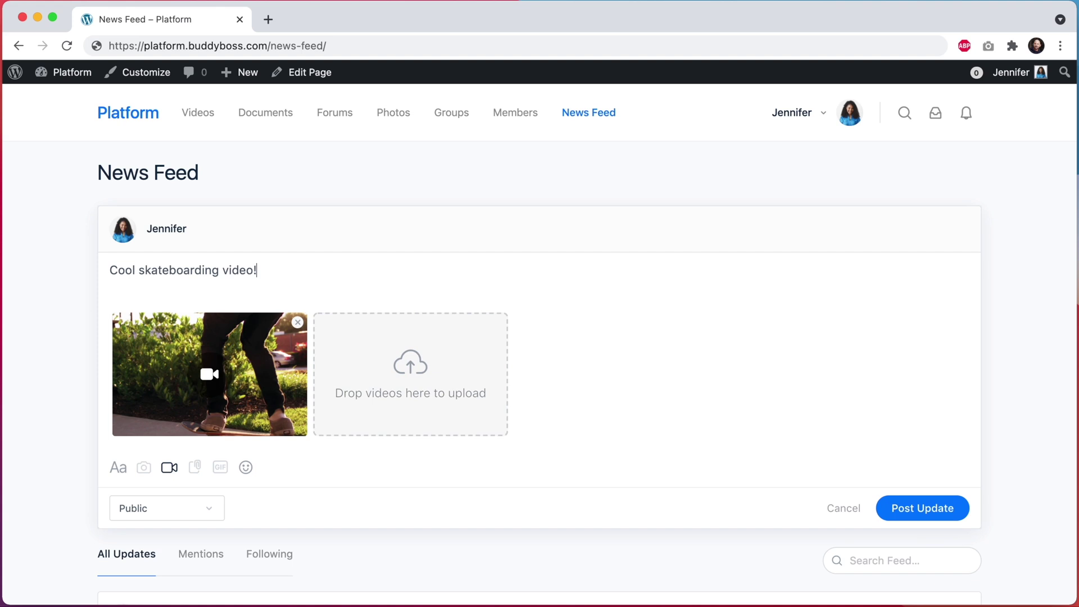
pyautogui.click(921, 509)
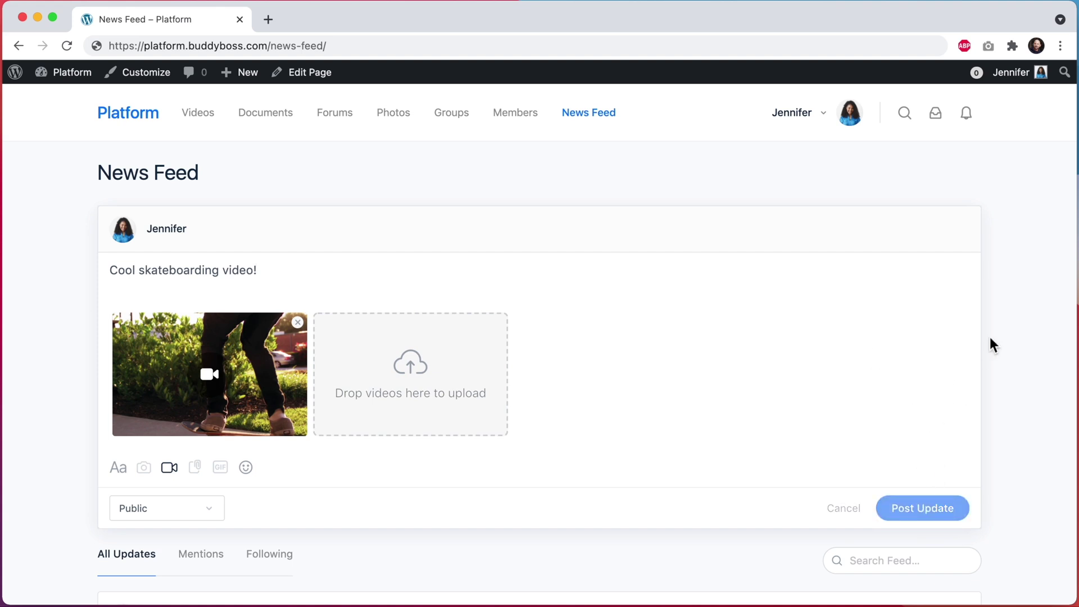
pyautogui.scroll(-4, 989, 337)
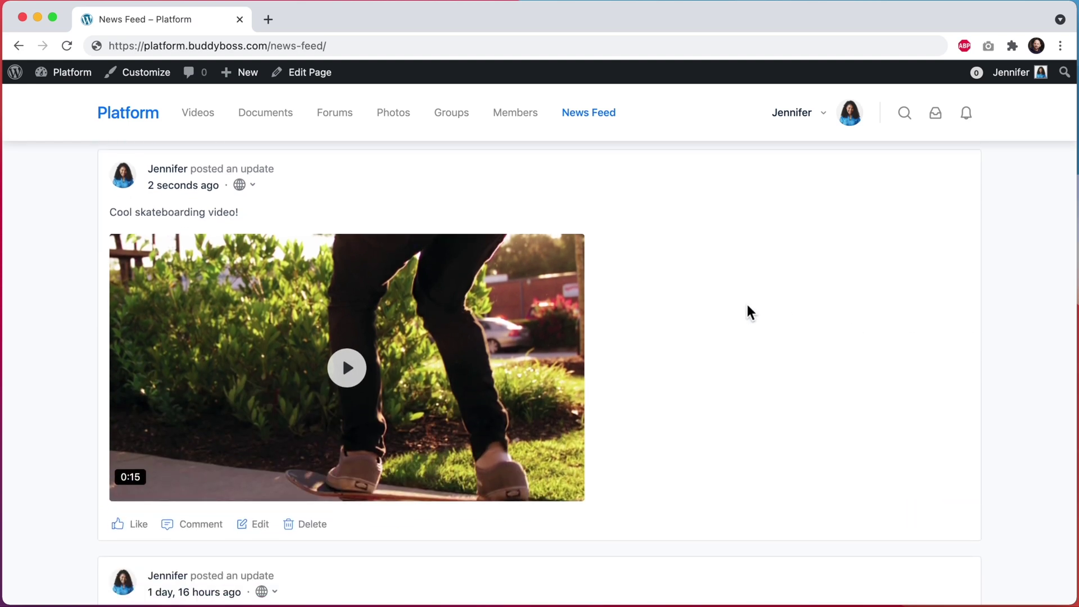
# Change the skateboarding video's thumbnail to the second auto-generated frame
pyautogui.click(566, 257)
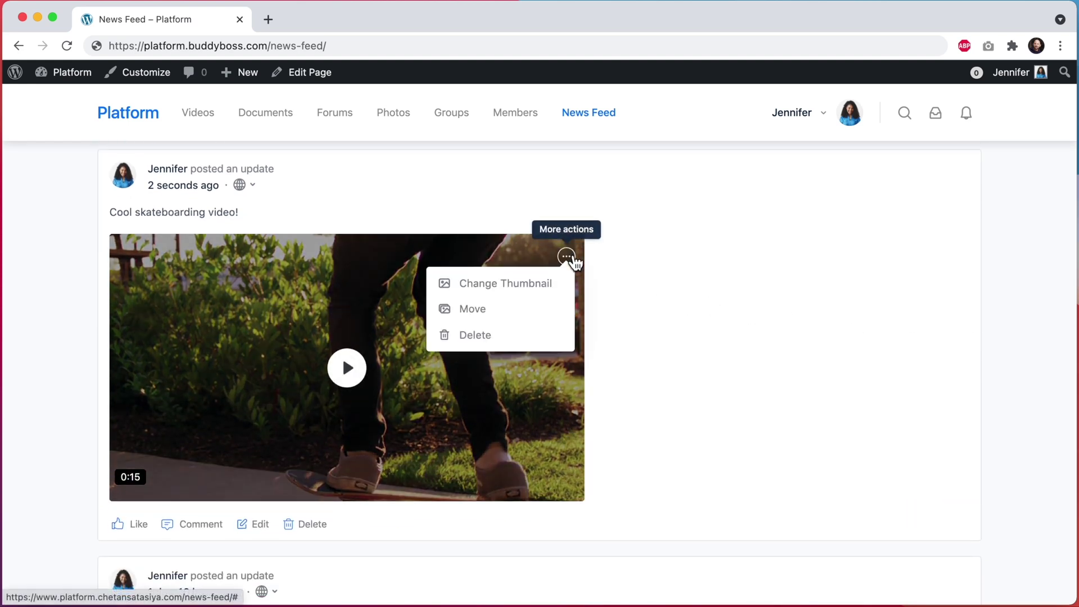
pyautogui.click(531, 286)
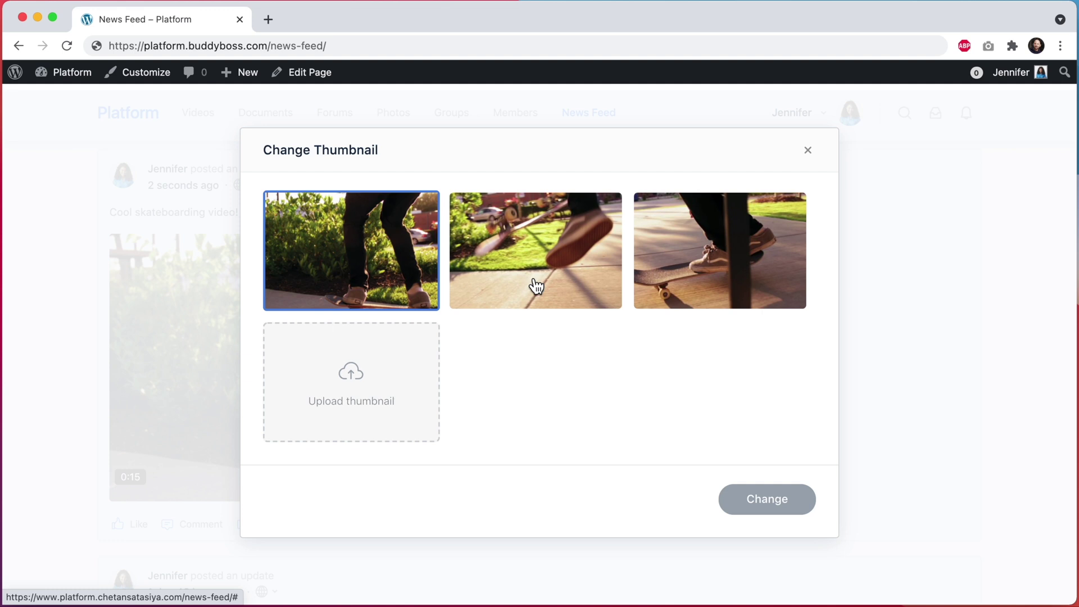
pyautogui.click(560, 277)
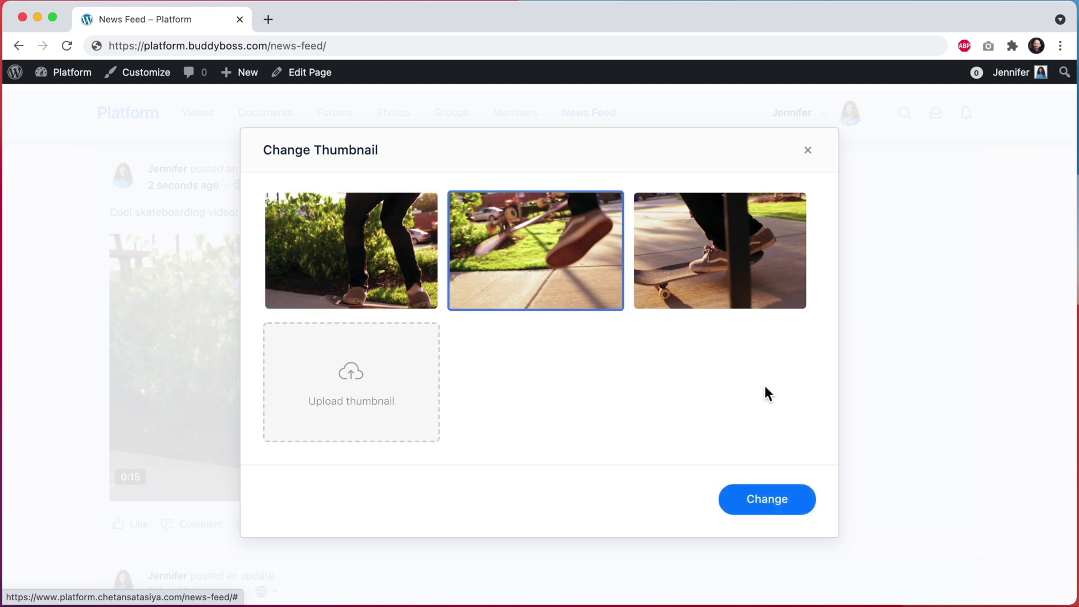
pyautogui.click(774, 505)
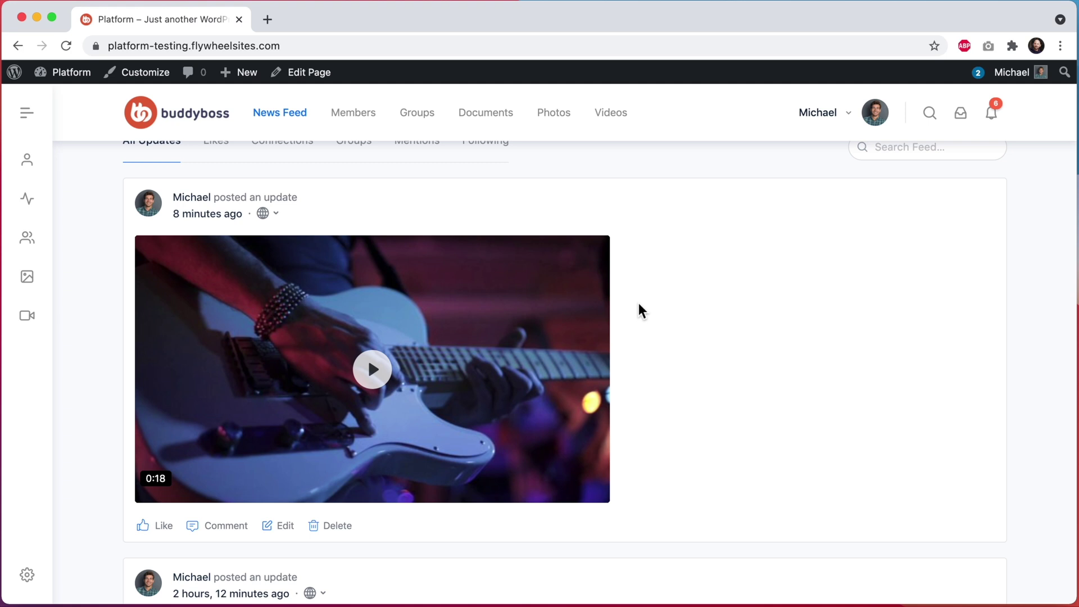
# Show the guitar video's actions menu with Change Thumbnail, Move and Delete
pyautogui.click(591, 258)
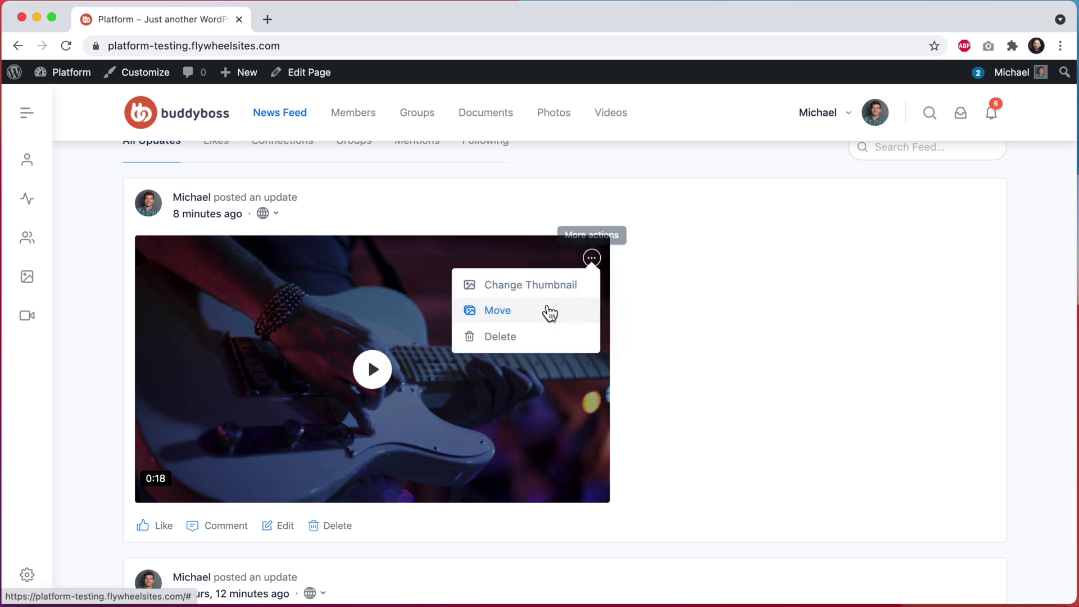
# Move the guitar video into the Vacation album
pyautogui.click(548, 313)
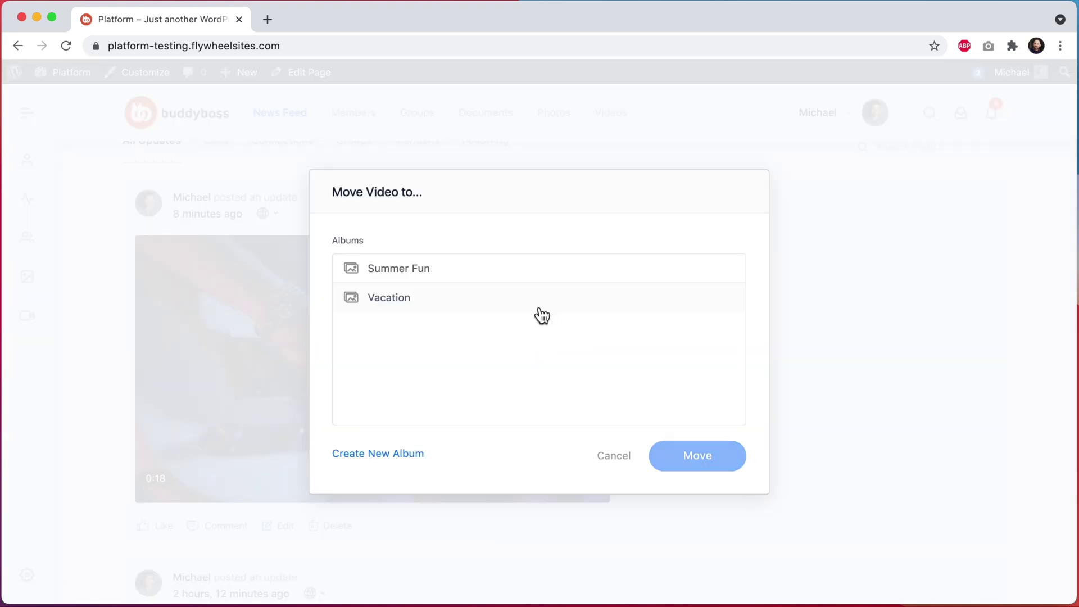
pyautogui.click(431, 311)
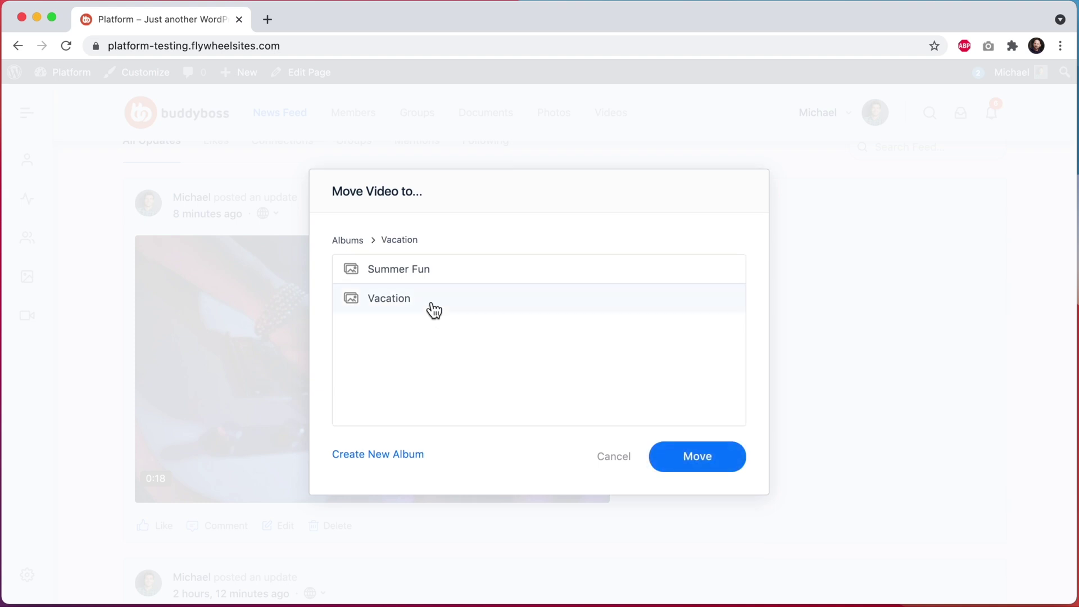
pyautogui.click(703, 457)
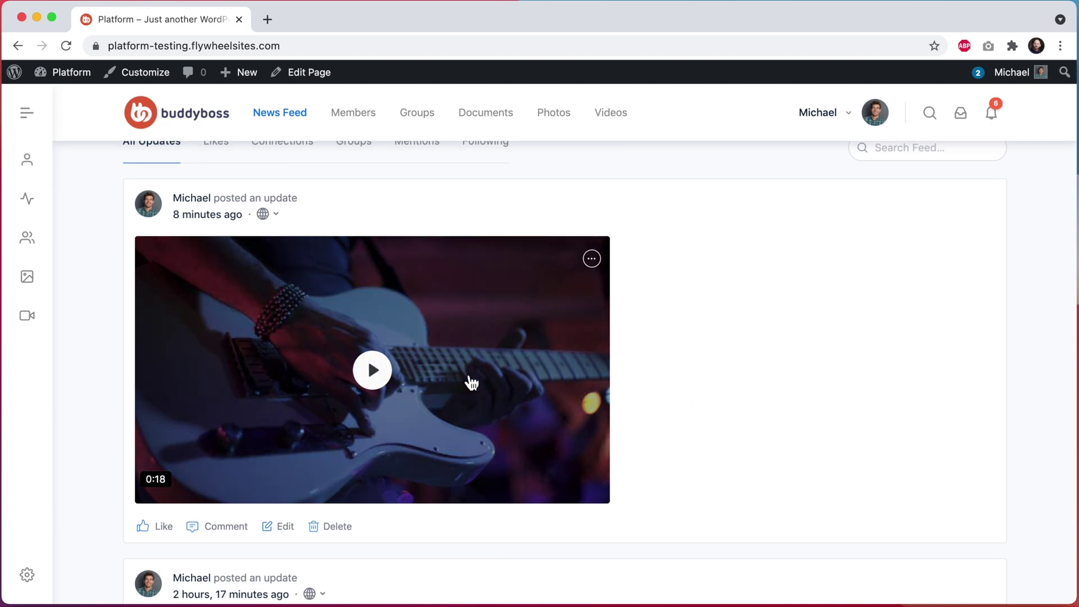
# Play and pause the guitar video, then watch it in the enlarged viewer
pyautogui.click(471, 382)
pyautogui.click(491, 373)
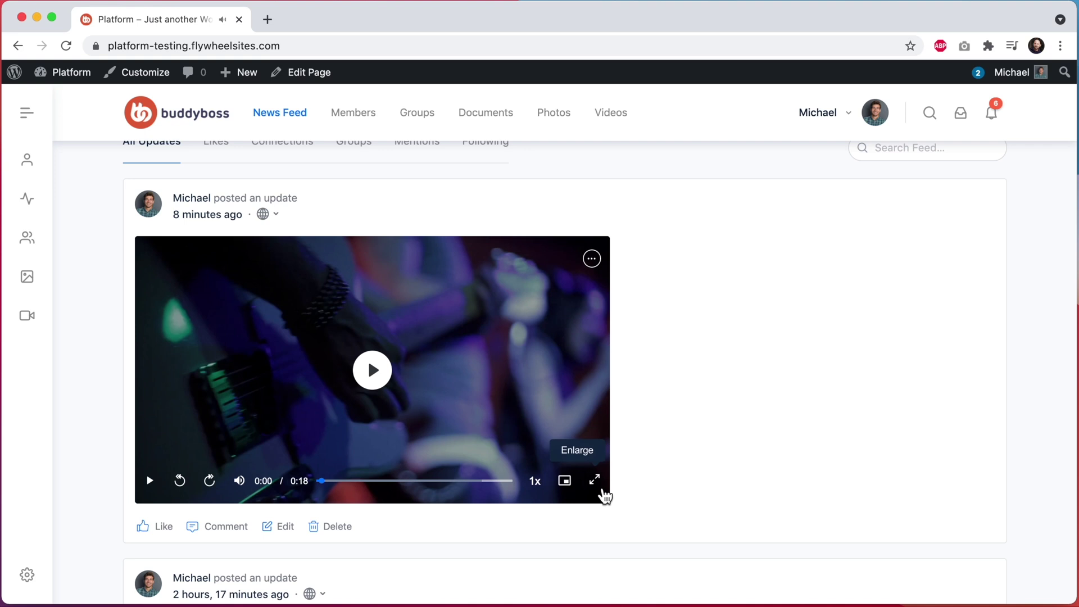
pyautogui.click(594, 480)
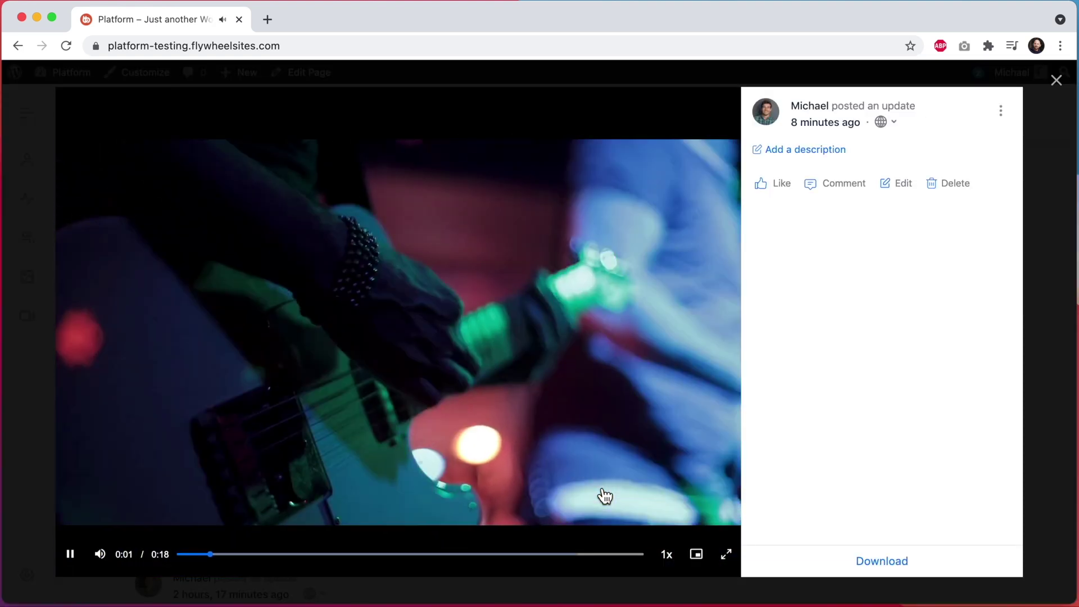
pyautogui.click(605, 496)
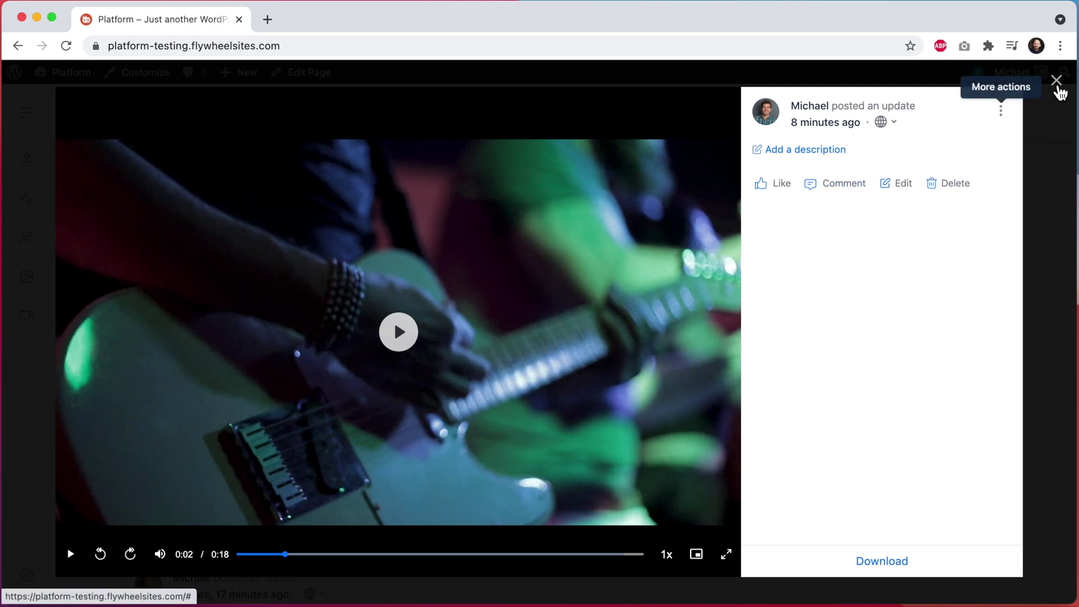
pyautogui.click(1056, 81)
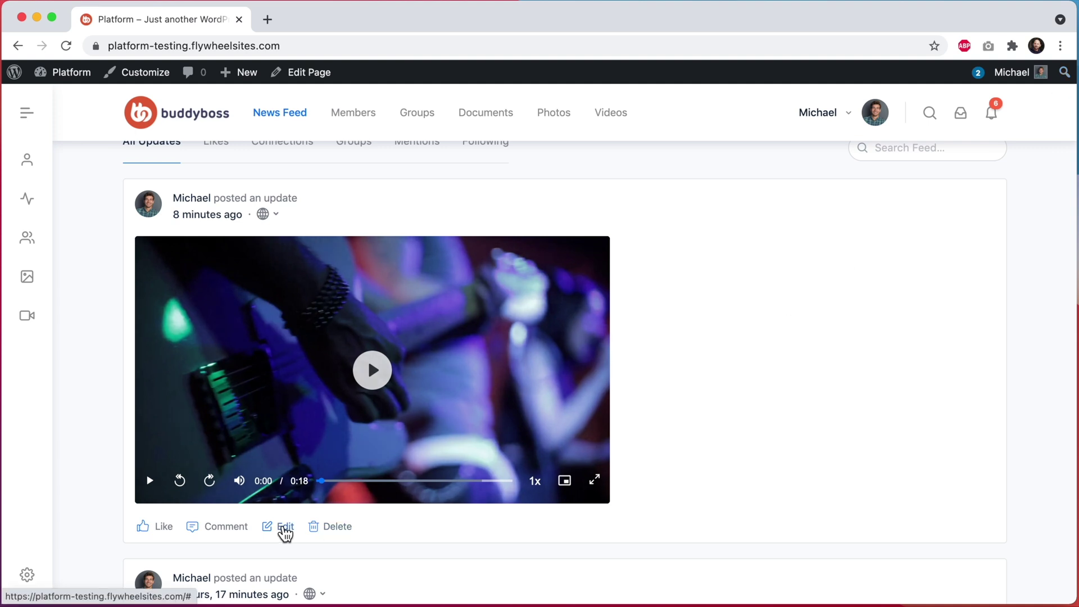
pyautogui.click(284, 528)
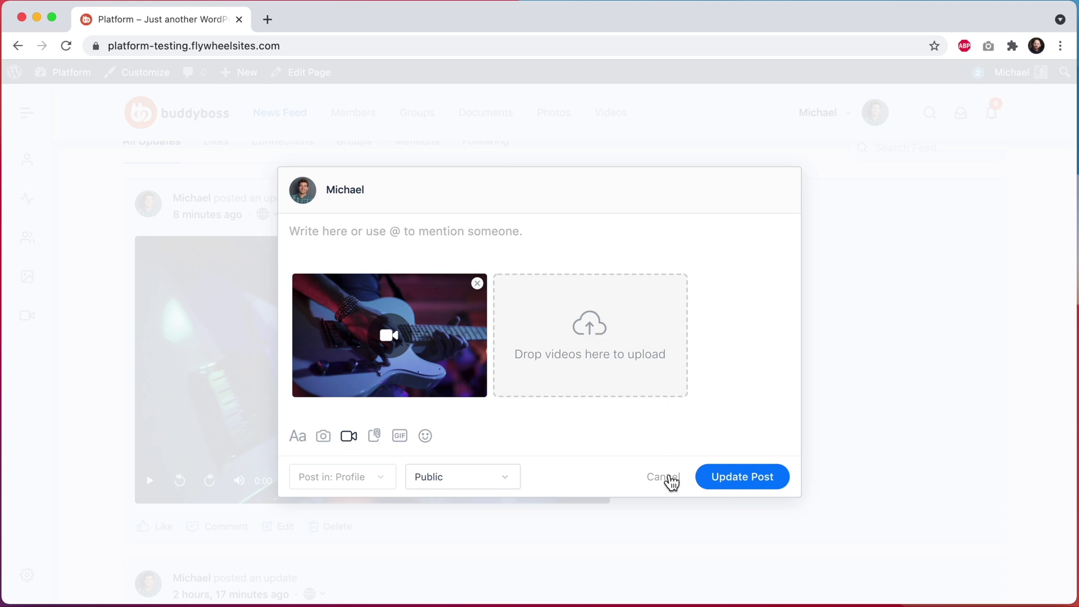
pyautogui.click(665, 481)
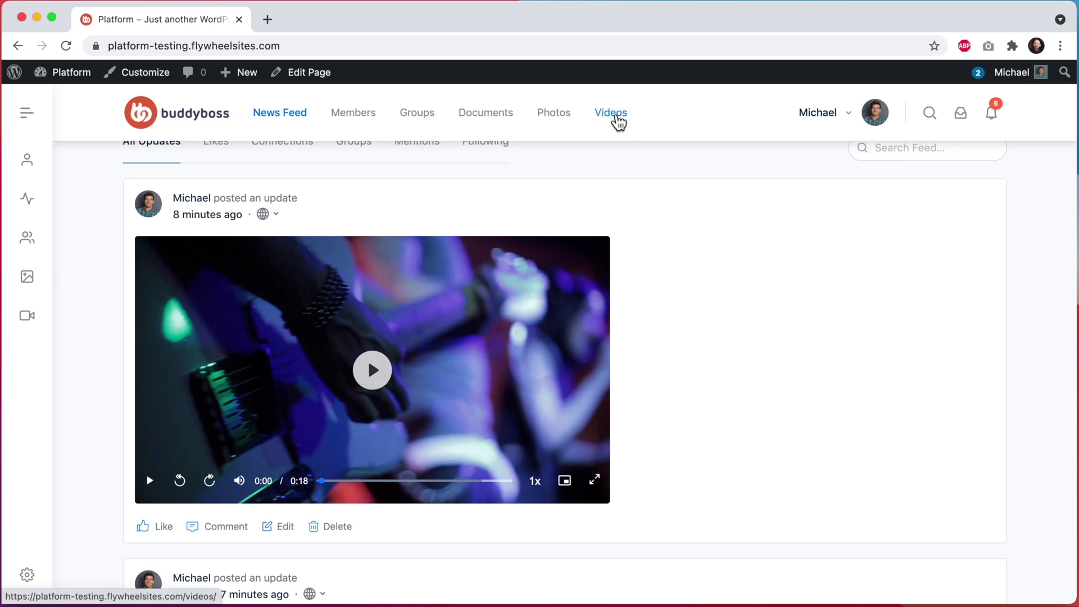
pyautogui.click(619, 123)
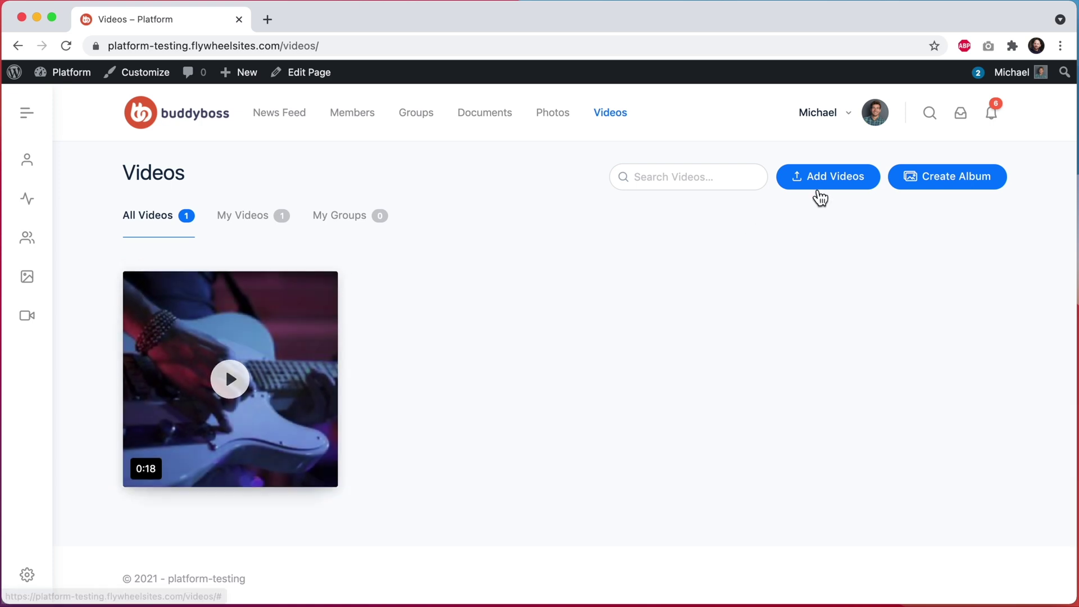
# Upload all four mp4 clips from Downloads, including beachfront.mp4, with the description 'Amazing road trip!'
pyautogui.click(823, 184)
pyautogui.click(632, 353)
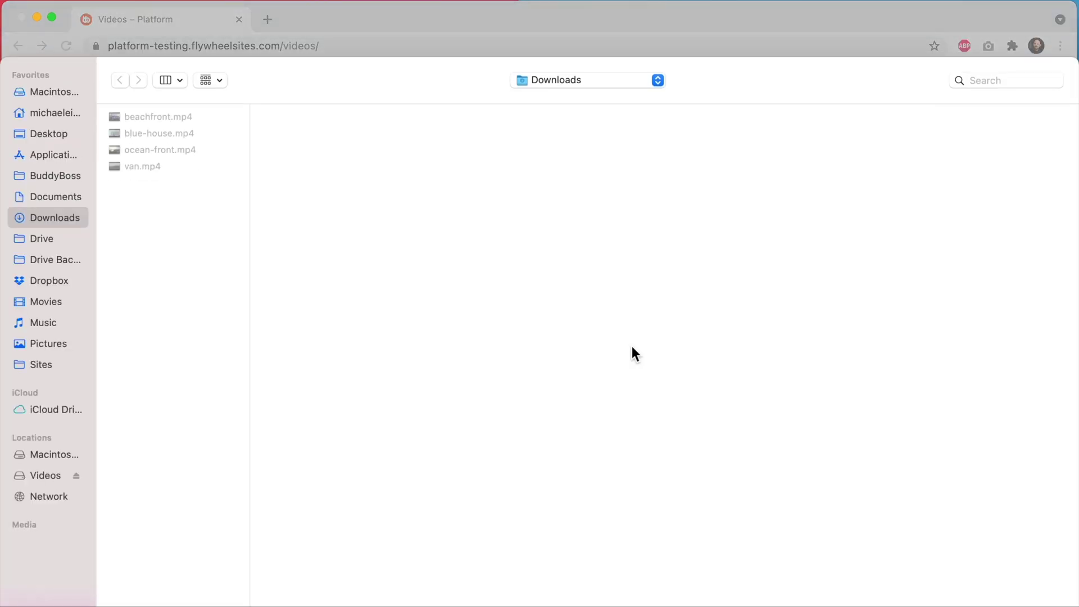
pyautogui.click(210, 119)
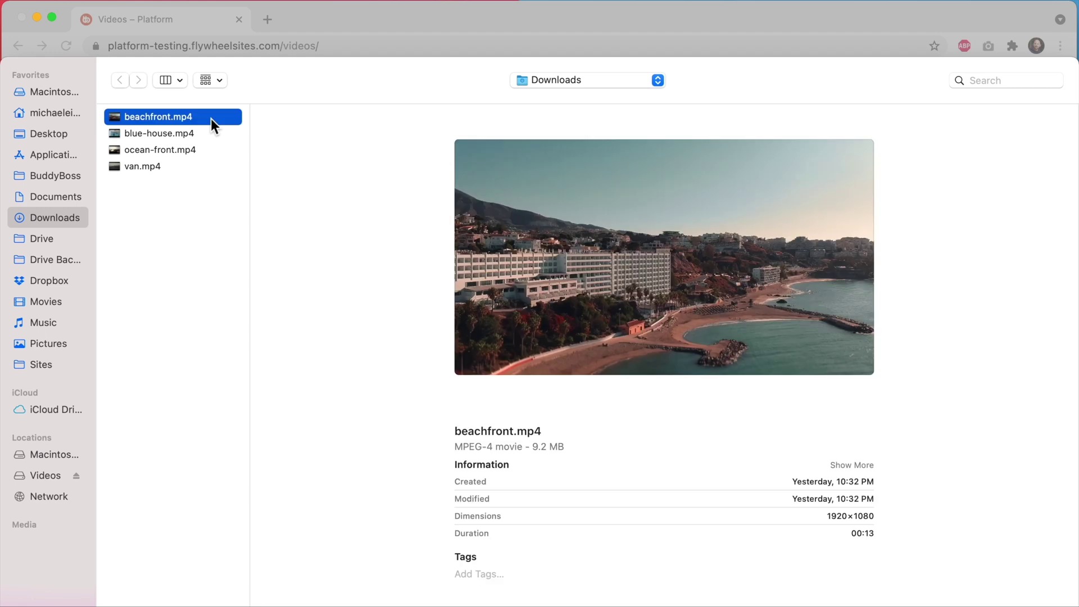
pyautogui.press('super+a')
pyautogui.press('Return')
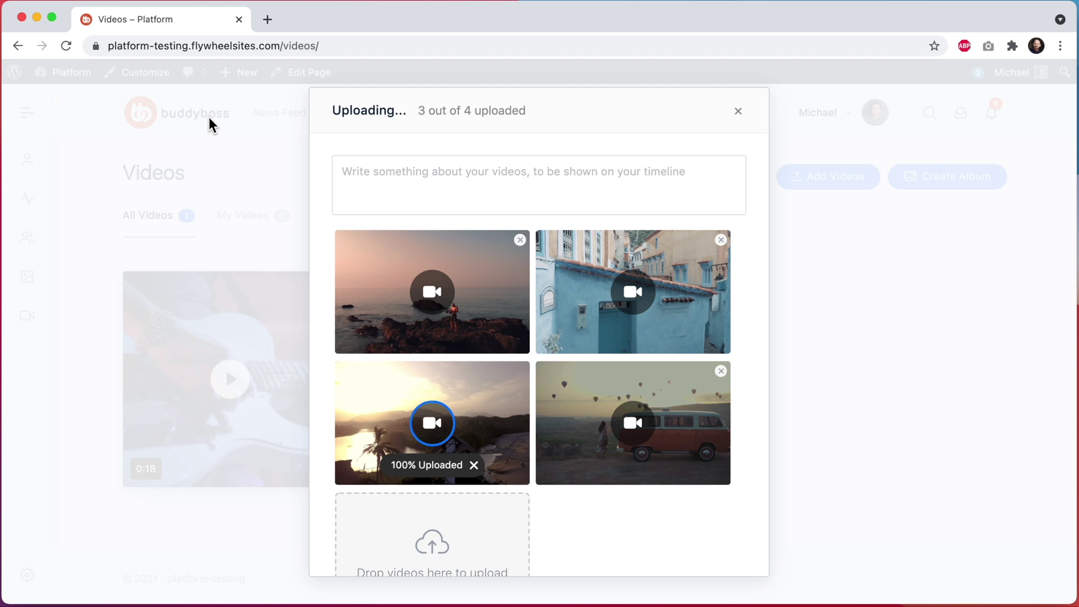
pyautogui.click(450, 169)
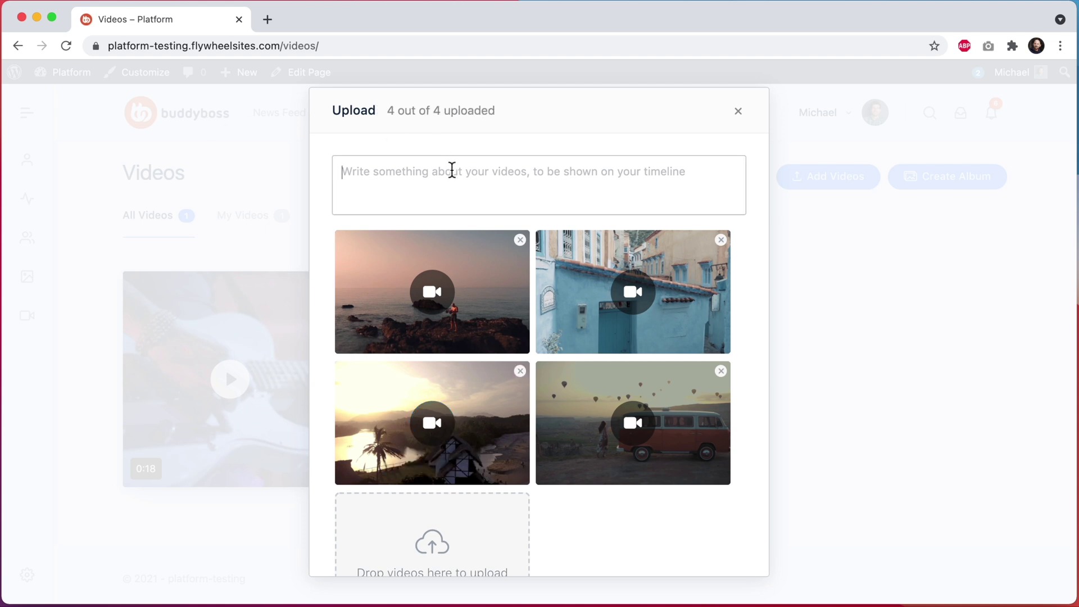
pyautogui.write('Amazing r')
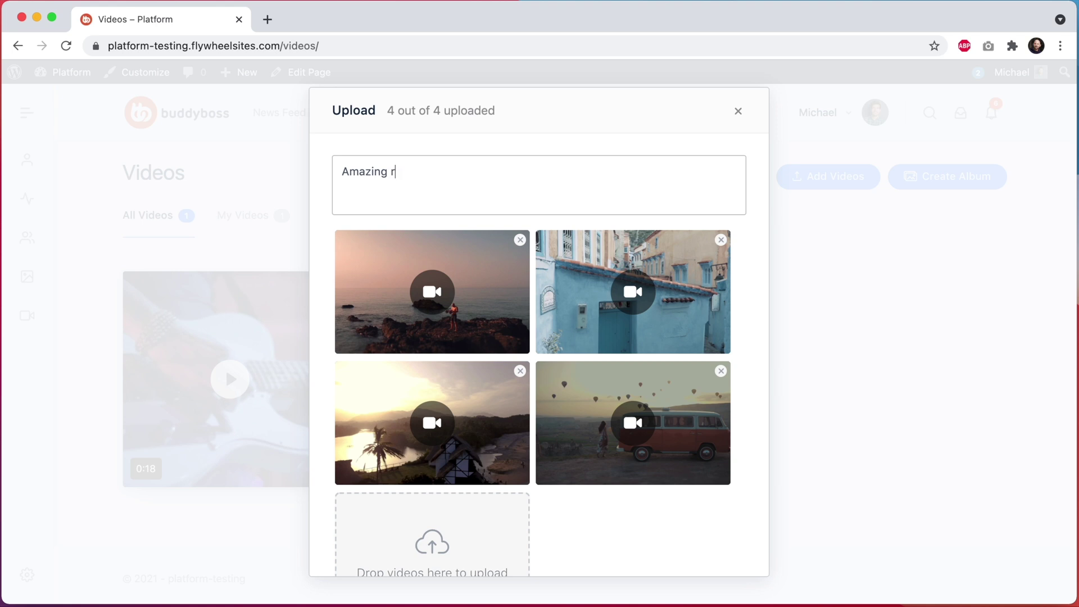
pyautogui.write('oad trip!')
pyautogui.scroll(-3, 609, 393)
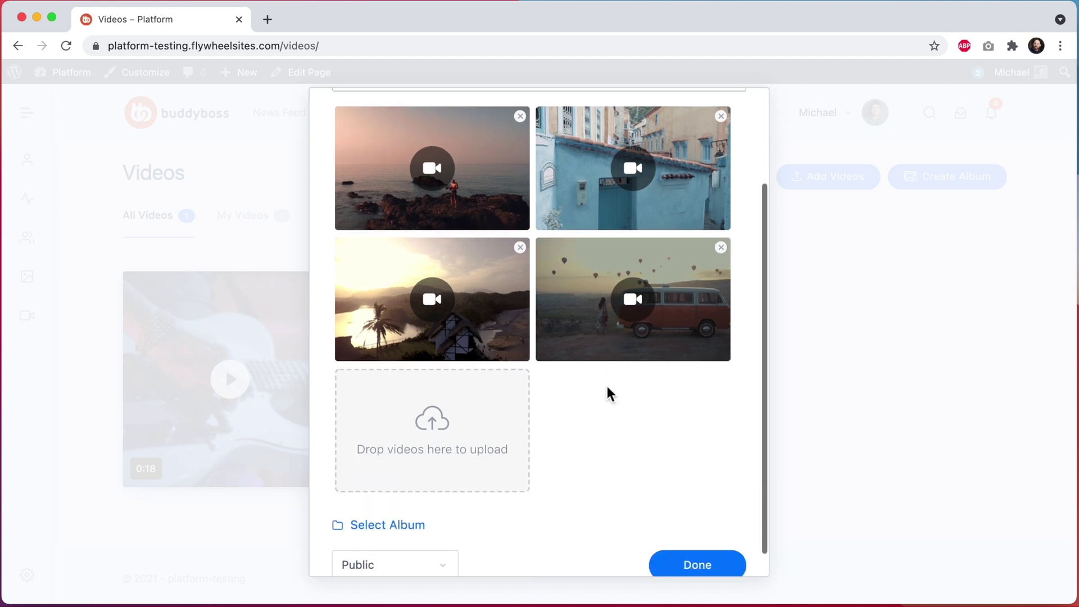
pyautogui.scroll(-1, 661, 484)
pyautogui.click(687, 540)
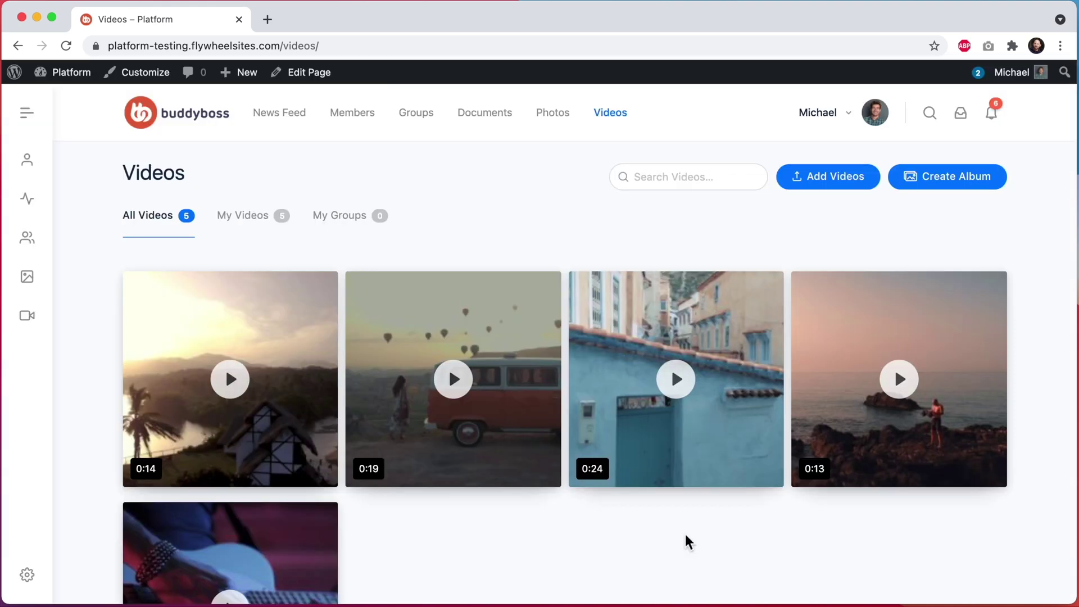
# Open and dismiss the van video's actions menu, then return to the News Feed
pyautogui.click(542, 297)
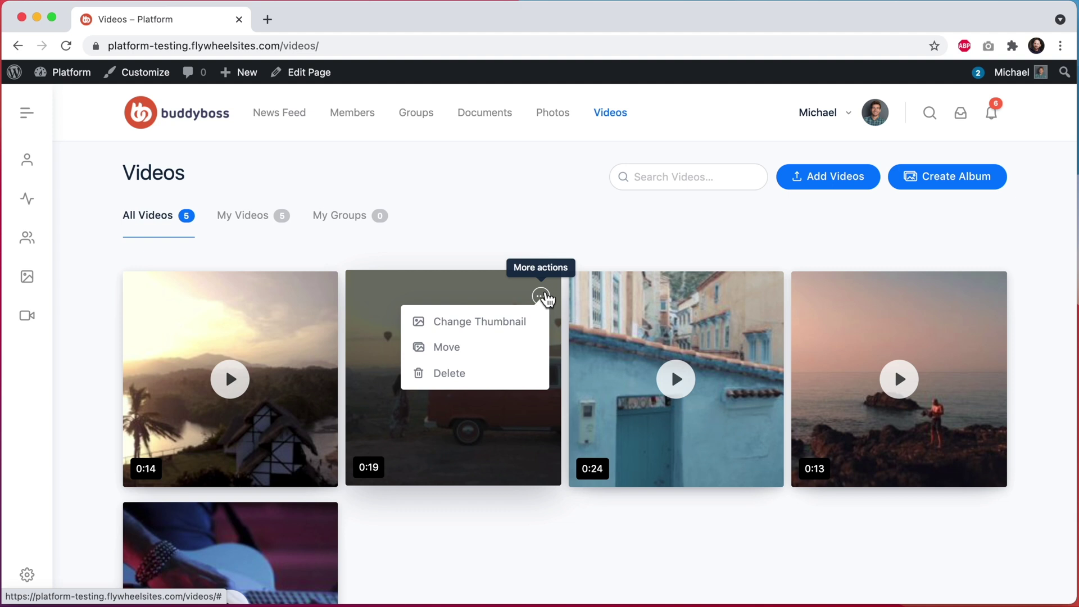
pyautogui.click(541, 296)
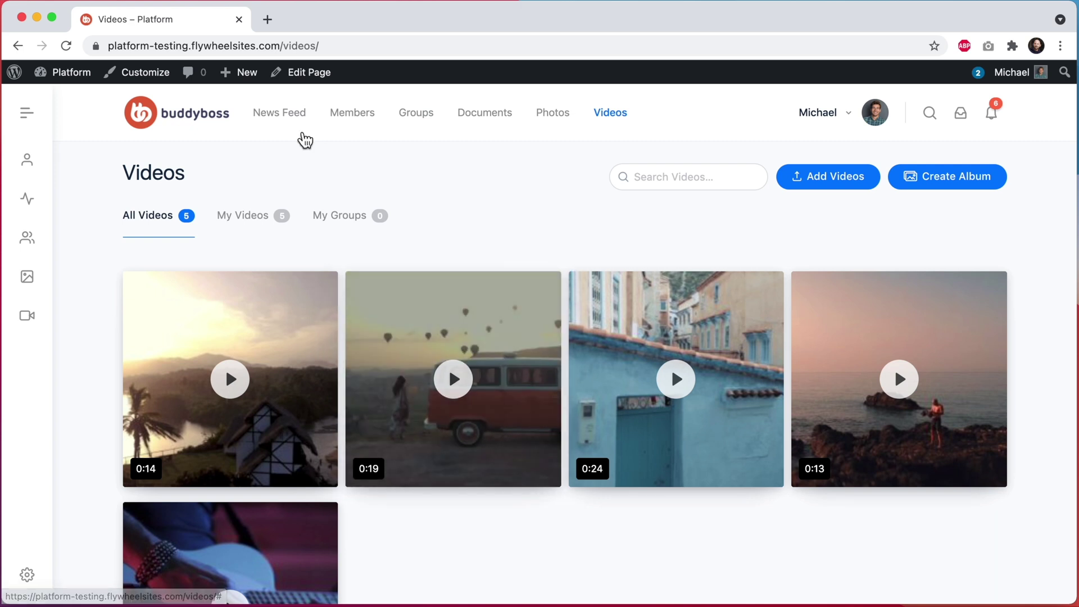
pyautogui.click(292, 122)
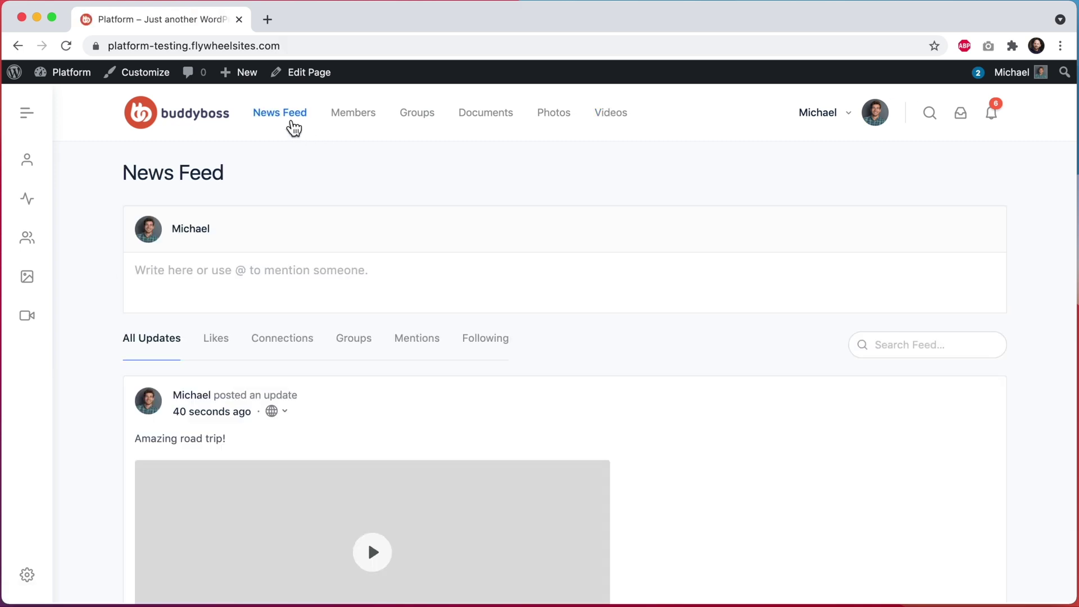
# Scroll to the 'Amazing road trip!' post and view its blue house video
pyautogui.scroll(-3, 296, 128)
pyautogui.scroll(-3, 296, 129)
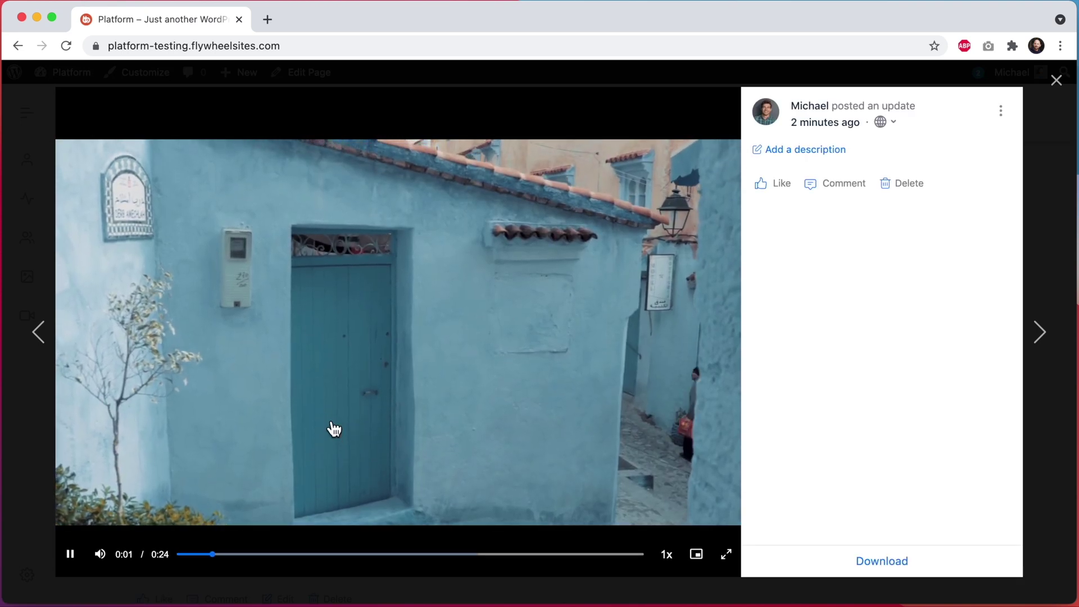
pyautogui.click(1056, 81)
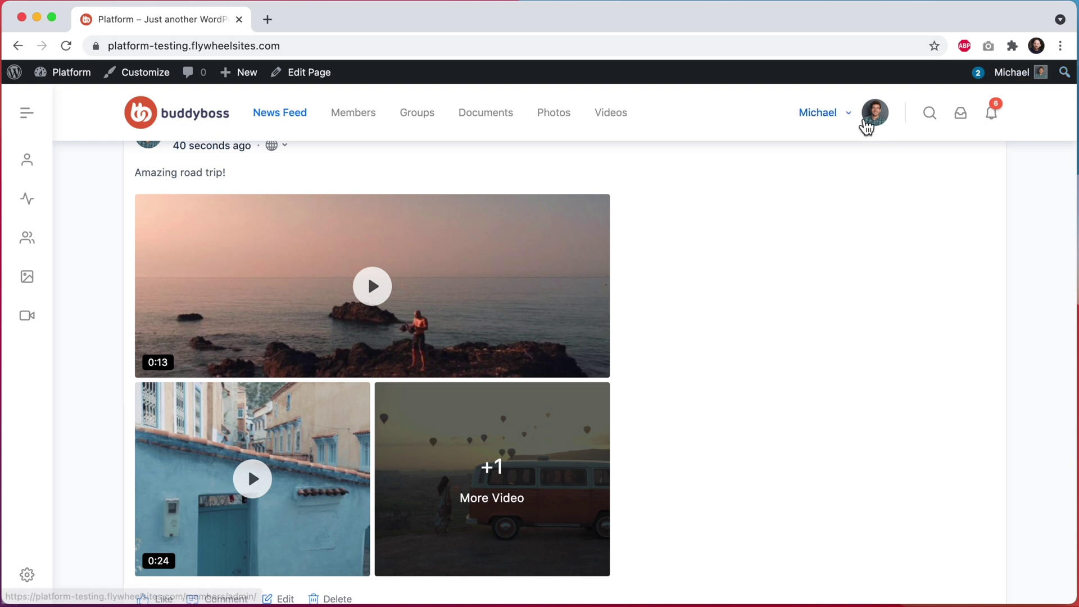
pyautogui.moveTo(866, 126)
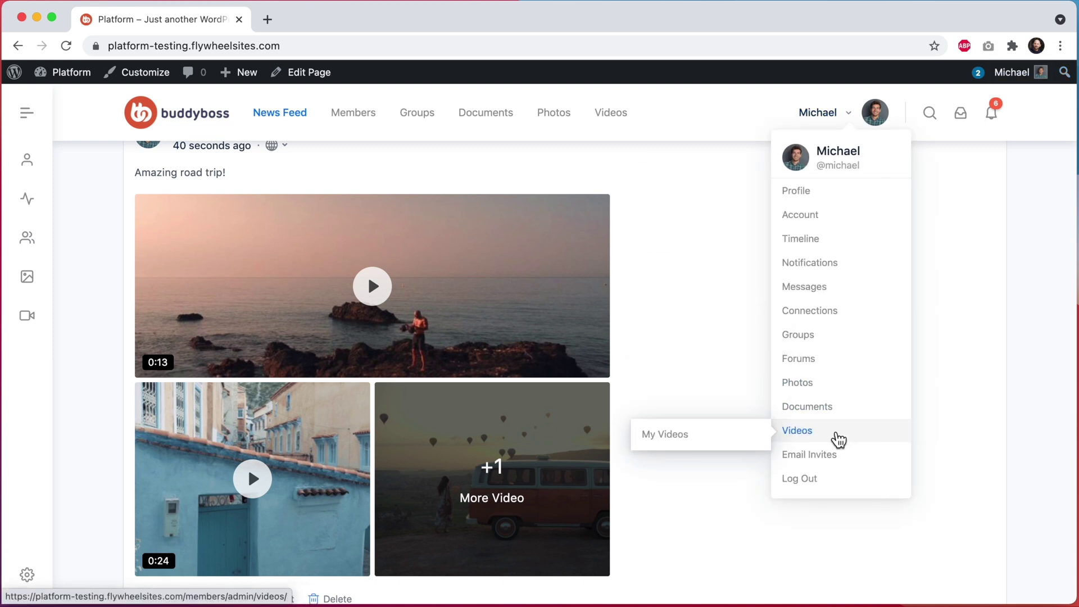
# Browse the videos on your own profile
pyautogui.click(837, 439)
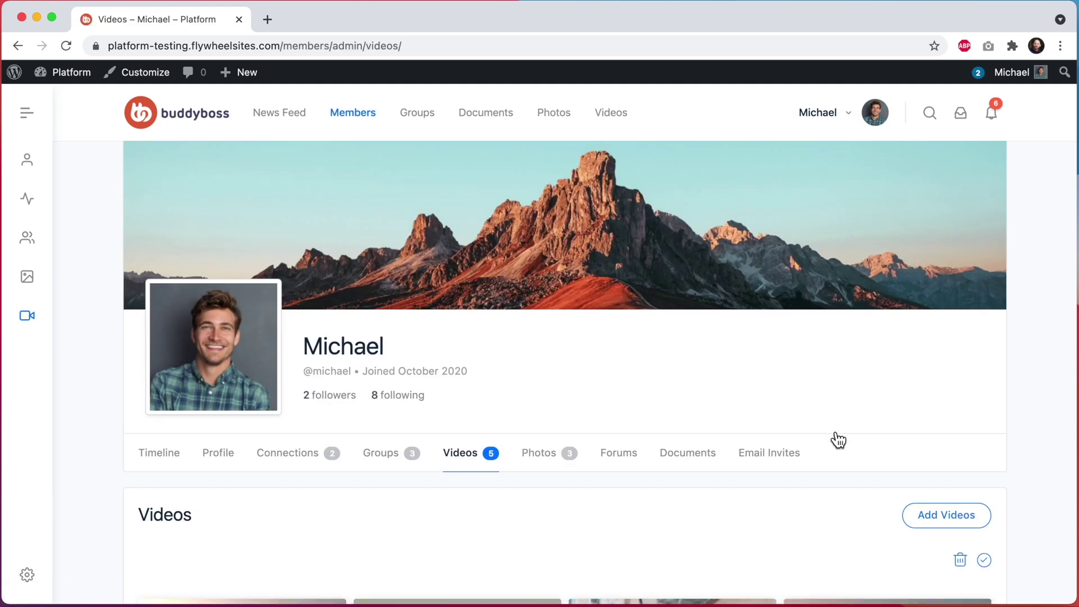
pyautogui.scroll(-7, 837, 439)
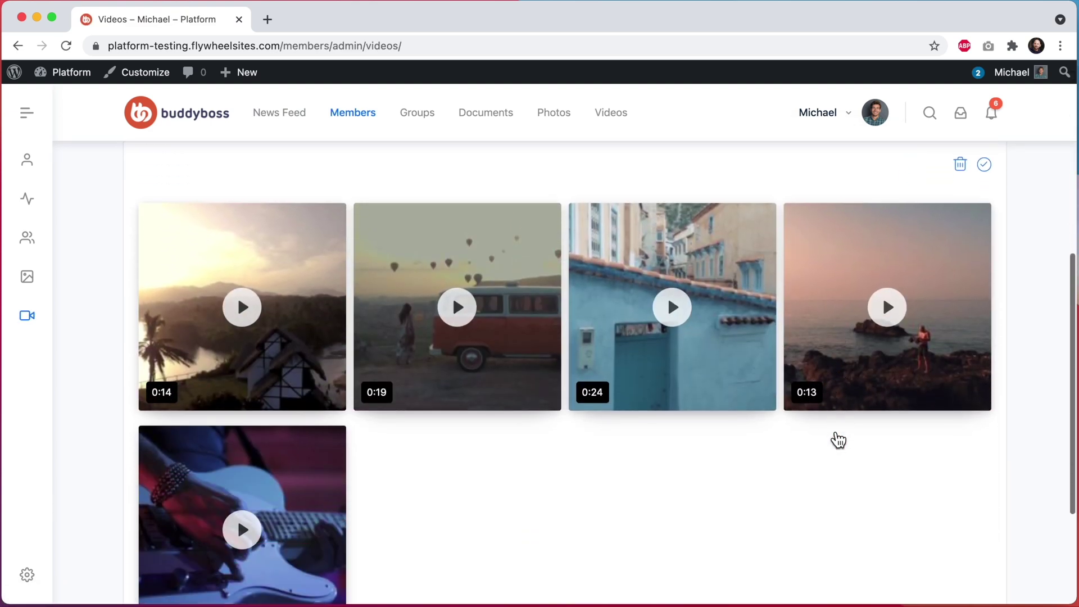
pyautogui.scroll(-1, 839, 440)
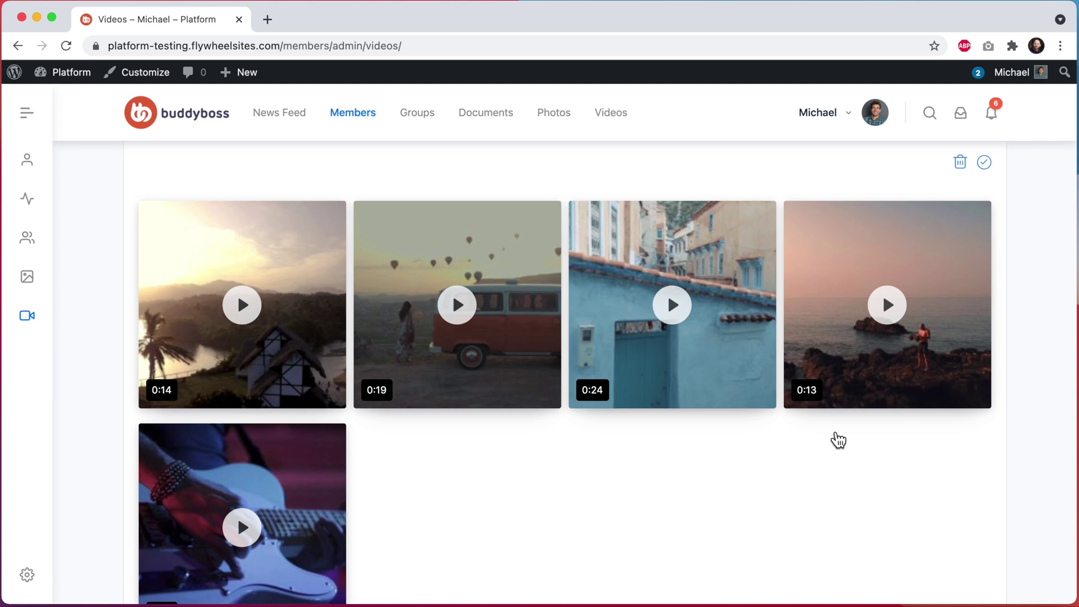
pyautogui.scroll(3, 838, 440)
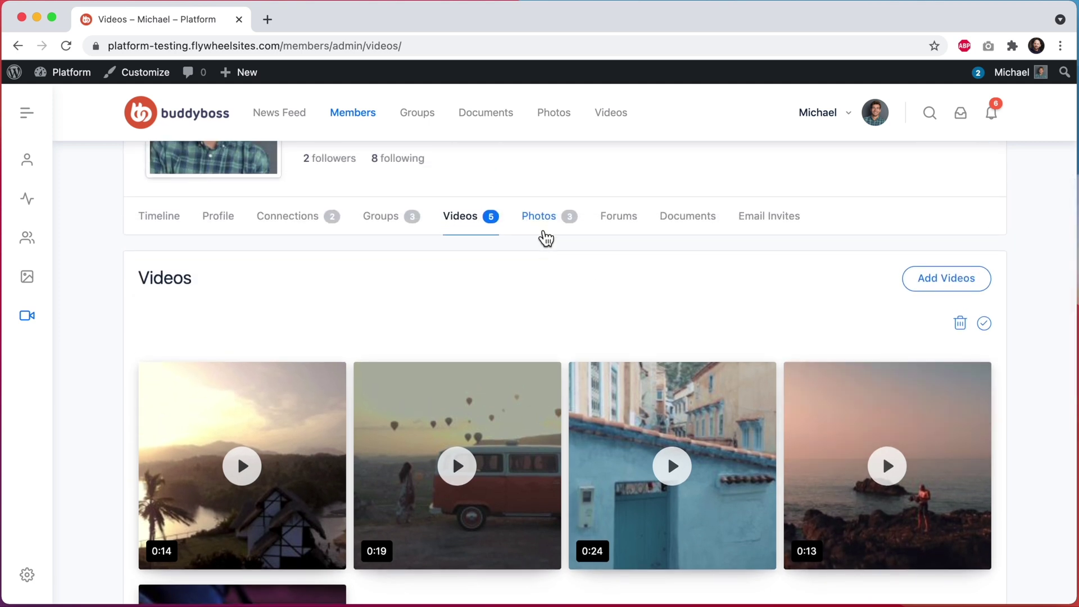
# Go to Photos > Albums and open Vacation, showing two photos and the 0:18 guitar video
pyautogui.click(540, 219)
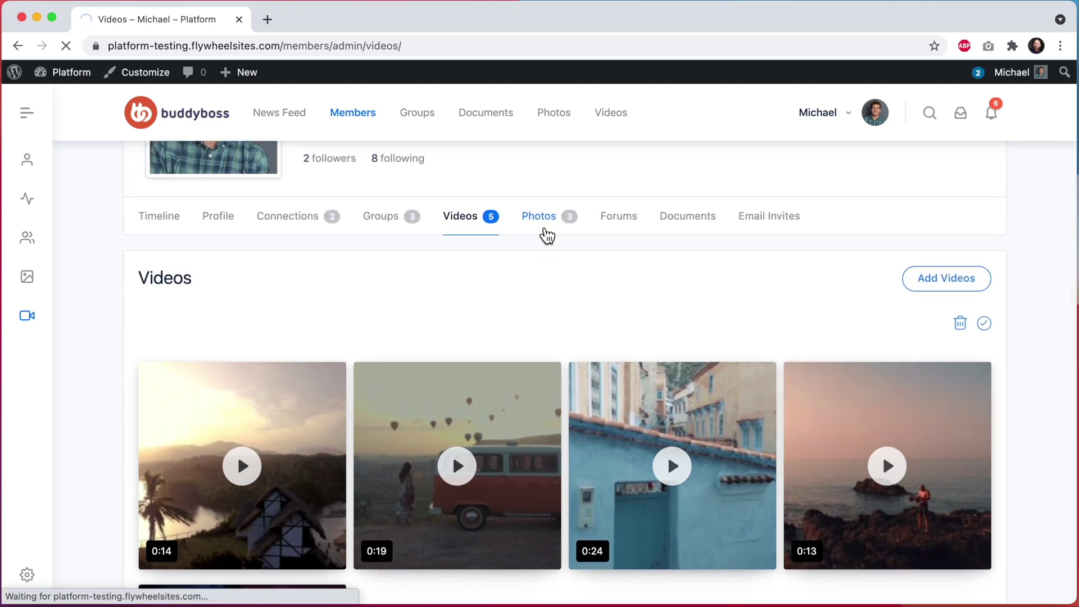
pyautogui.scroll(-5, 537, 232)
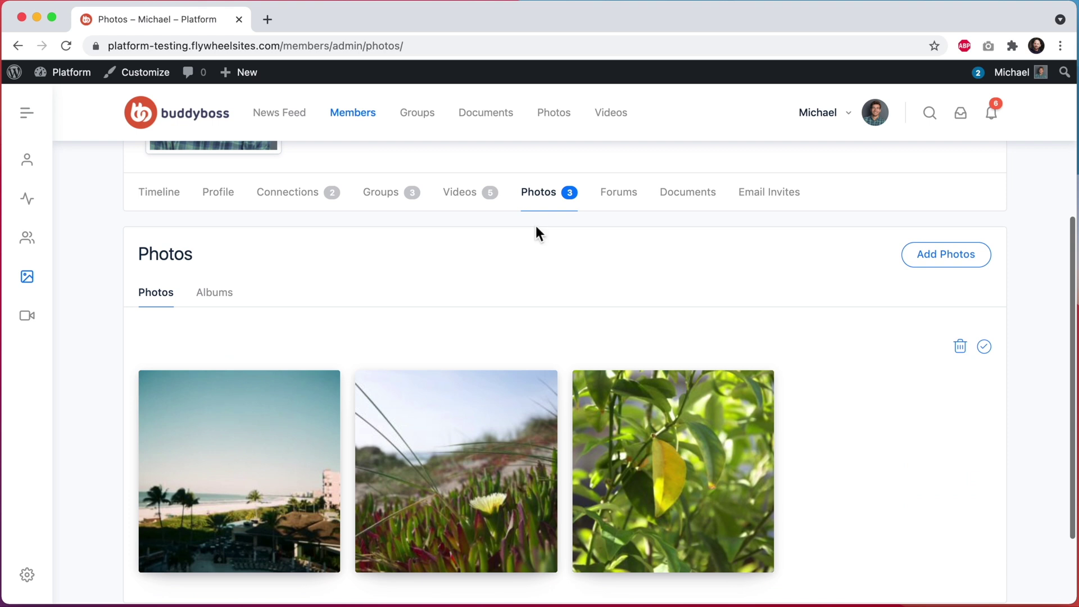
pyautogui.click(222, 300)
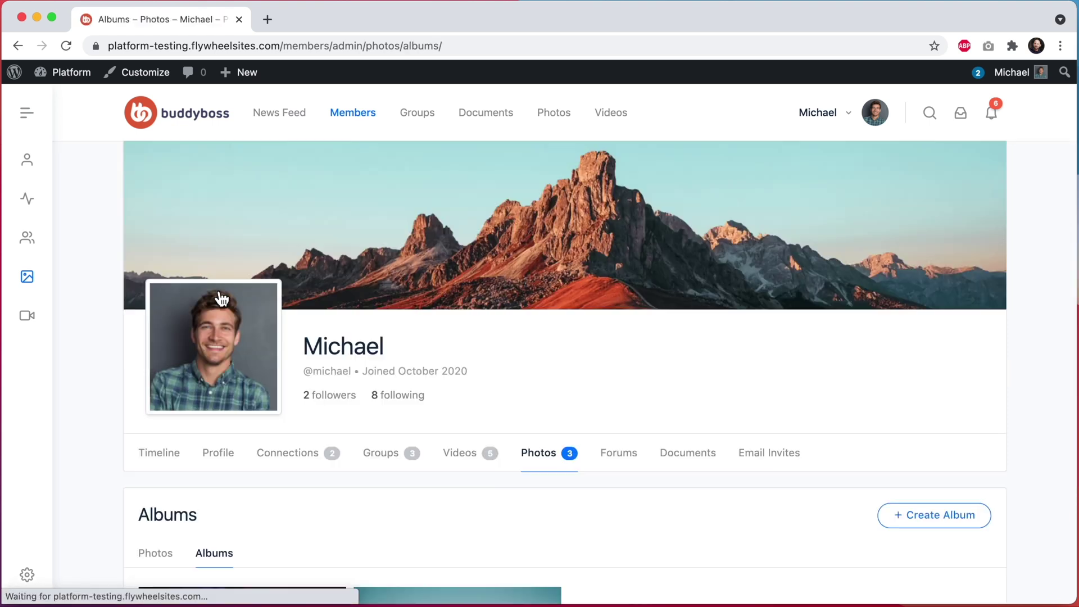
pyautogui.scroll(-5, 220, 299)
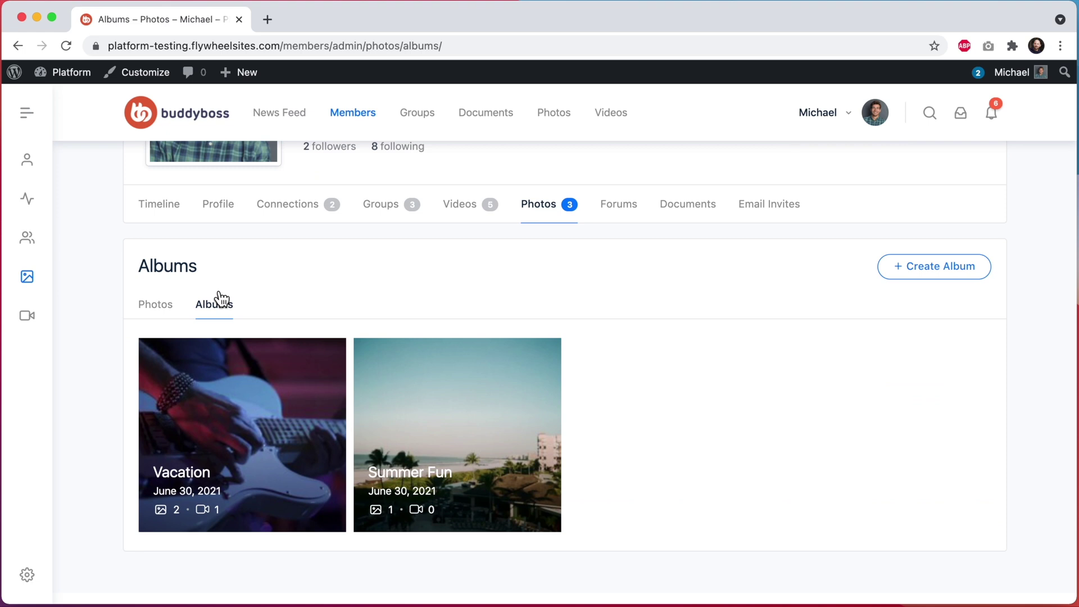
pyautogui.click(292, 410)
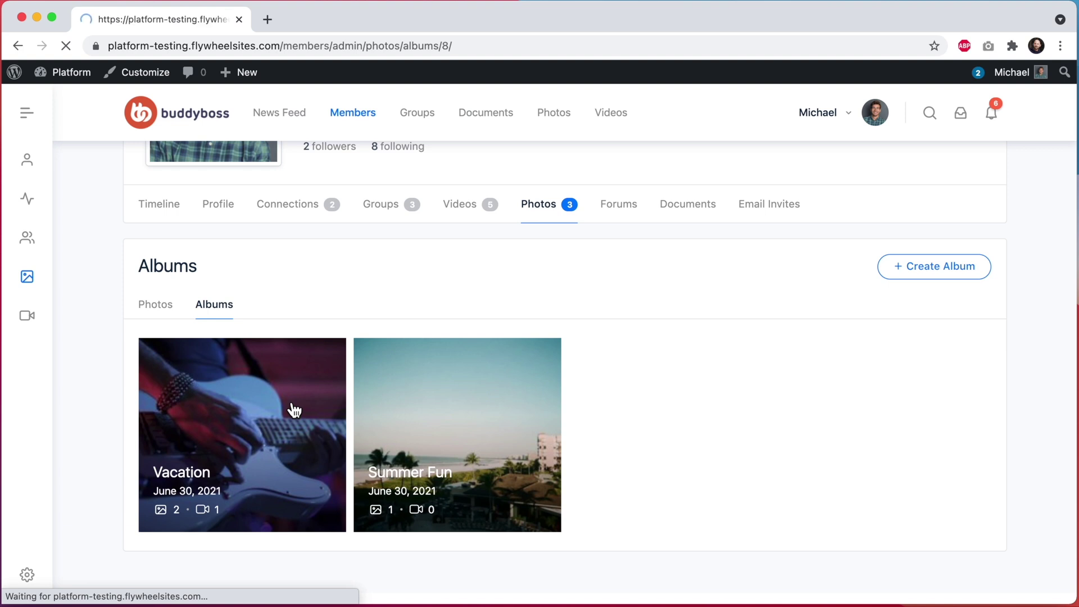
pyautogui.scroll(-3, 293, 410)
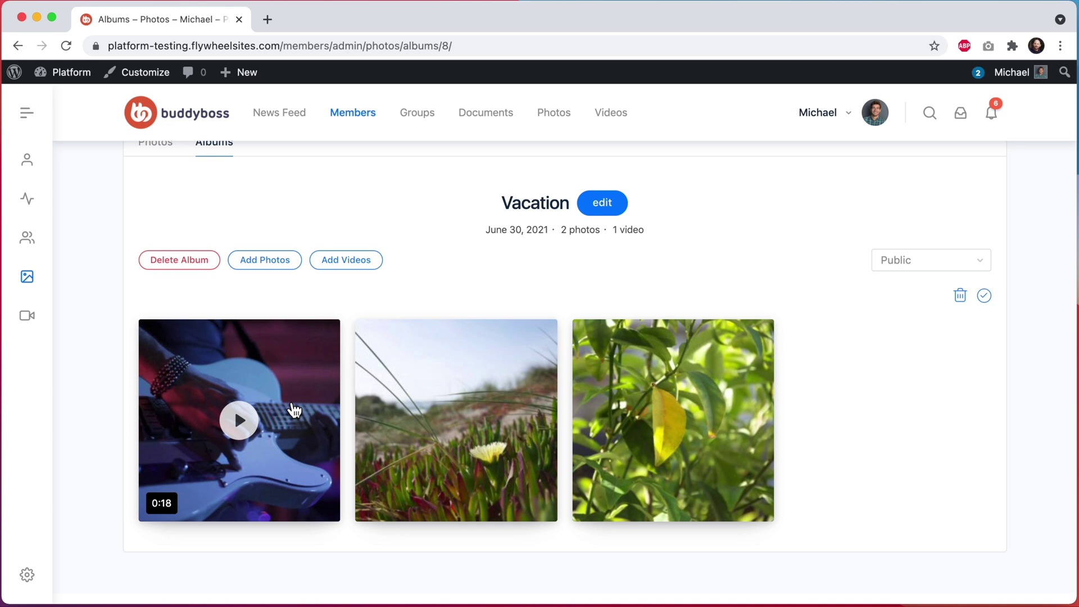
pyautogui.moveTo(492, 363)
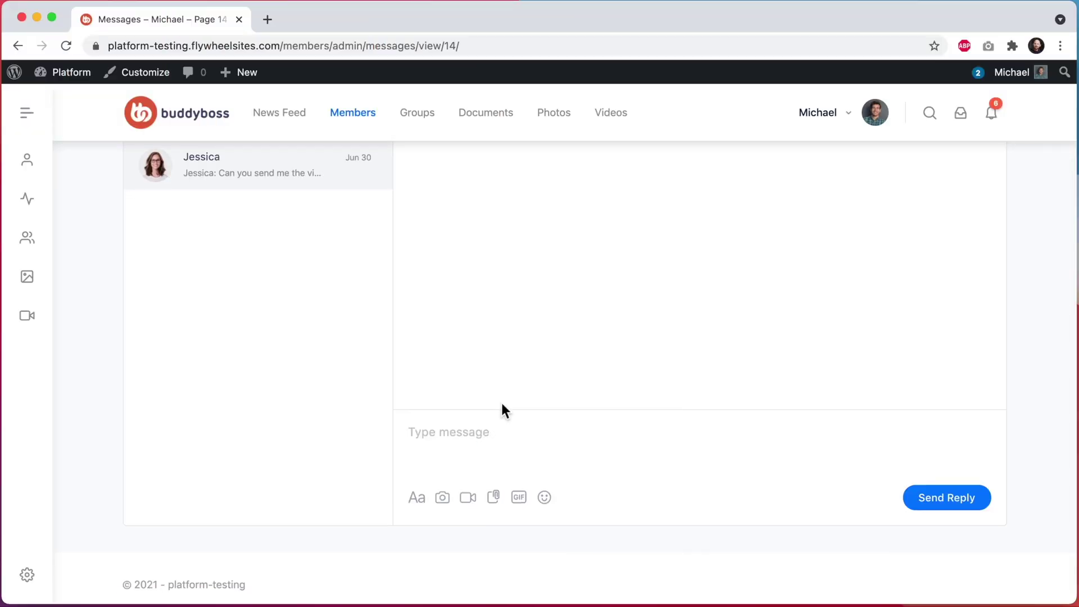
# Attach office.mp4 from Downloads as a video to the message reply
pyautogui.click(468, 498)
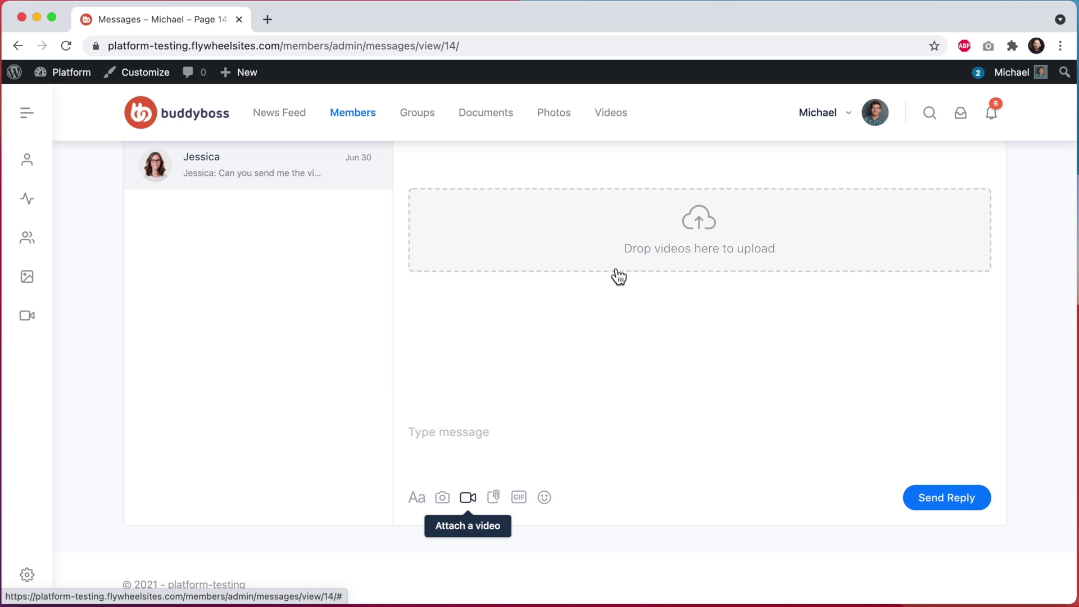
pyautogui.click(627, 254)
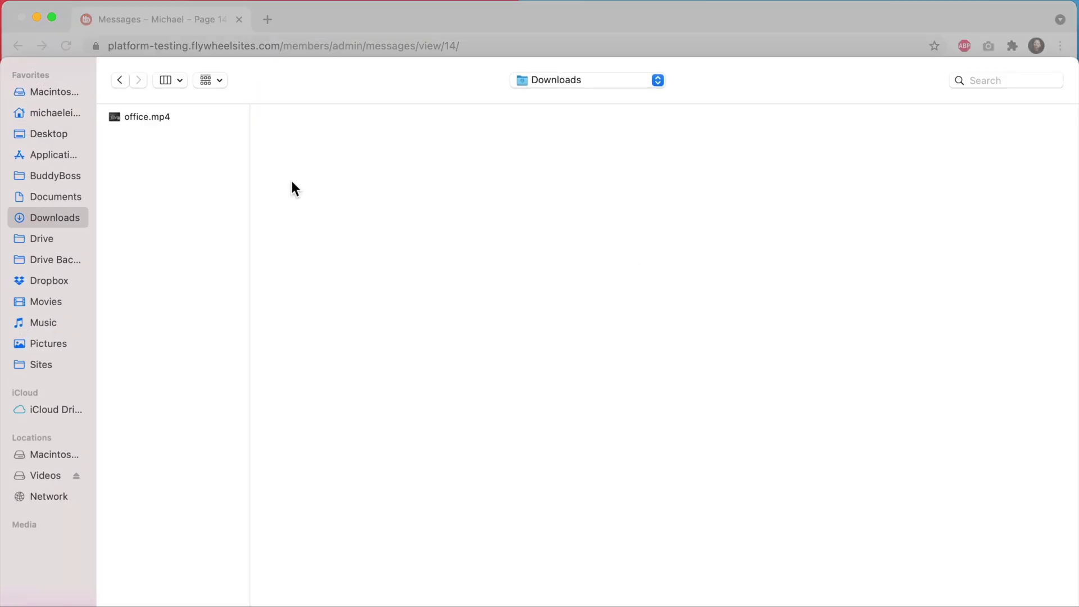
pyautogui.click(132, 116)
pyautogui.doubleClick(129, 117)
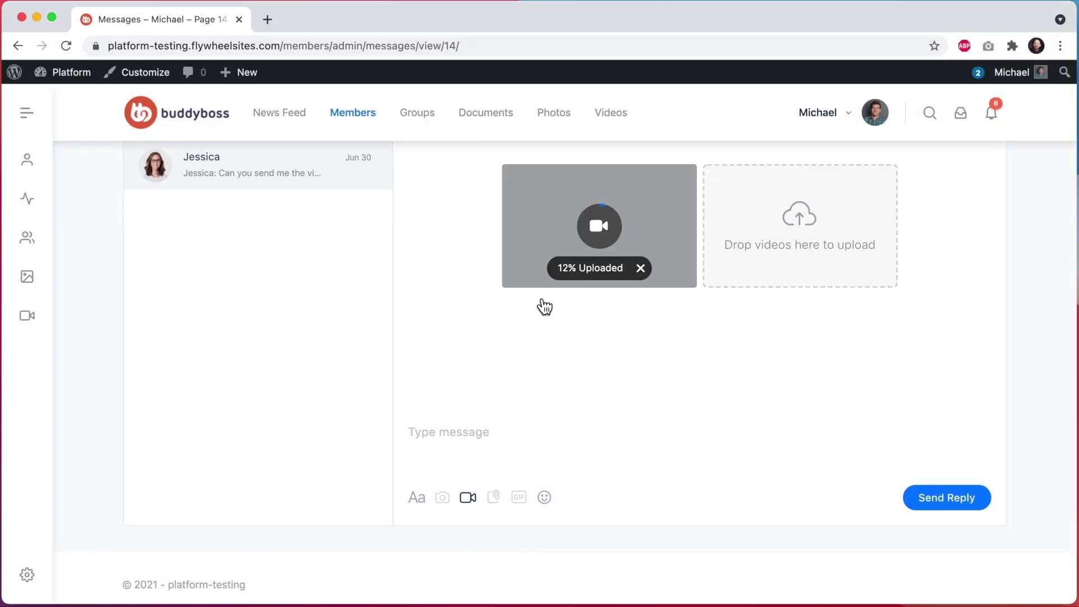
pyautogui.scroll(3, 544, 304)
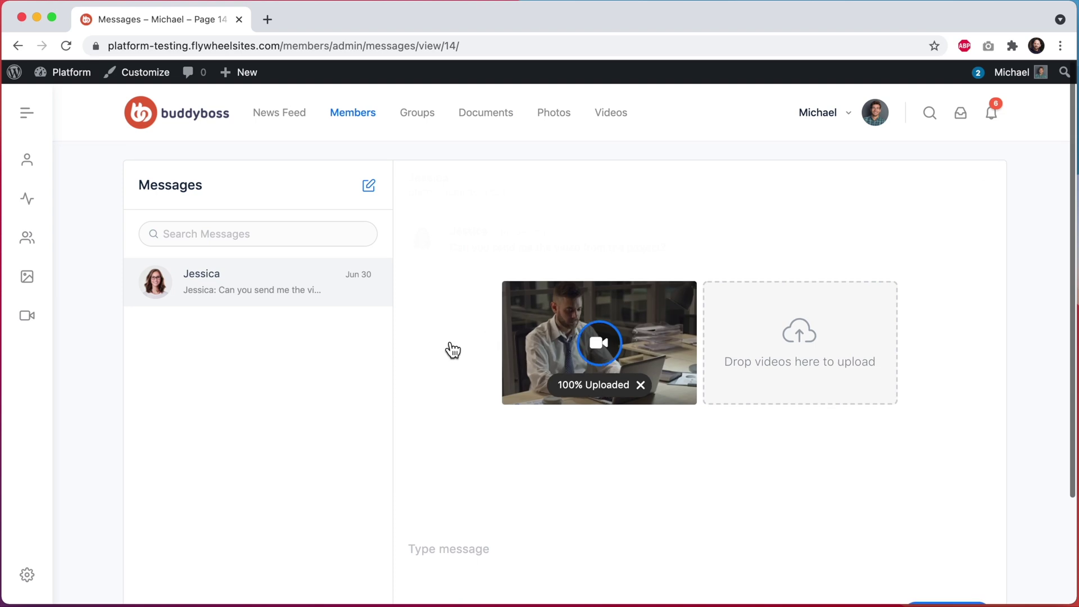
pyautogui.scroll(-2, 452, 349)
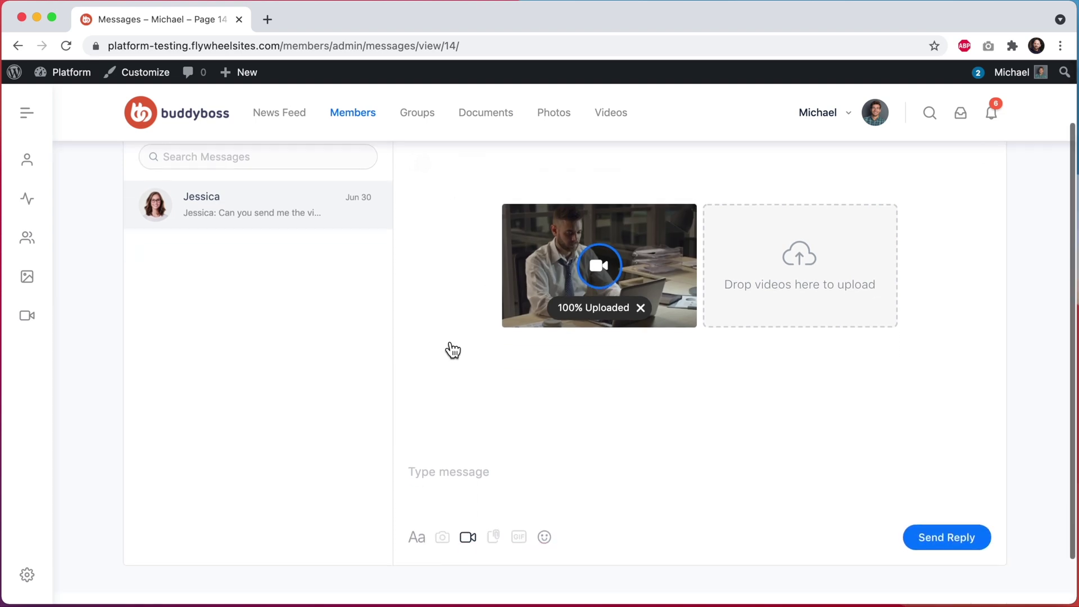
# Write 'Here is the file!' and send the reply
pyautogui.click(441, 472)
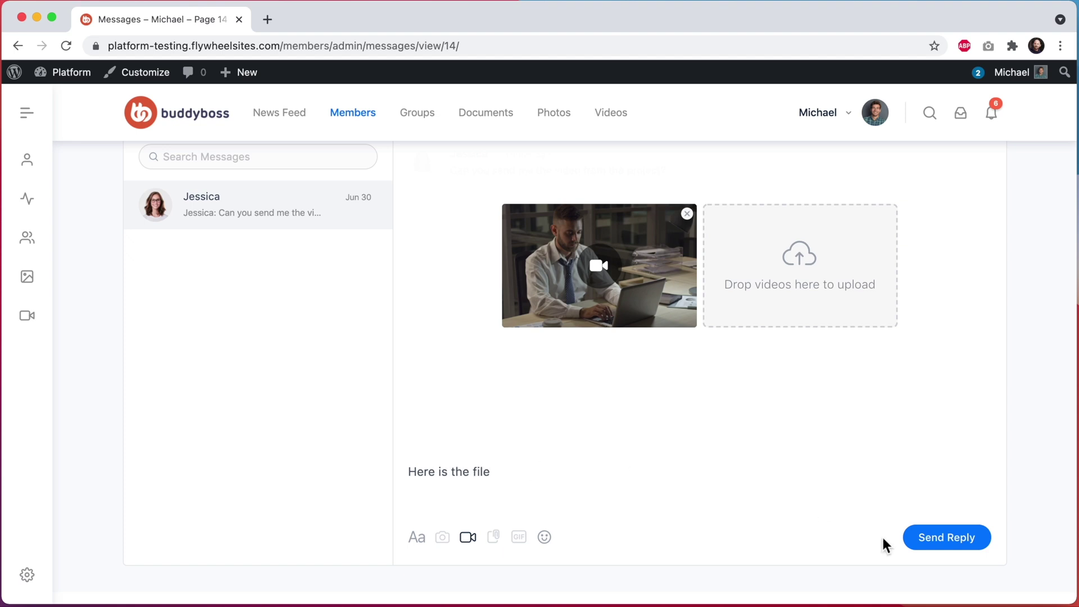
pyautogui.click(929, 542)
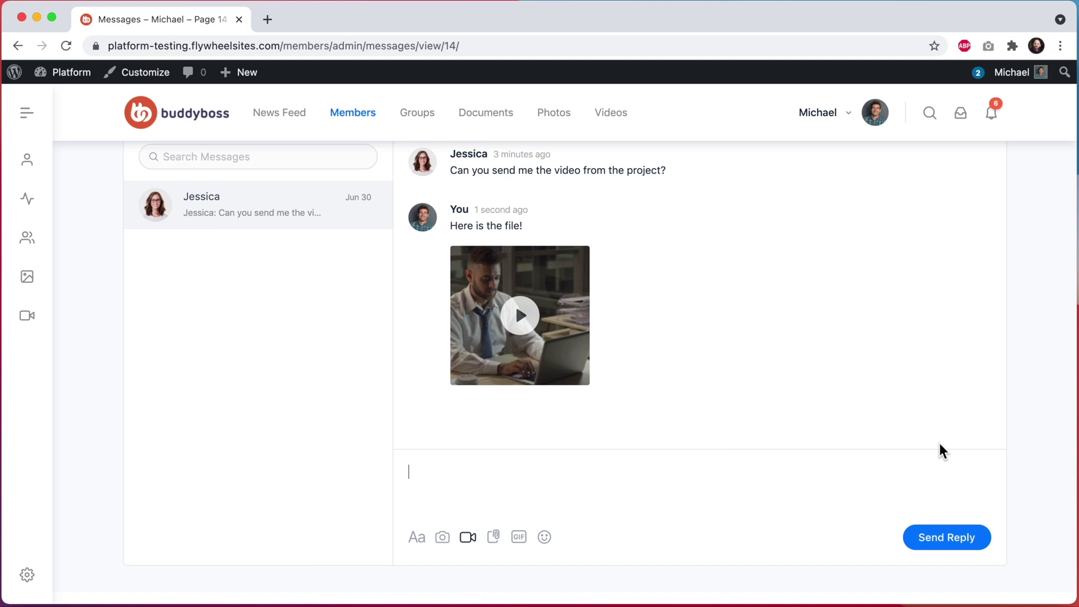
pyautogui.scroll(2, 943, 450)
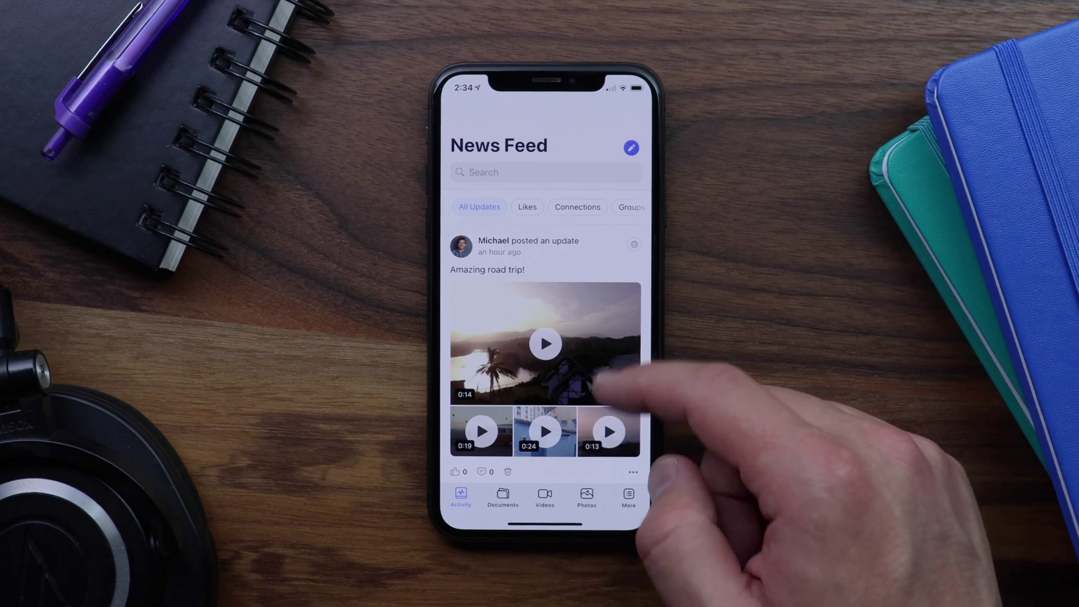
# Scroll the News Feed and open the 'Amazing road trip!' post's main video full-screen
pyautogui.scroll(-3, 618, 337)
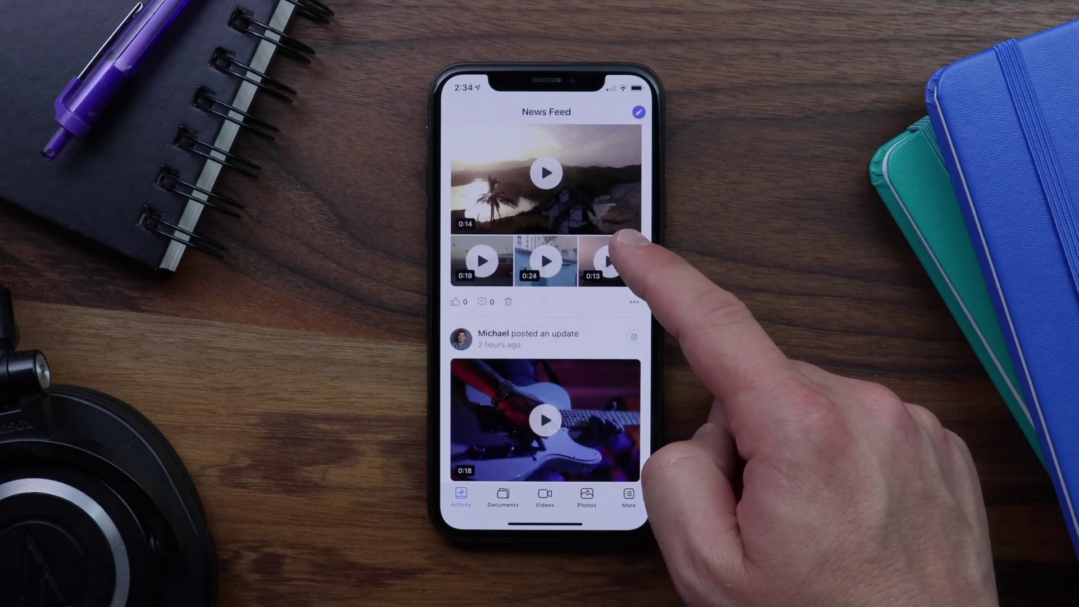
pyautogui.scroll(3, 618, 242)
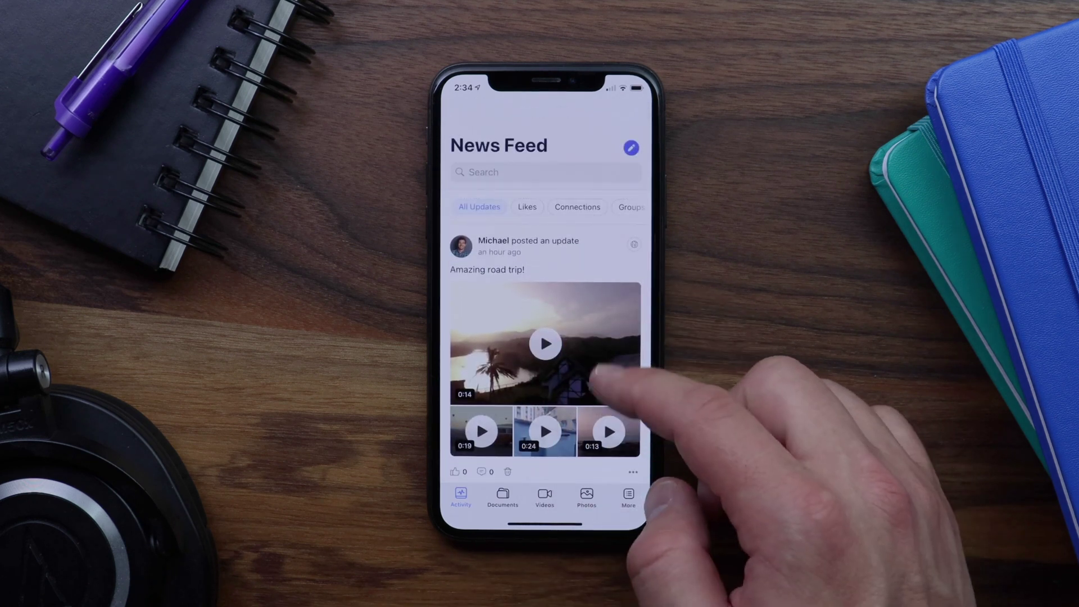
pyautogui.scroll(-1, 602, 325)
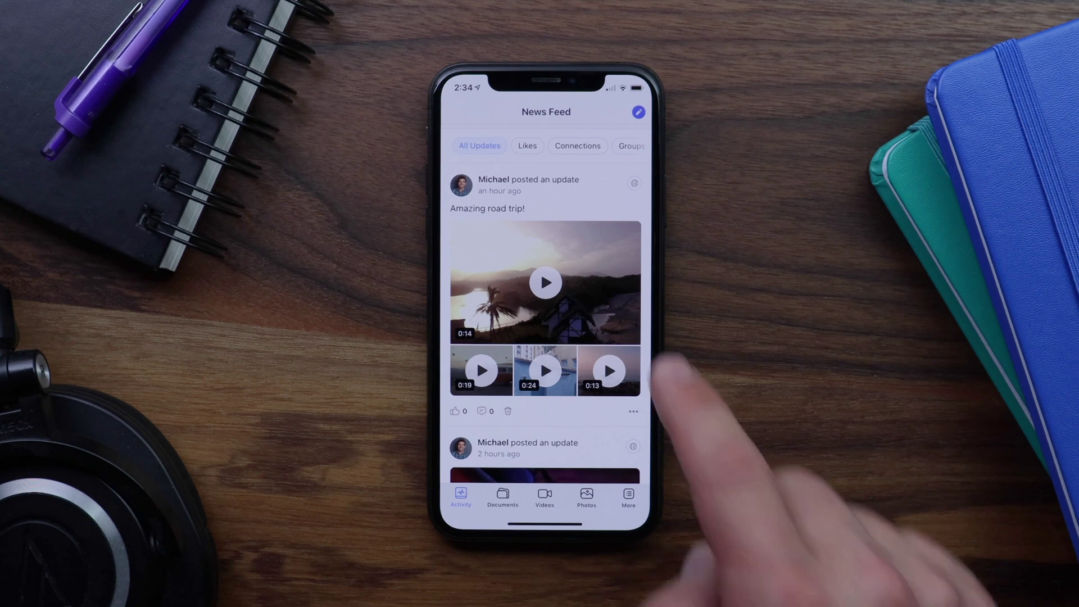
pyautogui.click(545, 283)
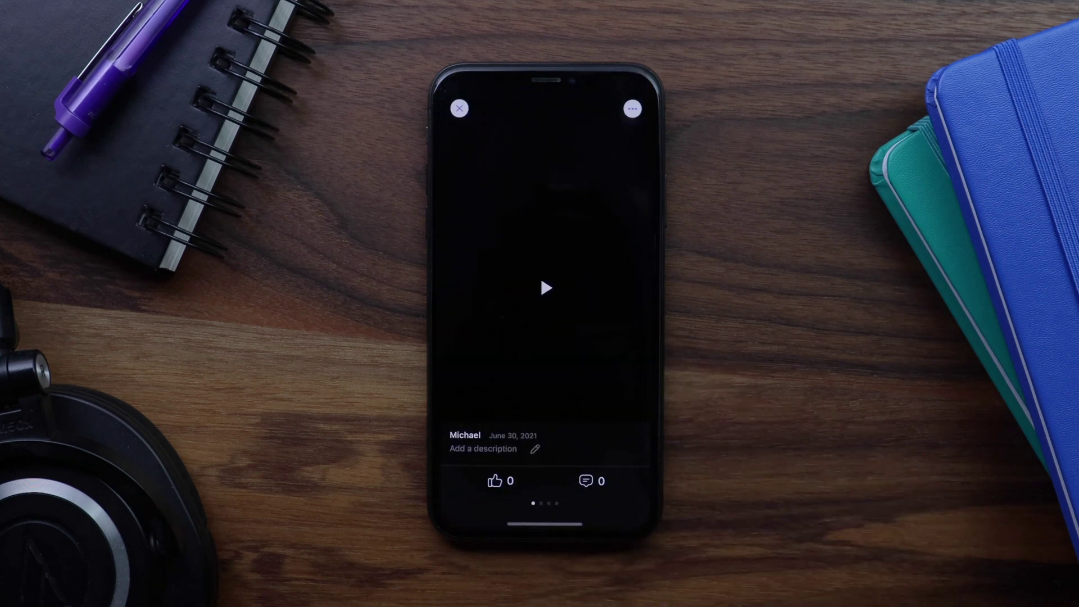
# Swipe to the beach sunset video, play it, close the player and give it a like
pyautogui.moveTo(618, 493); pyautogui.dragTo(482, 517)
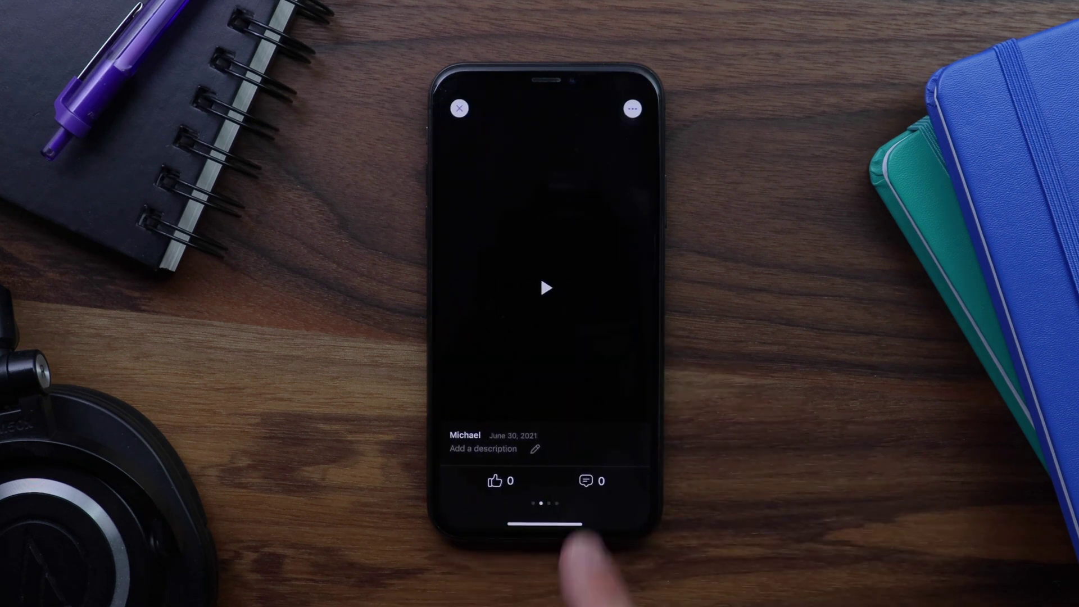
pyautogui.moveTo(577, 566); pyautogui.dragTo(528, 562)
pyautogui.moveTo(544, 405); pyautogui.dragTo(638, 429)
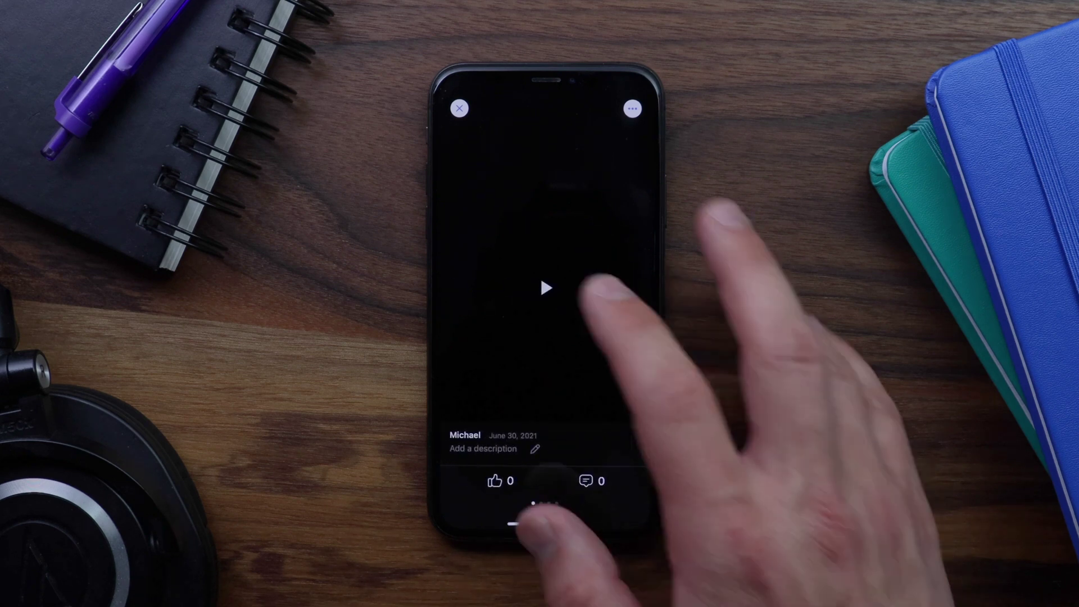
pyautogui.click(545, 288)
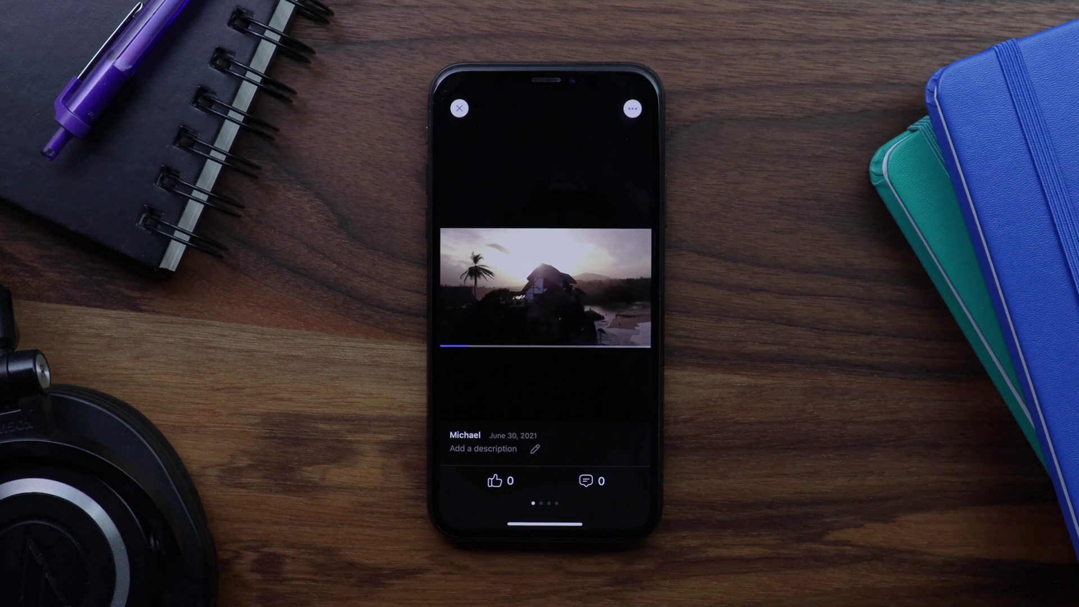
pyautogui.click(602, 295)
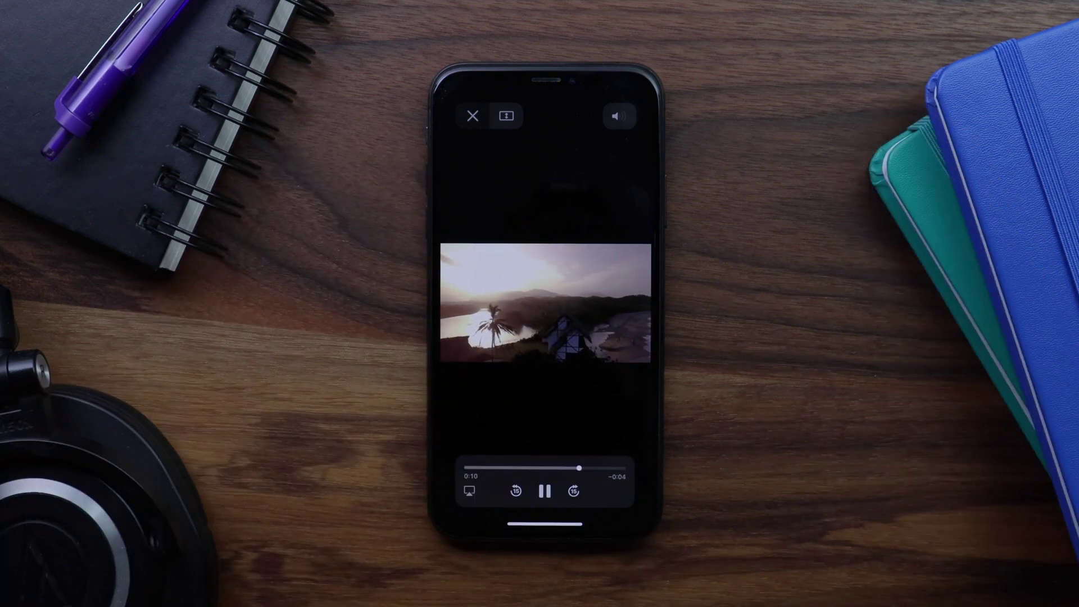
pyautogui.click(472, 116)
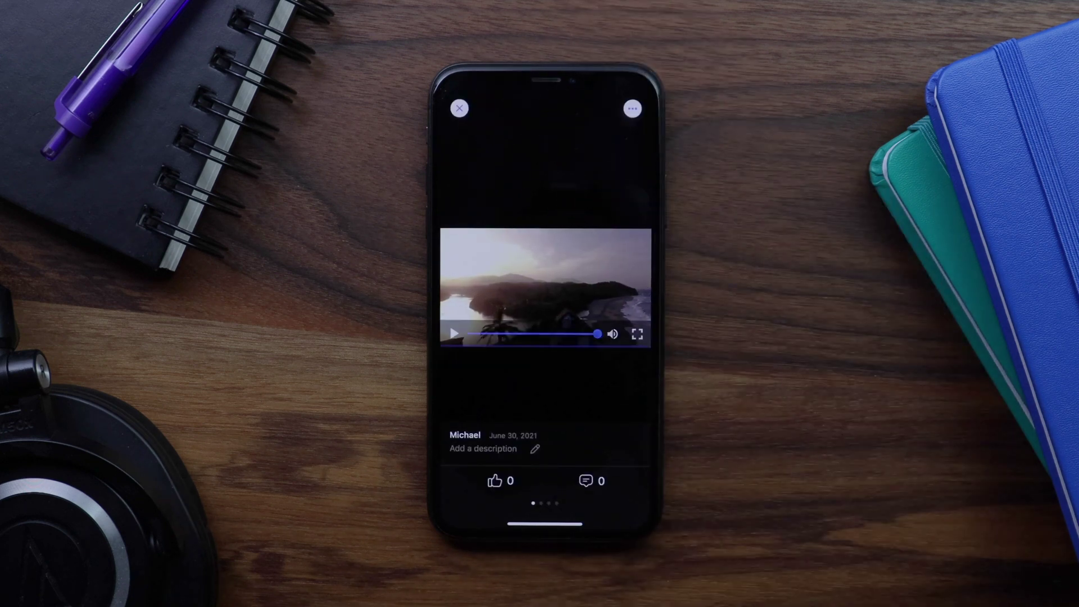
pyautogui.click(495, 481)
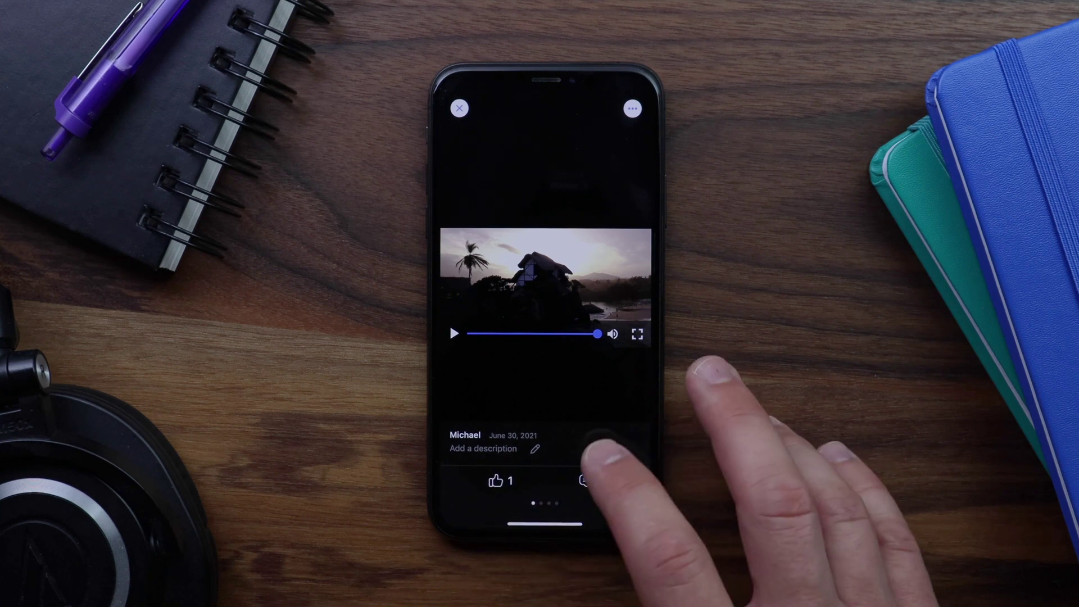
pyautogui.click(587, 481)
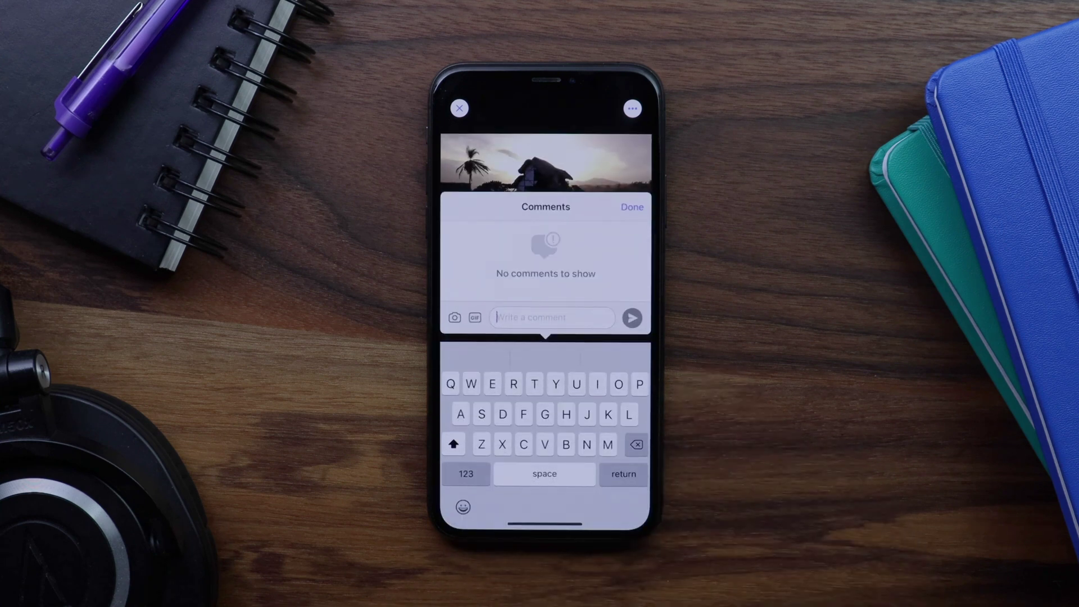
# Post the comment 'Nice' on the sunset video and close the comments
pyautogui.write('No')
pyautogui.write('ce')
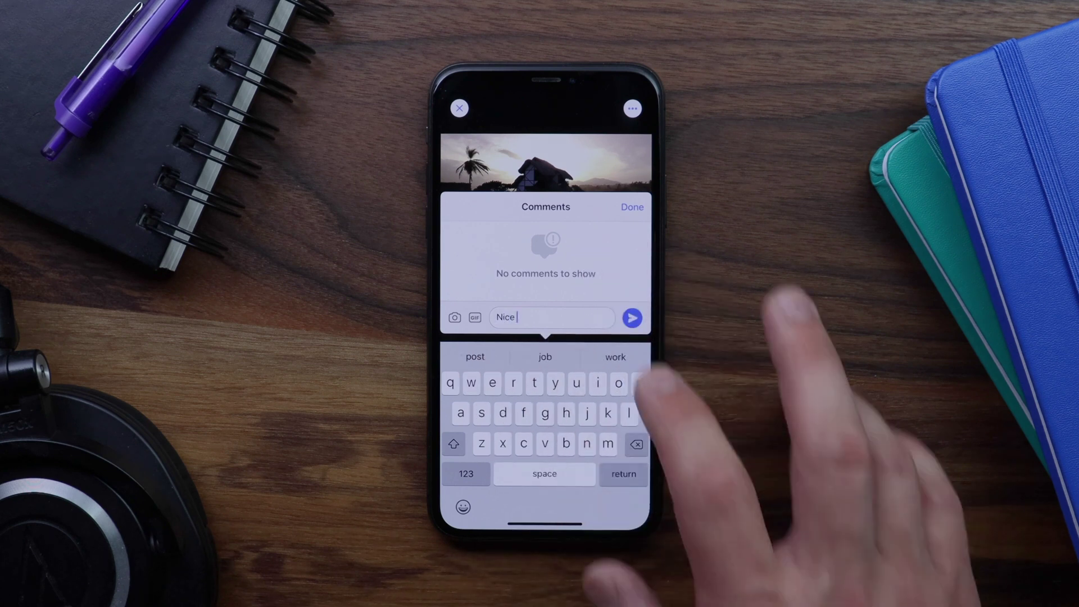
pyautogui.click(632, 318)
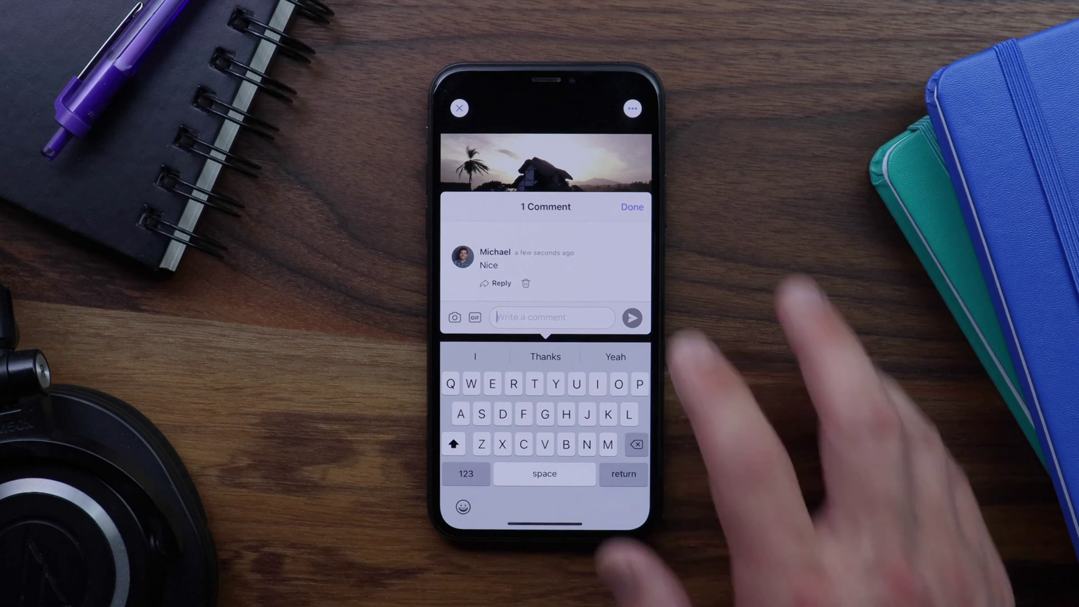
pyautogui.click(632, 207)
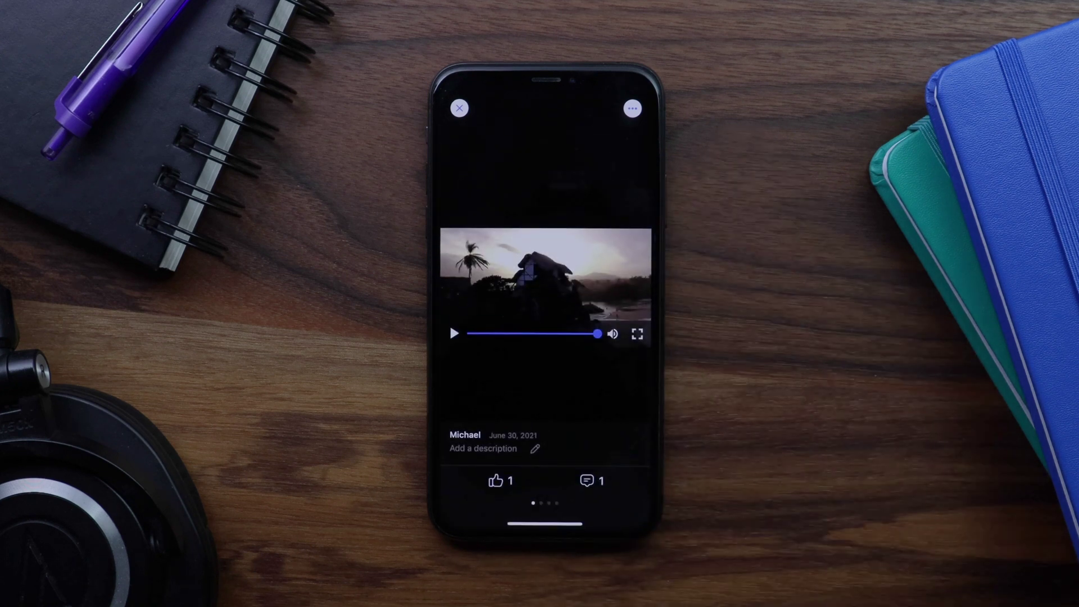
# Use the video's ••• Move option to place it in the Vacation album
pyautogui.click(632, 109)
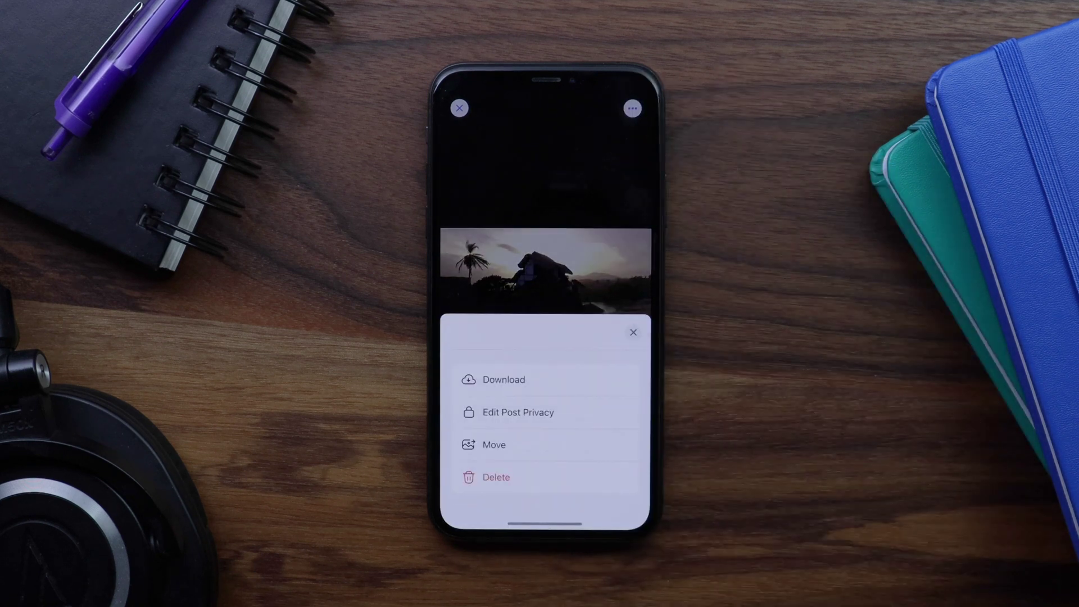
pyautogui.click(495, 445)
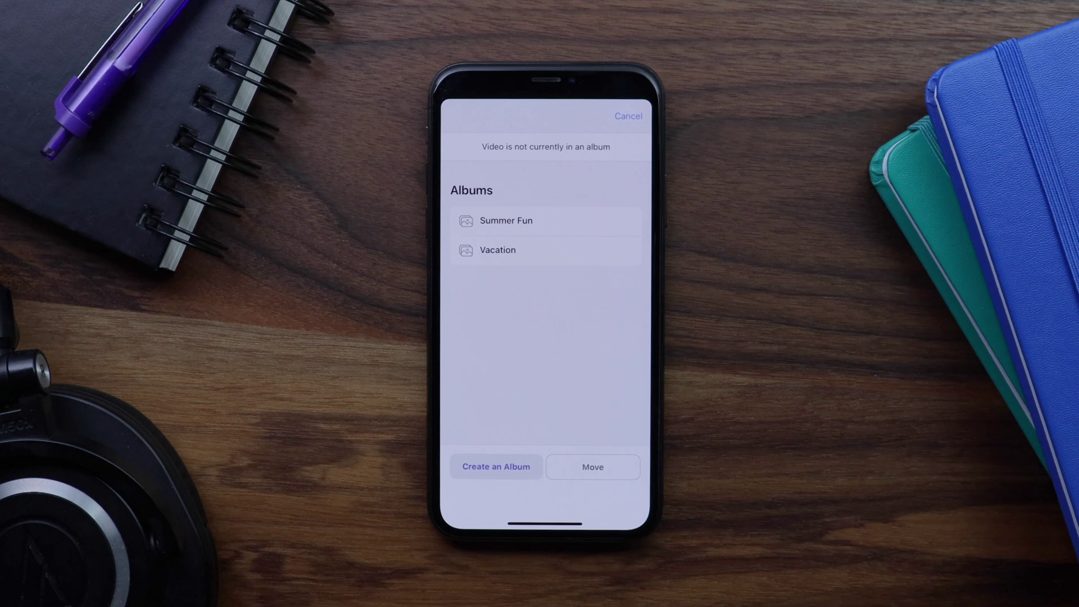
pyautogui.click(595, 250)
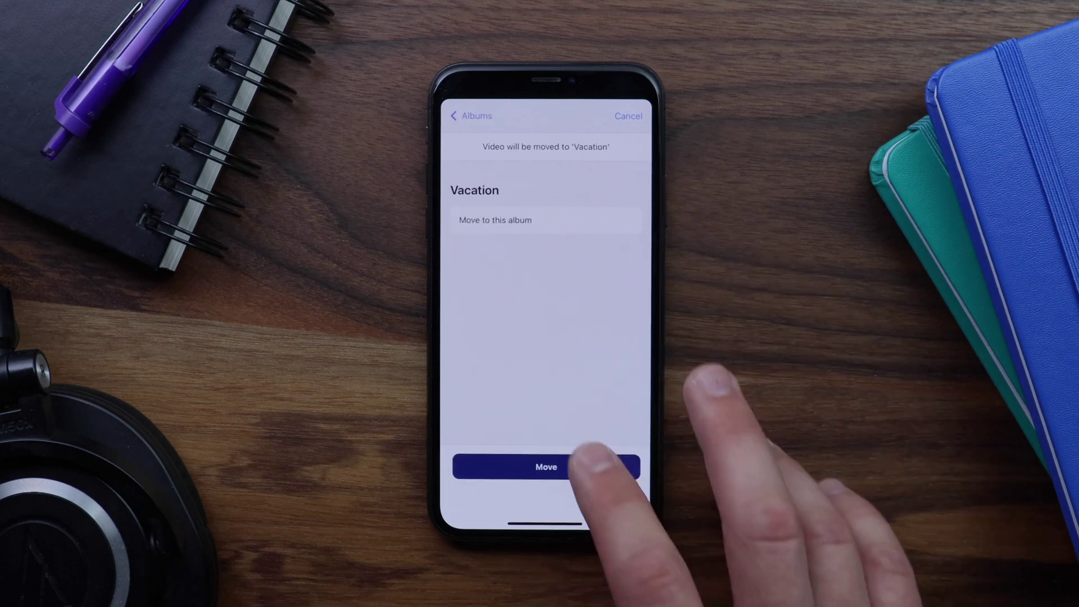
pyautogui.click(592, 466)
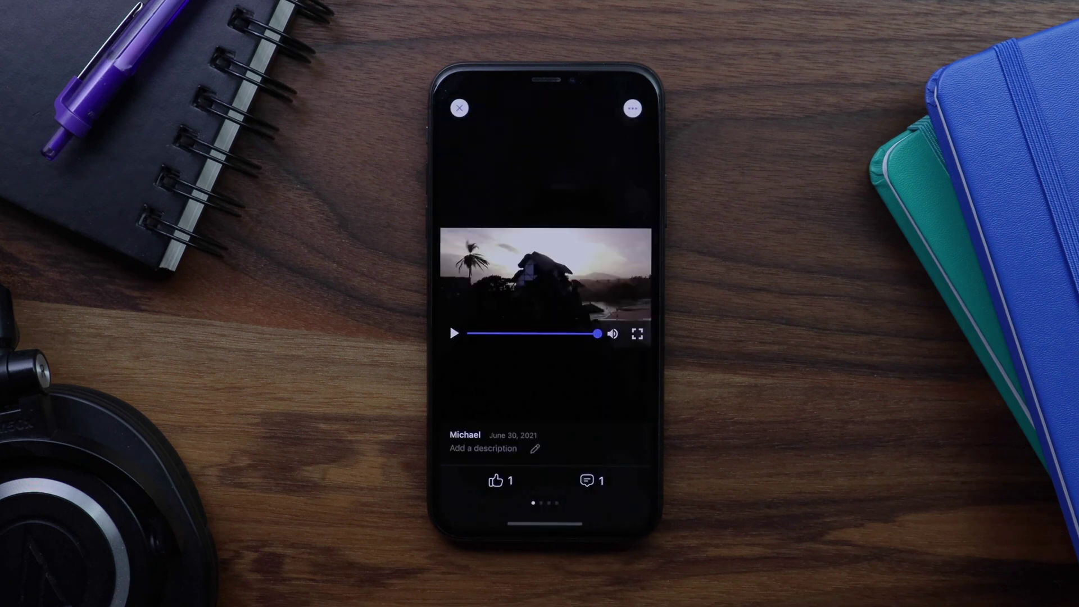
# In the Videos section, play the 0:24 blue-house video and close the viewer
pyautogui.click(459, 108)
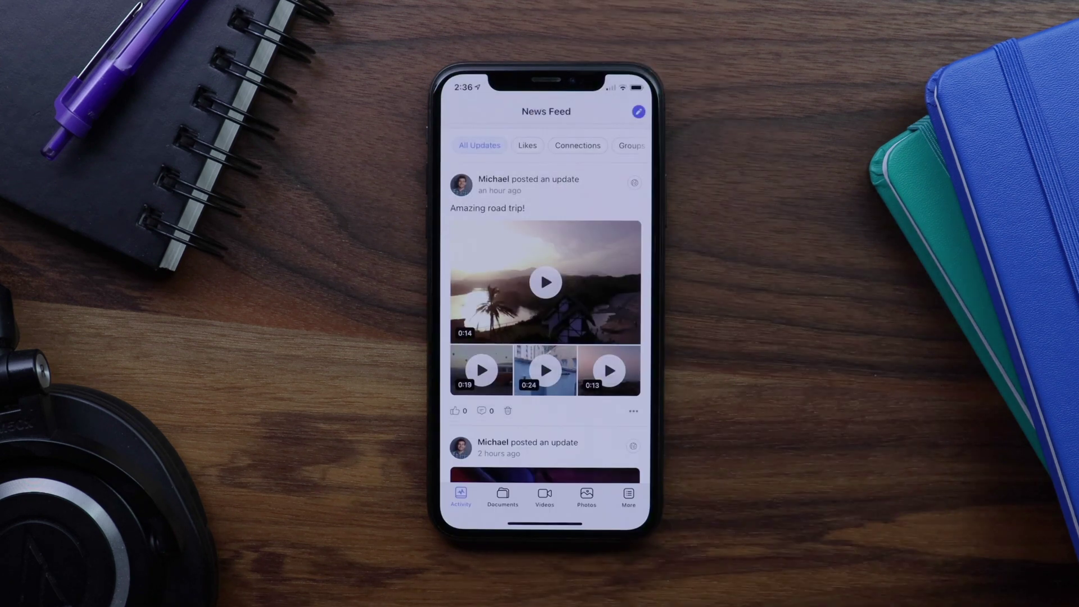
pyautogui.click(544, 494)
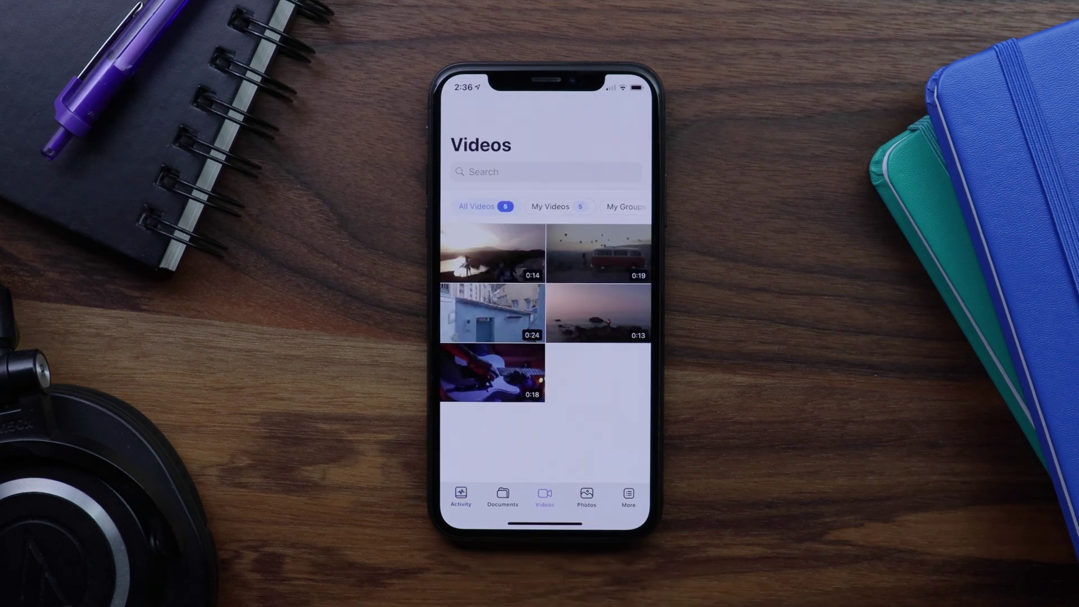
pyautogui.moveTo(604, 208); pyautogui.dragTo(570, 209)
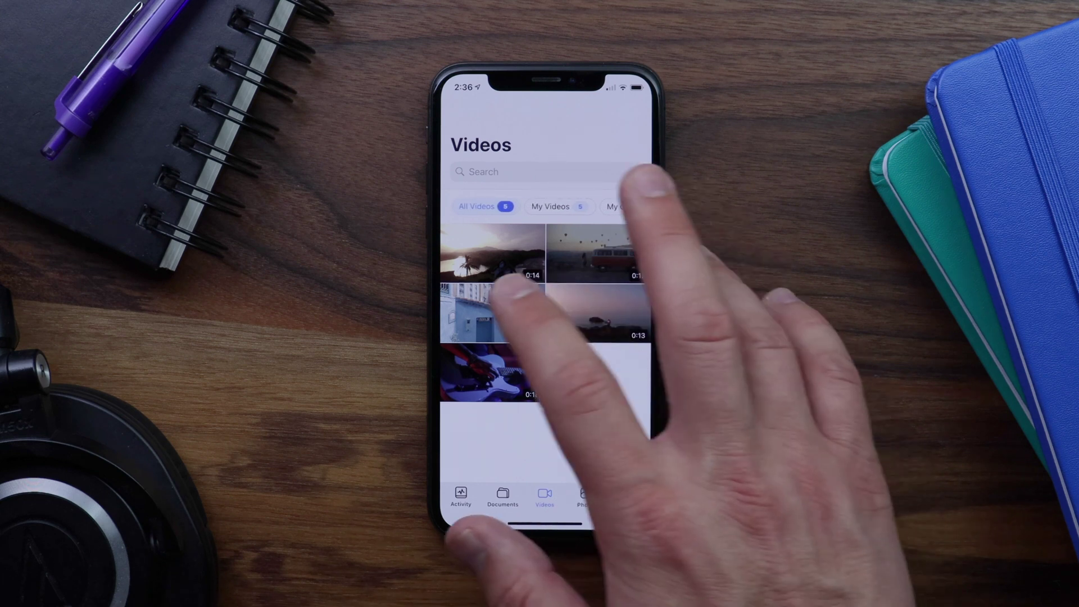
pyautogui.click(506, 276)
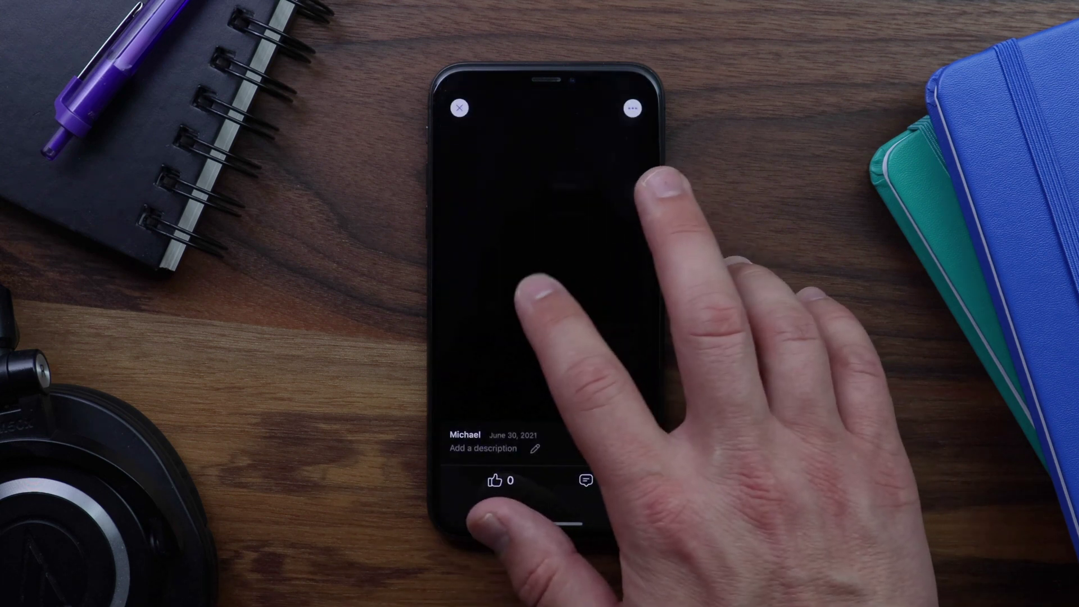
pyautogui.click(545, 288)
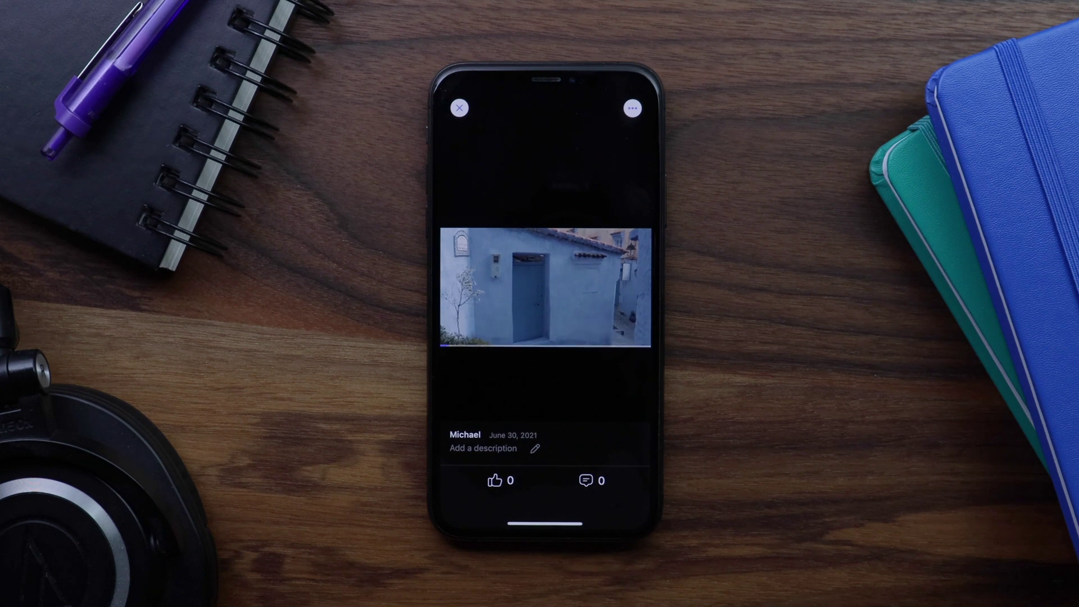
pyautogui.click(459, 108)
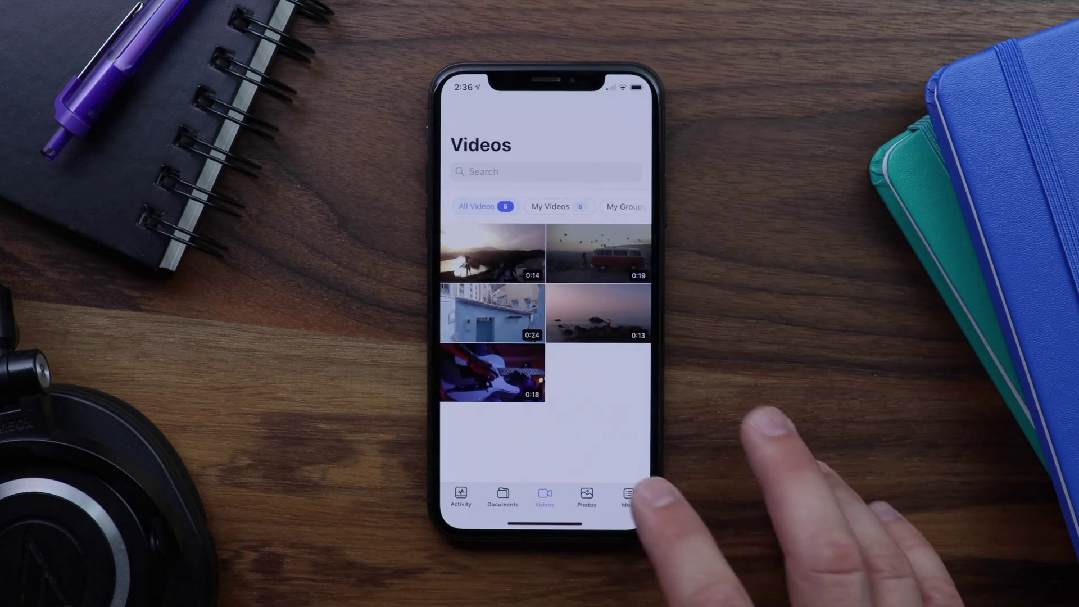
pyautogui.click(628, 496)
# Open your profile and view its videos
pyautogui.click(596, 236)
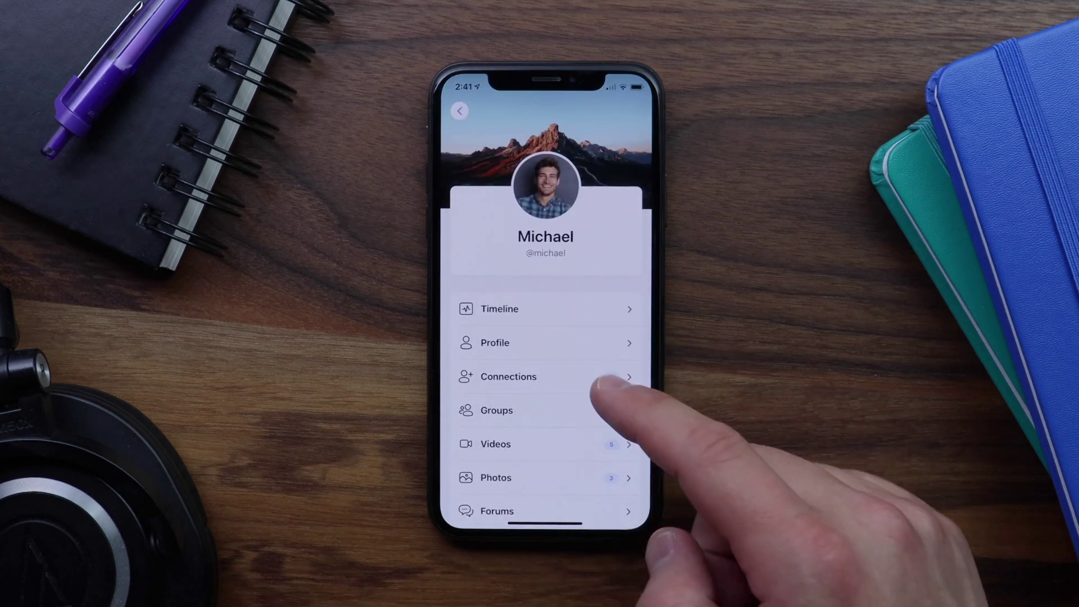
pyautogui.scroll(-2, 614, 494)
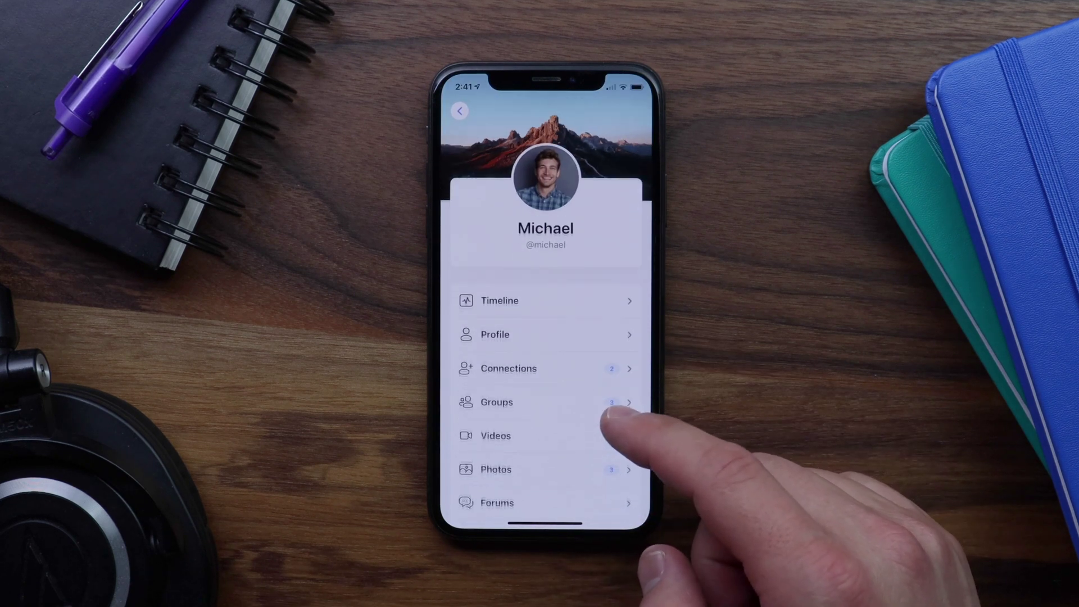
pyautogui.click(564, 380)
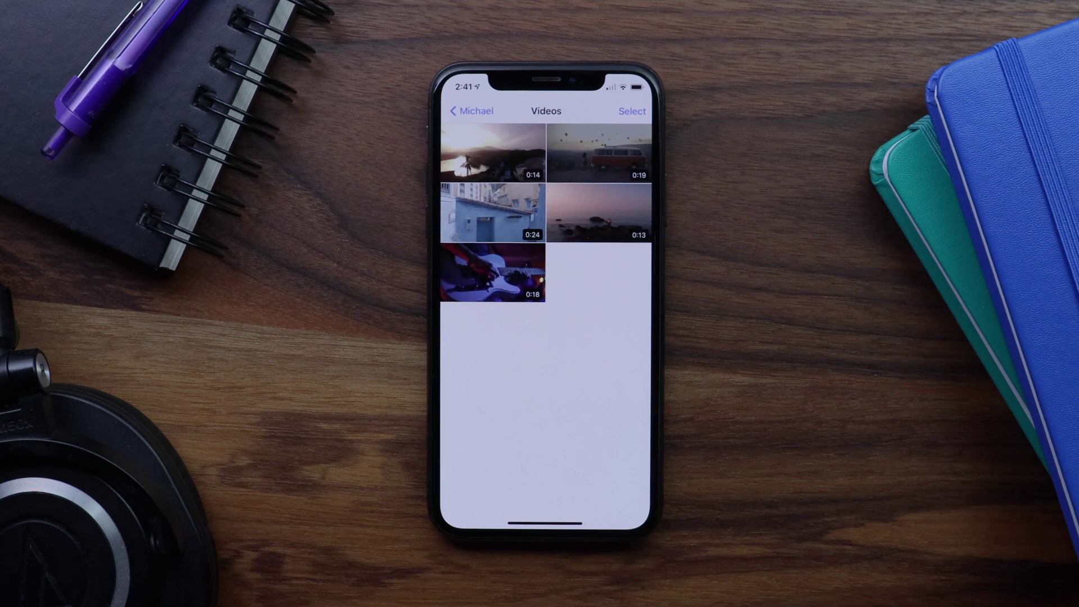
pyautogui.click(471, 111)
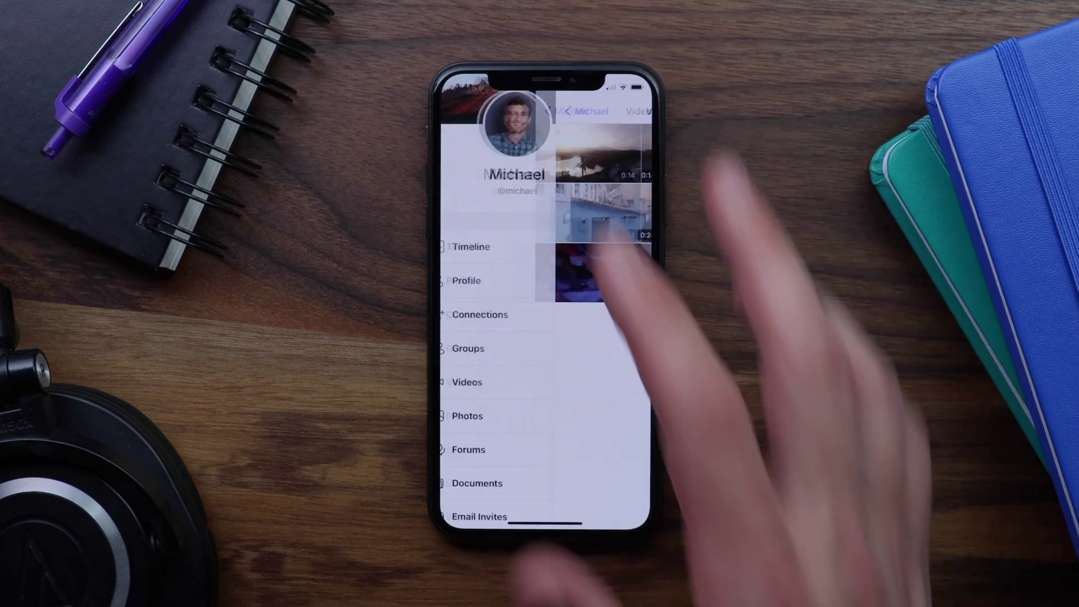
# Open Photos > Albums > Vacation, refresh it to show 2 photos and 2 videos, then back out
pyautogui.click(554, 416)
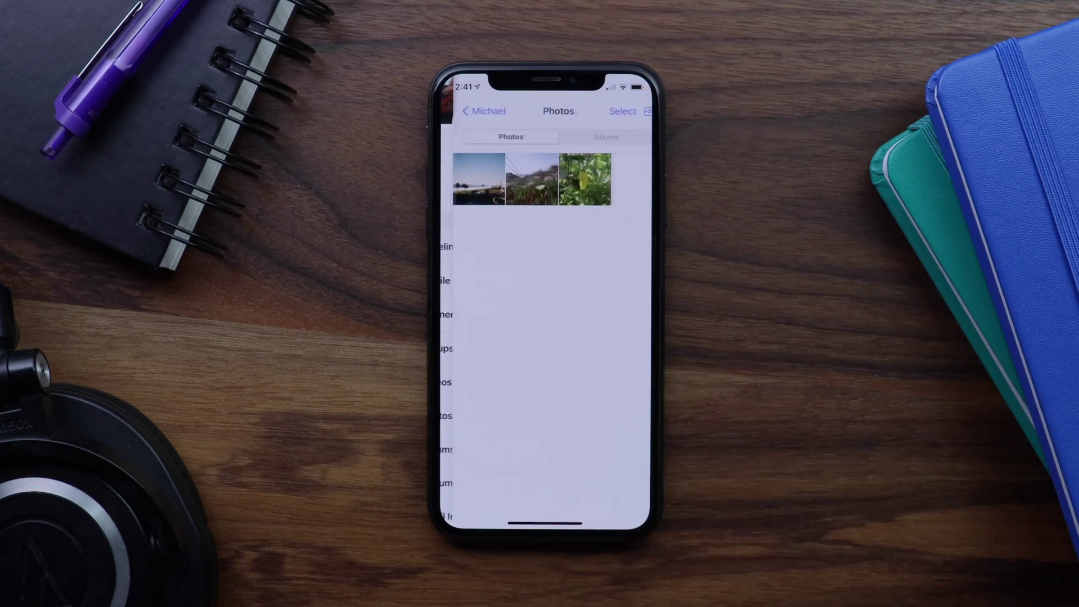
pyautogui.click(594, 137)
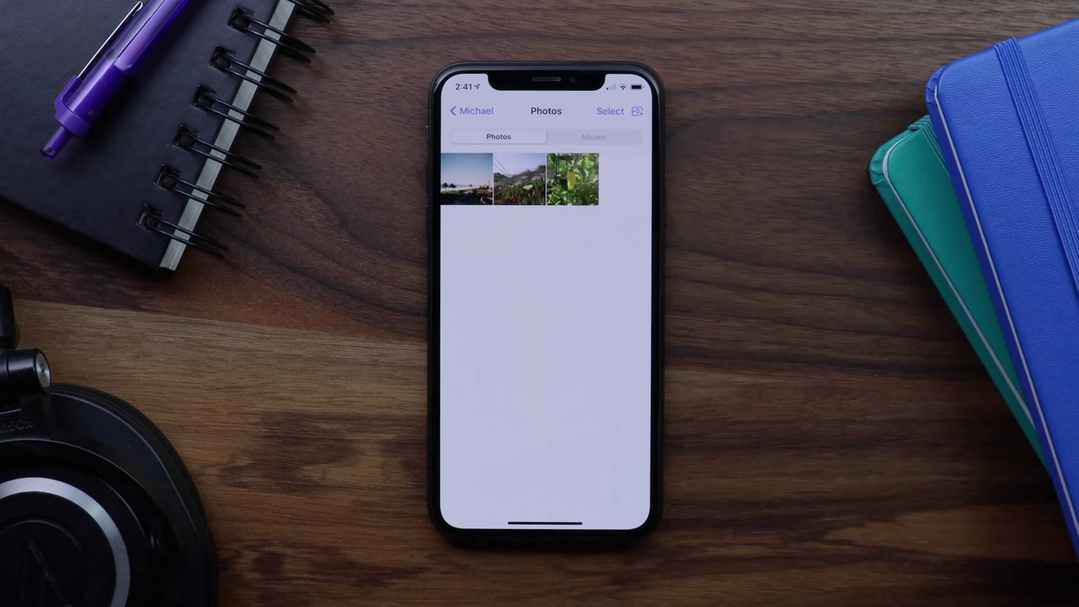
pyautogui.click(597, 204)
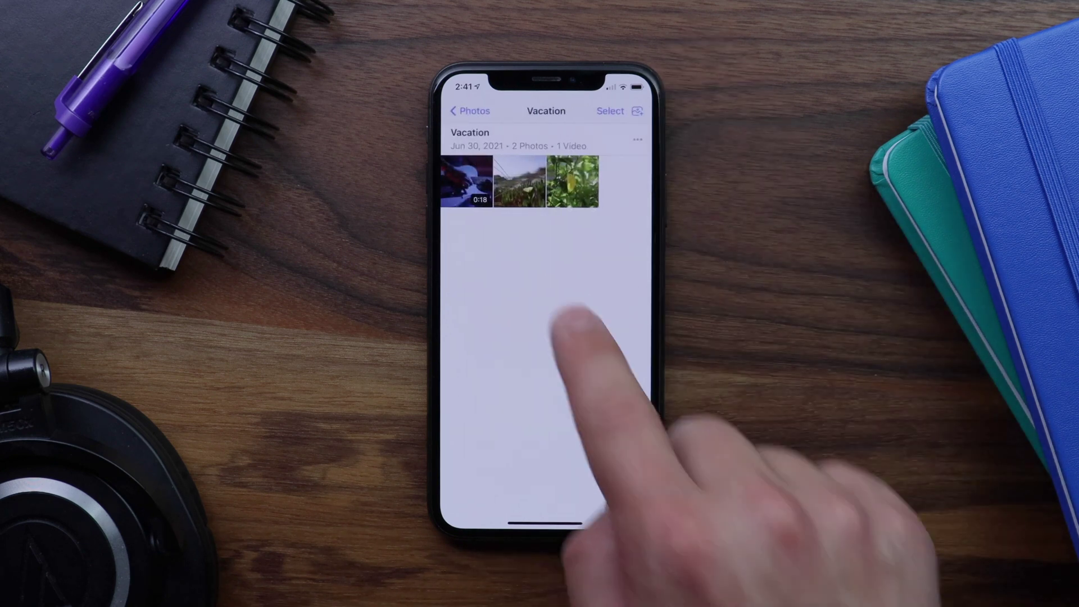
pyautogui.moveTo(577, 326); pyautogui.dragTo(577, 450)
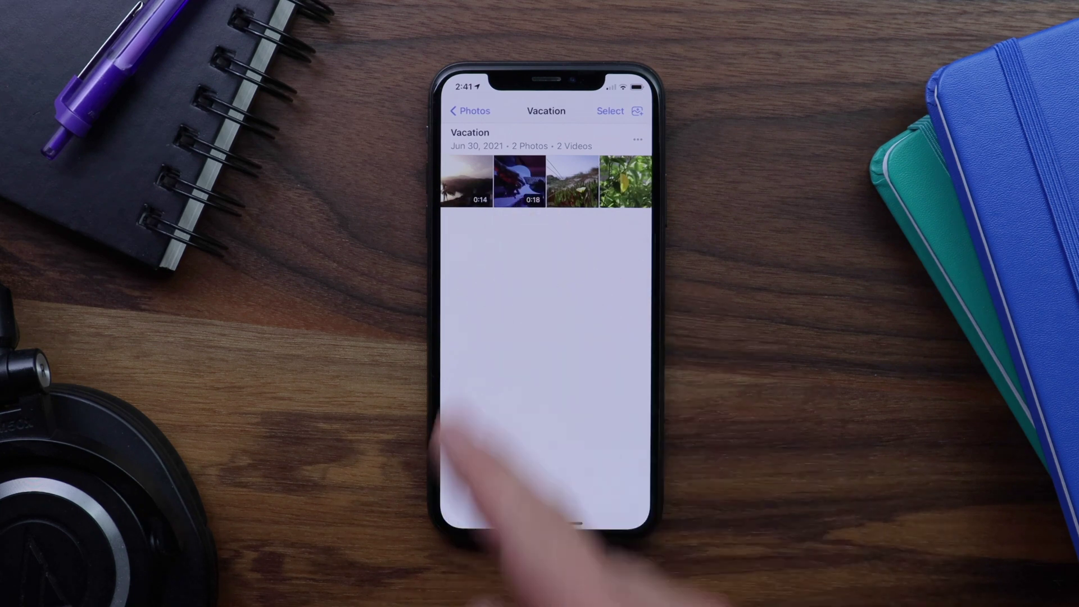
pyautogui.click(470, 110)
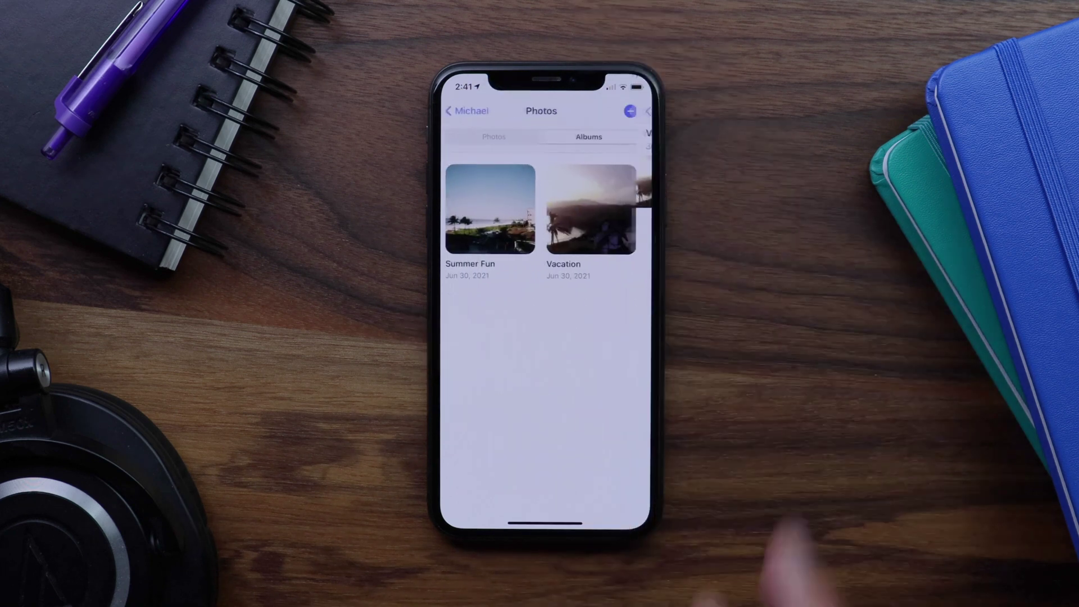
pyautogui.click(471, 110)
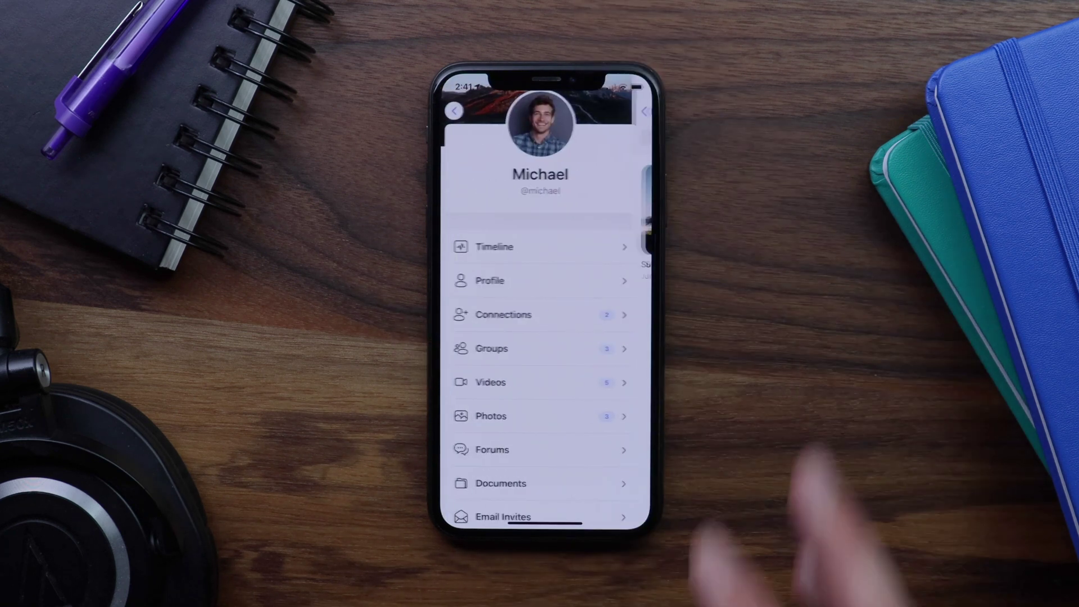
pyautogui.click(460, 111)
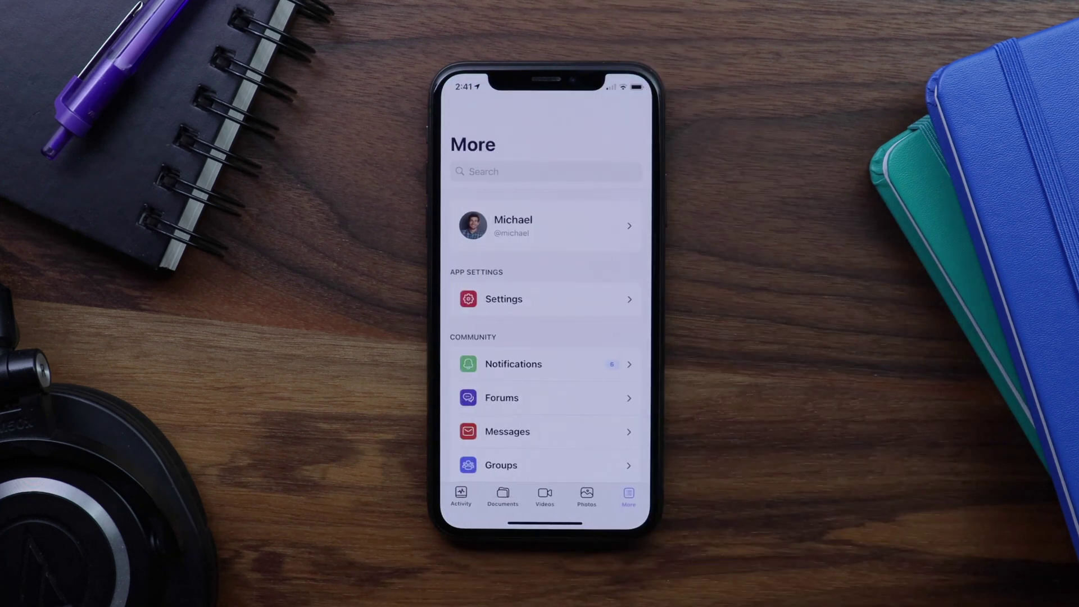
# Open bunny_video.mp4 from Documents, play it, then close the player and preview
pyautogui.click(502, 495)
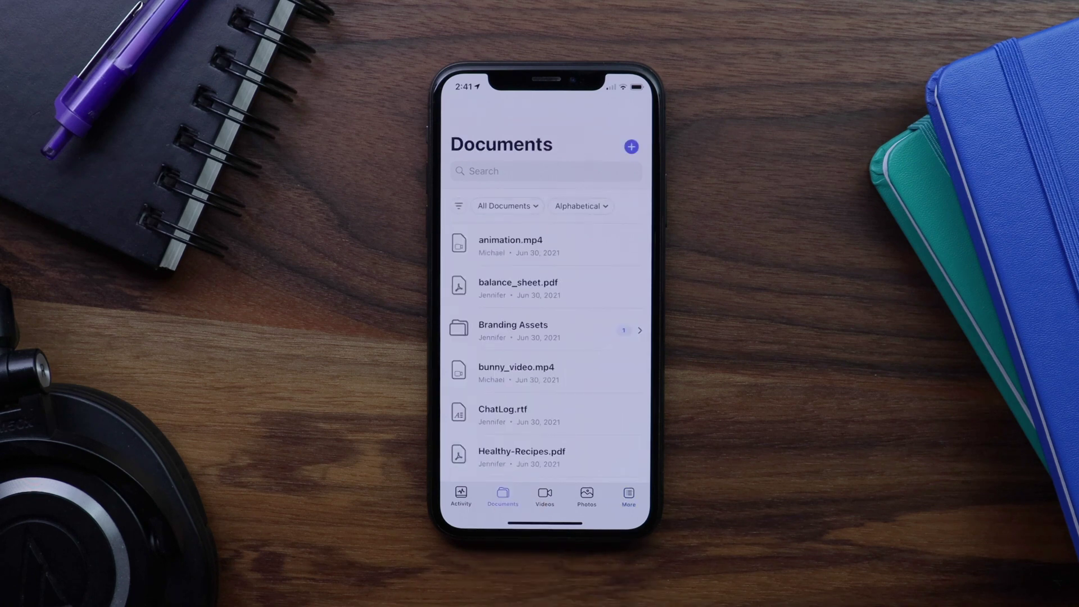
pyautogui.scroll(-3, 598, 380)
pyautogui.scroll(2, 567, 343)
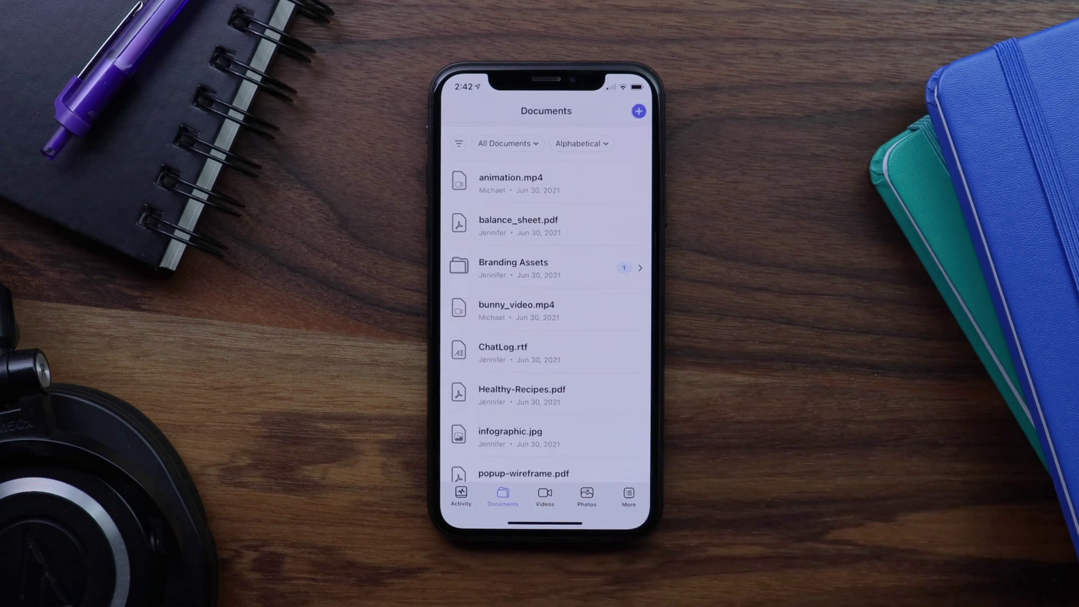
pyautogui.click(549, 311)
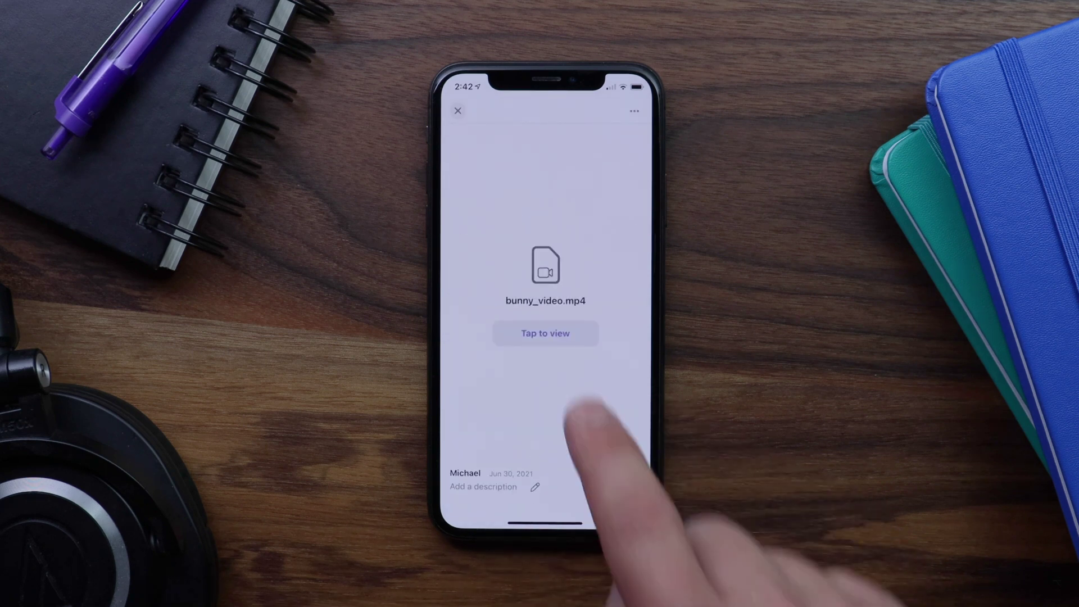
pyautogui.click(548, 333)
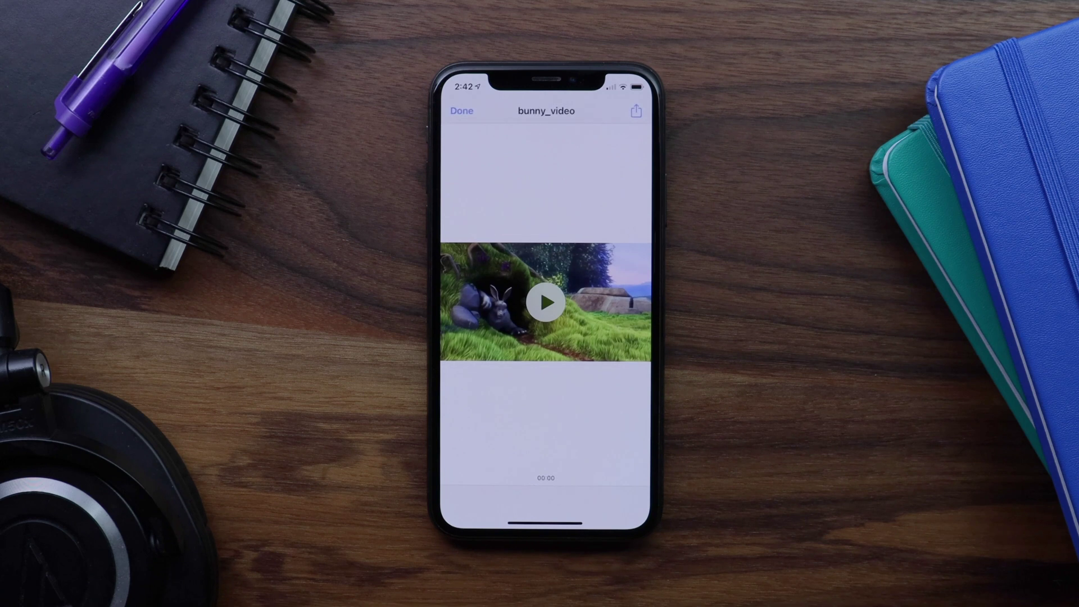
pyautogui.click(549, 299)
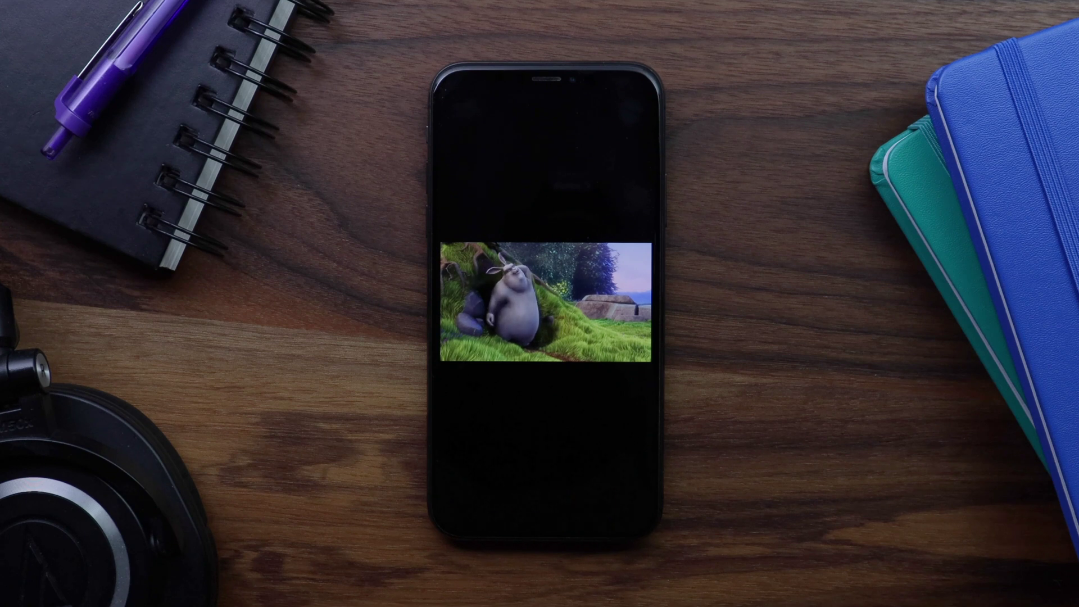
pyautogui.click(449, 108)
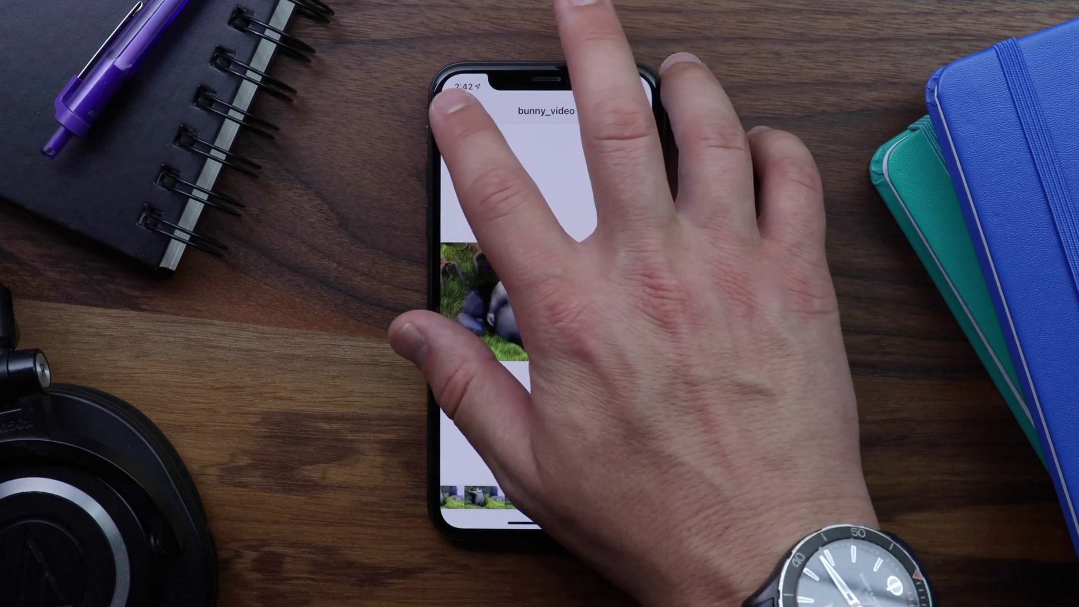
pyautogui.click(458, 111)
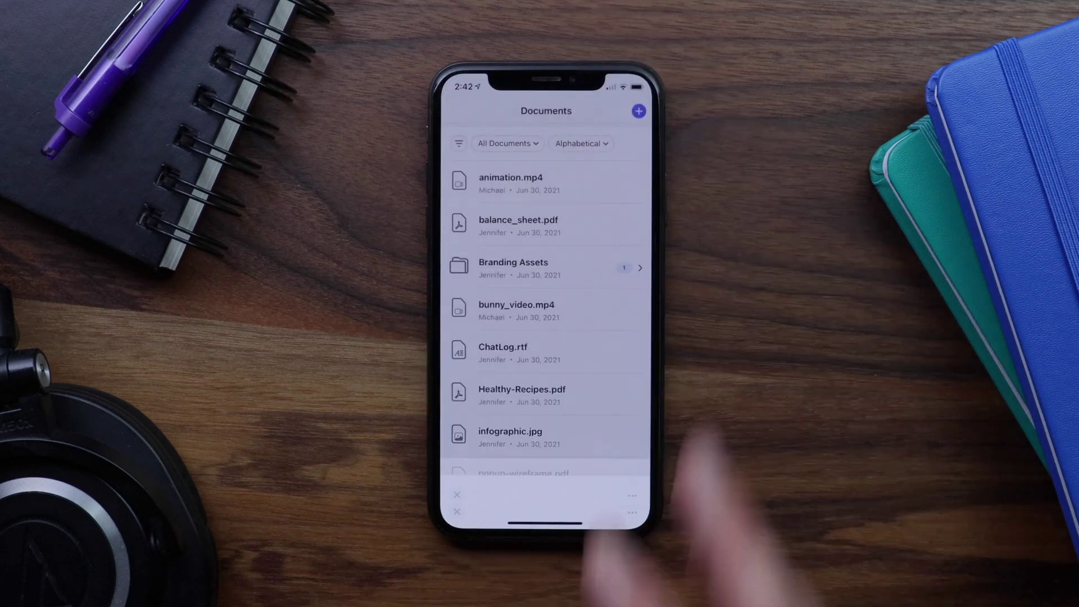
pyautogui.click(628, 494)
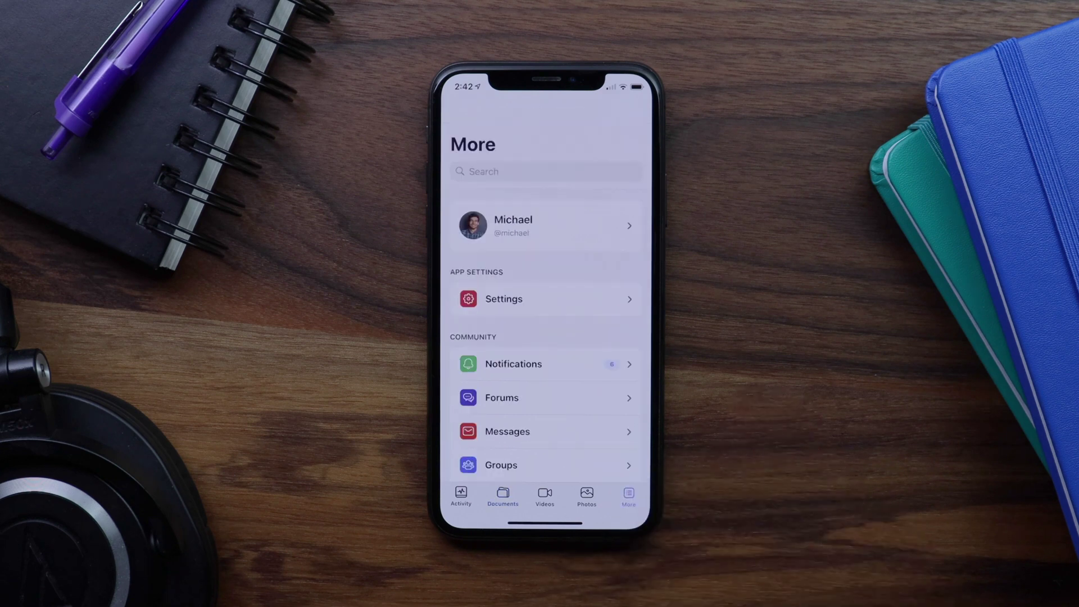
# Go back to the Activity News Feed and refresh it to show the 'Amazing road trip!' video post
pyautogui.moveTo(590, 385); pyautogui.dragTo(596, 337)
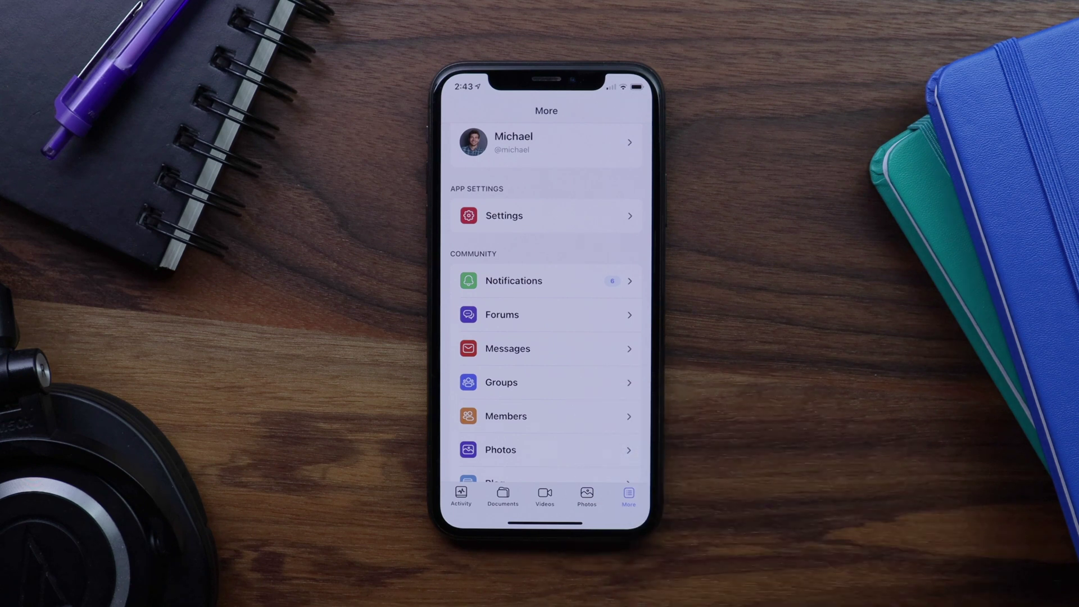
pyautogui.click(460, 494)
pyautogui.moveTo(590, 407); pyautogui.dragTo(587, 433)
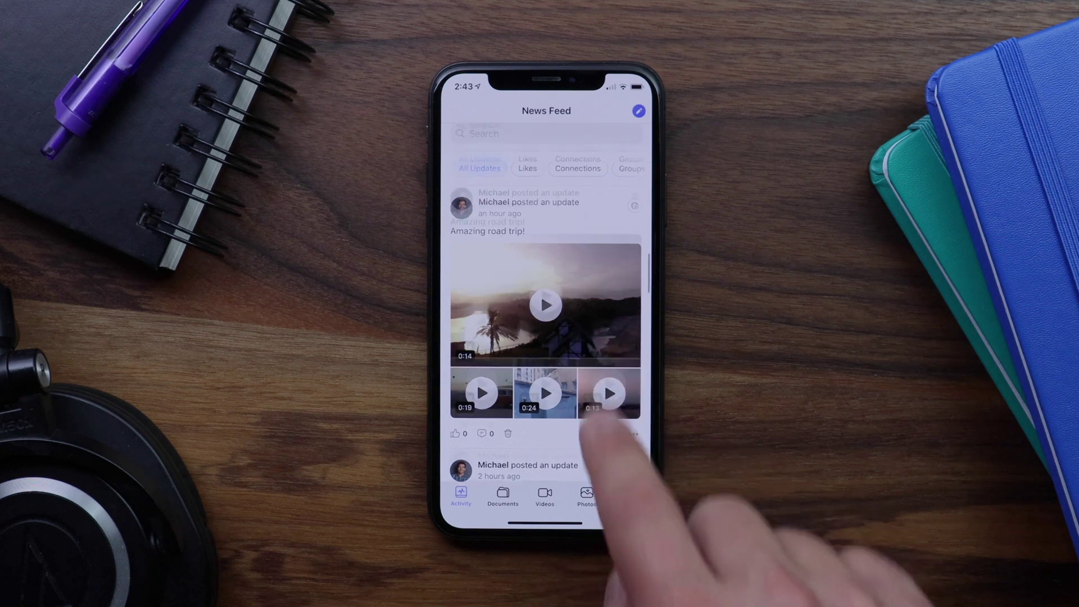